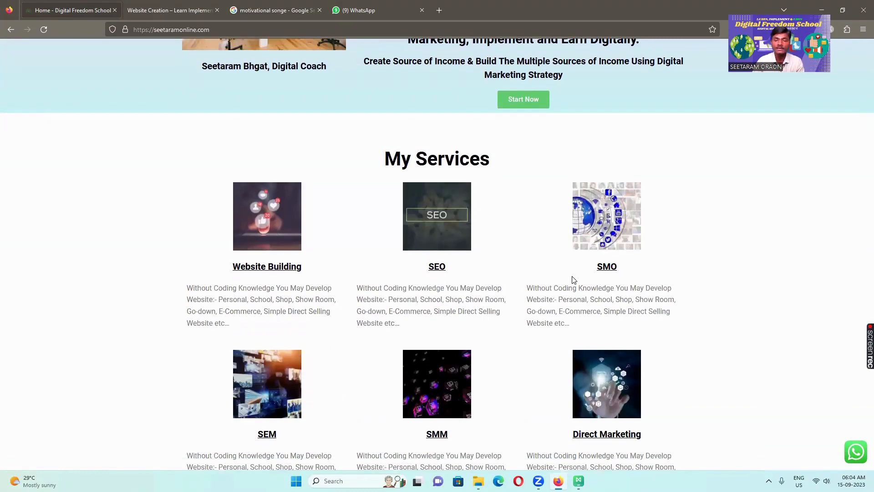
Examine the finished Digital Freedom School home page from its banner to its contact section, as well as the empty Website Creation demo site
{"action": "scroll", "coordinate": [573, 280], "scroll_direction": "up", "scroll_amount": 5}
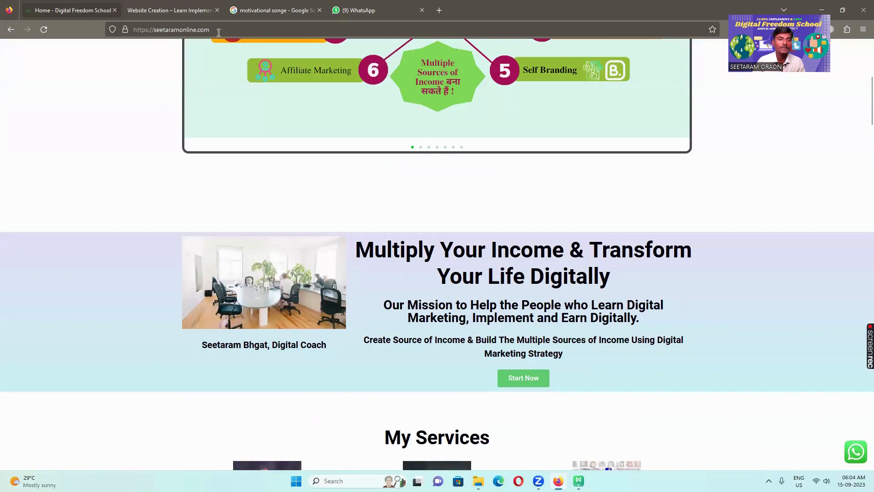
{"action": "scroll", "coordinate": [384, 204], "scroll_direction": "down", "scroll_amount": 7}
{"action": "scroll", "coordinate": [385, 204], "scroll_direction": "down", "scroll_amount": 20}
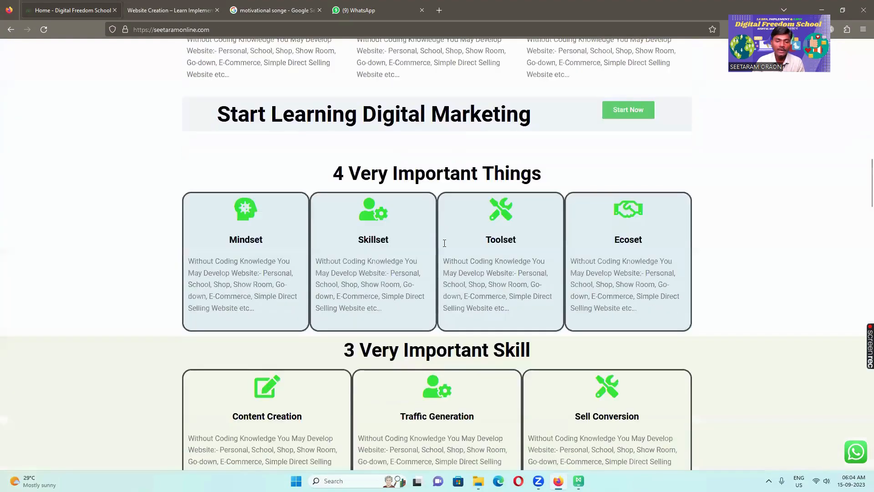
{"action": "scroll", "coordinate": [448, 254], "scroll_direction": "down", "scroll_amount": 20}
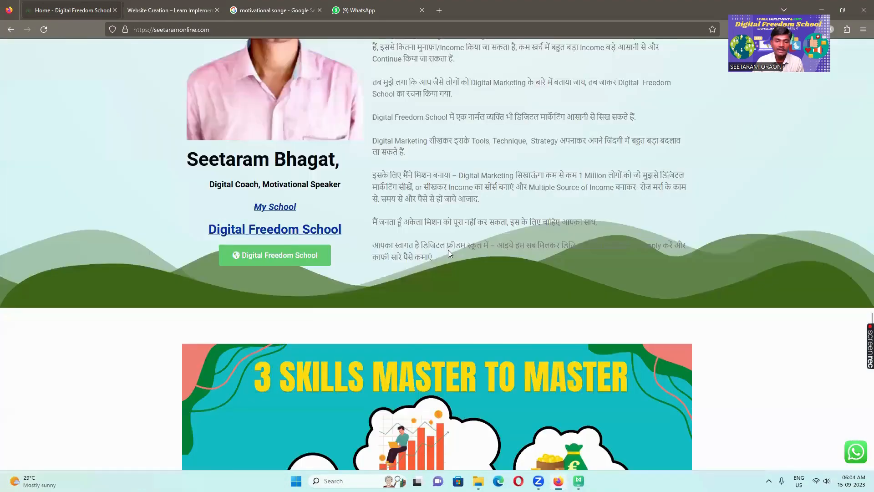
{"action": "scroll", "coordinate": [449, 250], "scroll_direction": "up", "scroll_amount": 12}
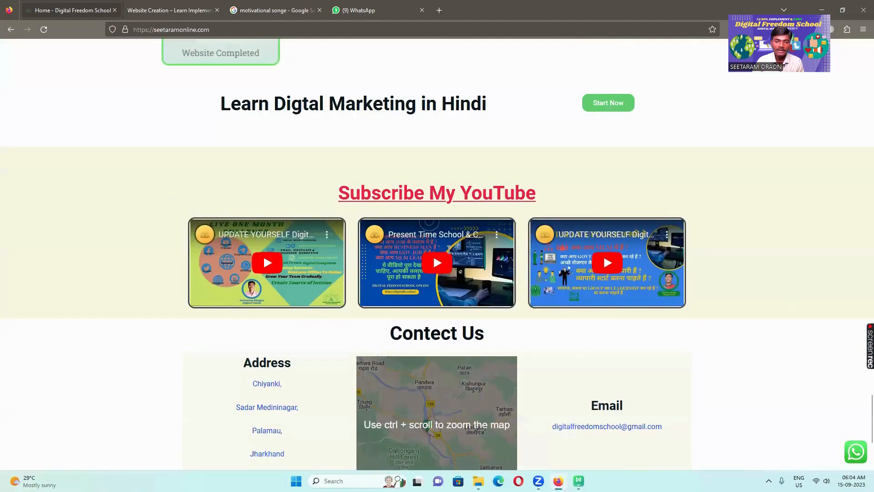
{"action": "scroll", "coordinate": [447, 248], "scroll_direction": "up", "scroll_amount": 20}
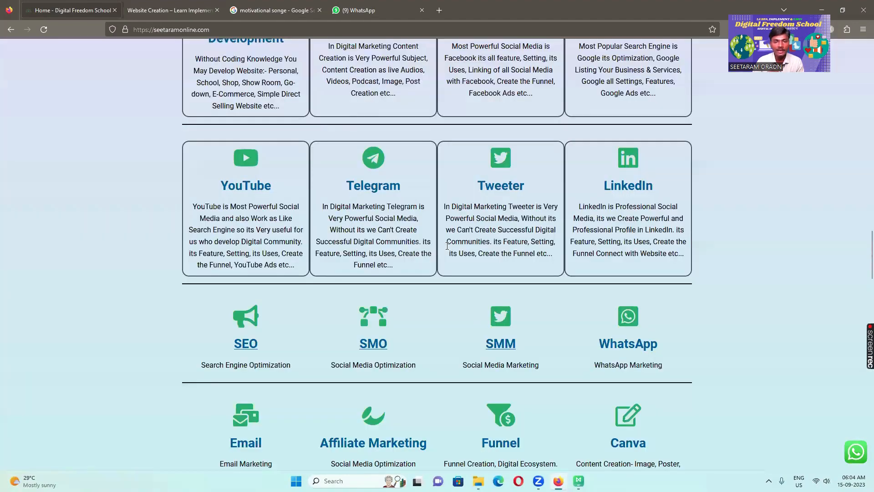
{"action": "scroll", "coordinate": [447, 249], "scroll_direction": "up", "scroll_amount": 20}
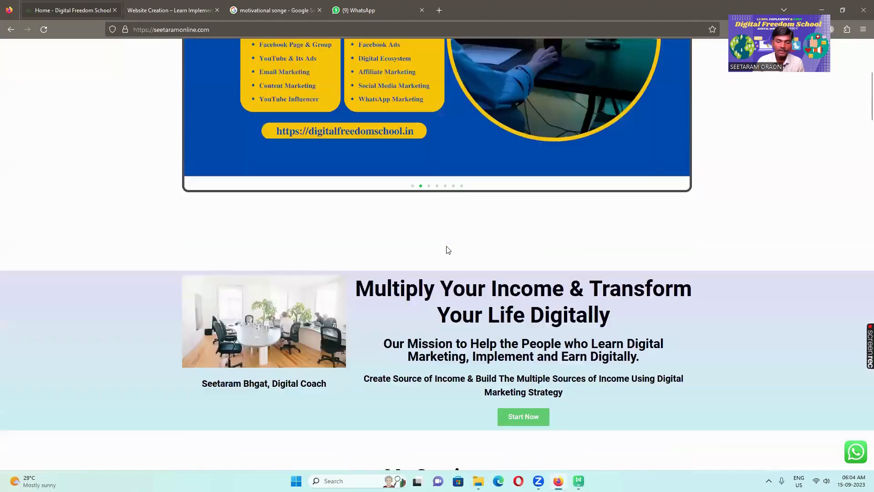
{"action": "scroll", "coordinate": [447, 250], "scroll_direction": "down", "scroll_amount": 5}
{"action": "scroll", "coordinate": [448, 250], "scroll_direction": "down", "scroll_amount": 5}
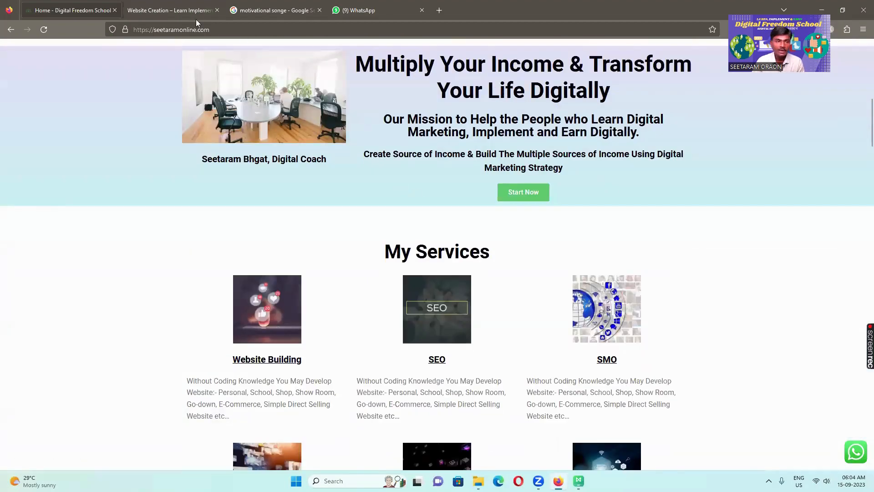
{"action": "left_click", "coordinate": [159, 11]}
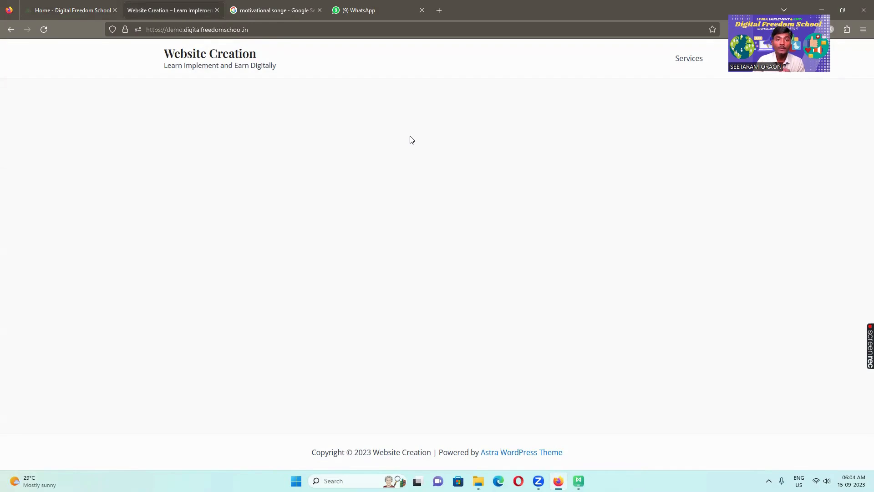
Load the demo site's WordPress admin address, demo.digitalfreedomschool.in/wp-admin, in place of the motivational song search page
{"action": "left_click", "coordinate": [275, 12]}
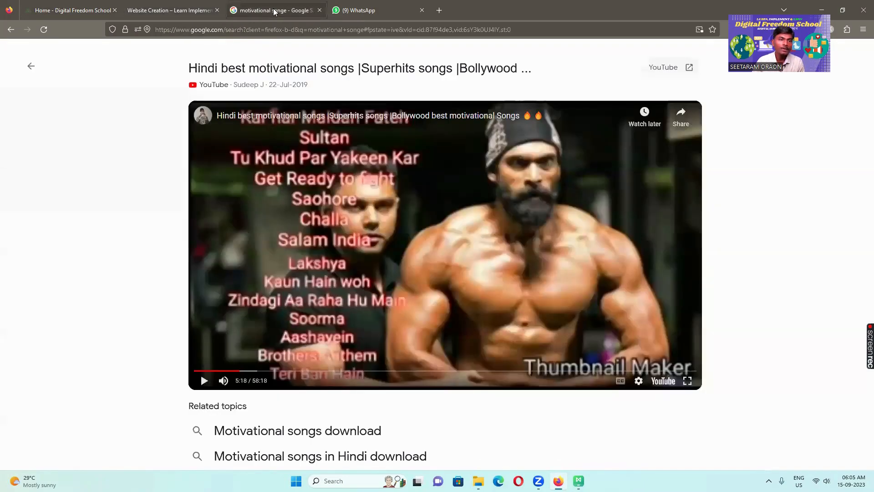
{"action": "left_click", "coordinate": [279, 29]}
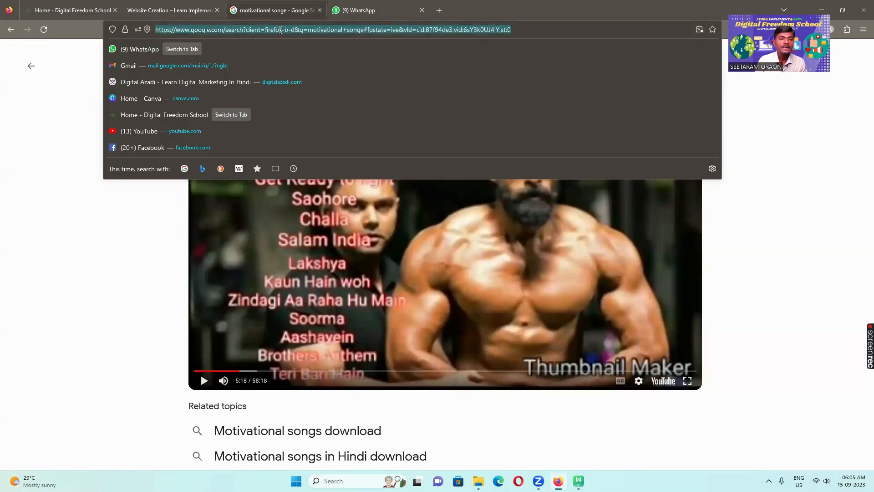
{"action": "type", "text": "d"}
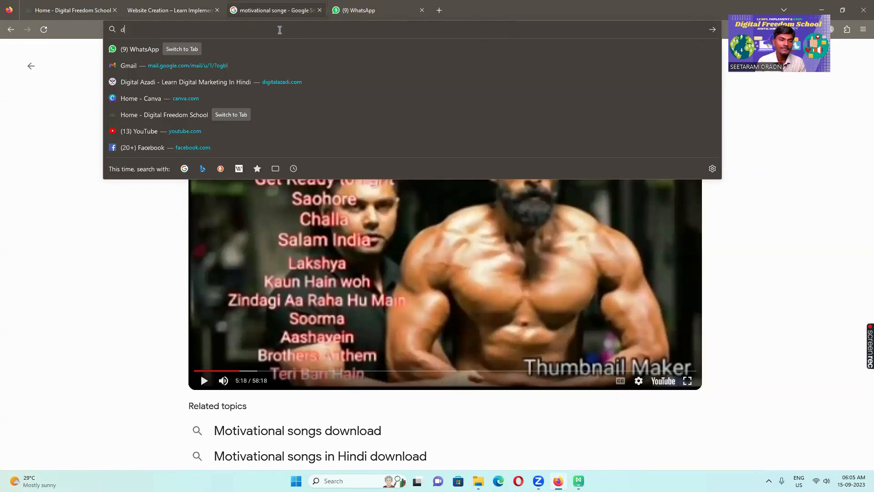
{"action": "type", "text": "emo.digitalfreedomschool.in/"}
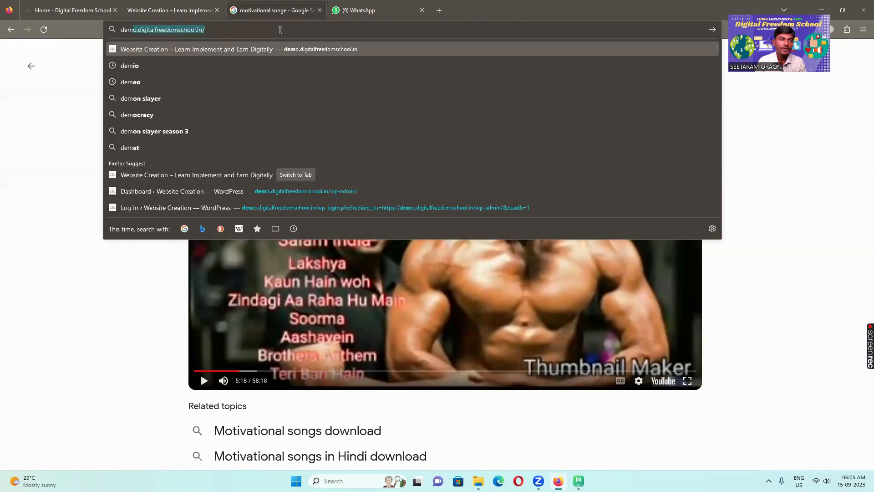
{"action": "left_click", "coordinate": [212, 30]}
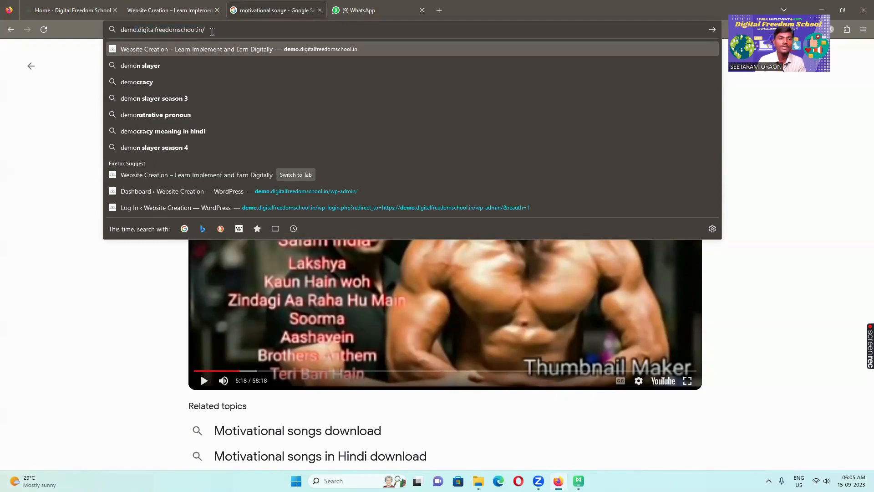
{"action": "type", "text": "w"}
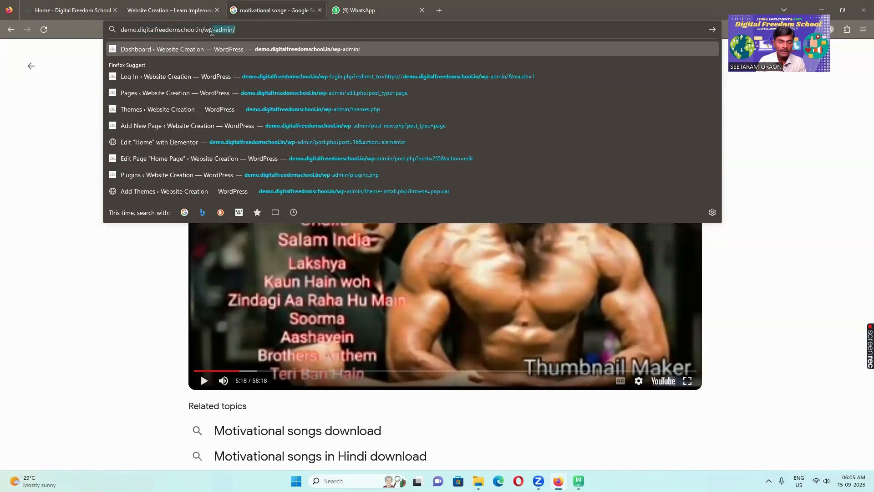
{"action": "type", "text": "p-a"}
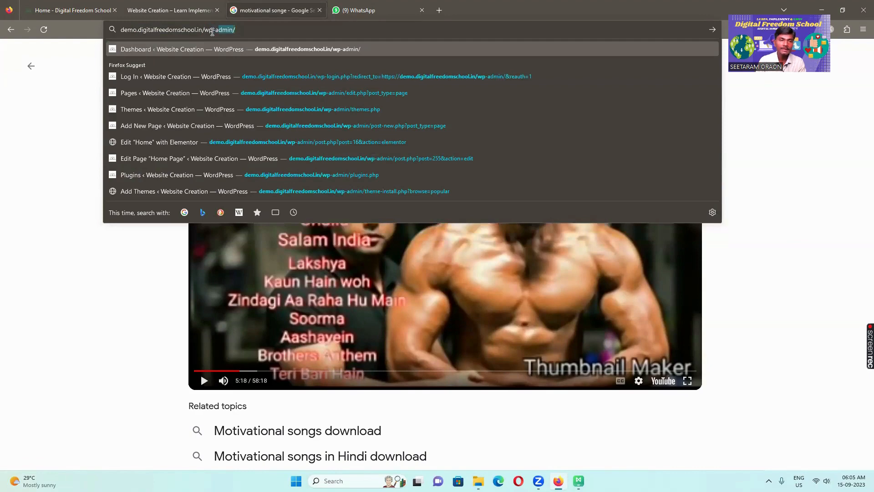
{"action": "type", "text": "dmin"}
{"action": "key", "text": "Return"}
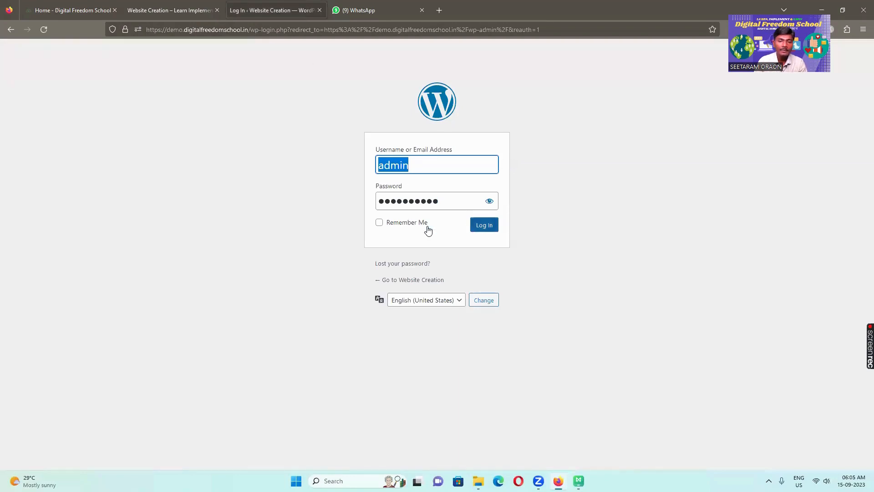
Log in to the demo site's WordPress admin with the prefilled admin username and saved password
{"action": "left_click", "coordinate": [418, 167]}
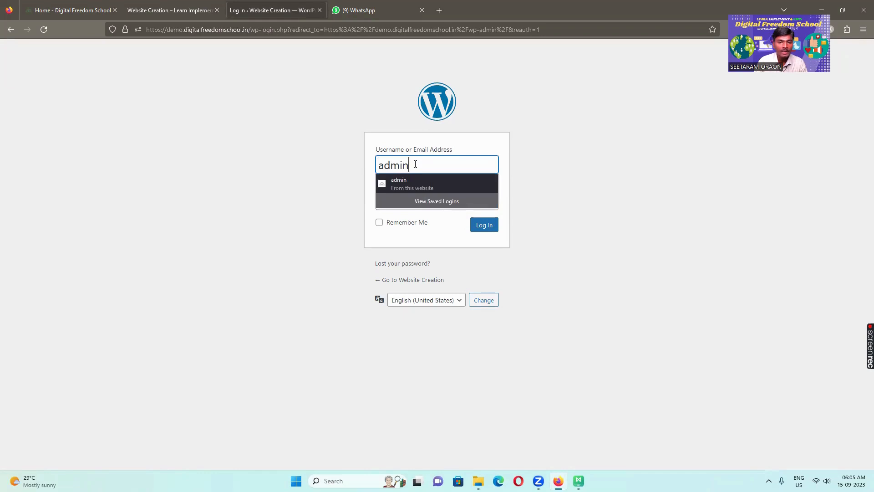
{"action": "left_click", "coordinate": [415, 163]}
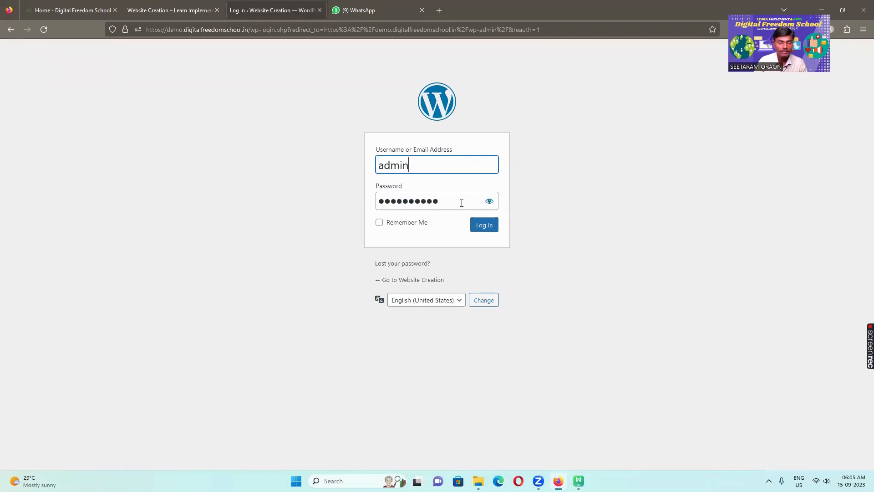
{"action": "left_click", "coordinate": [488, 226]}
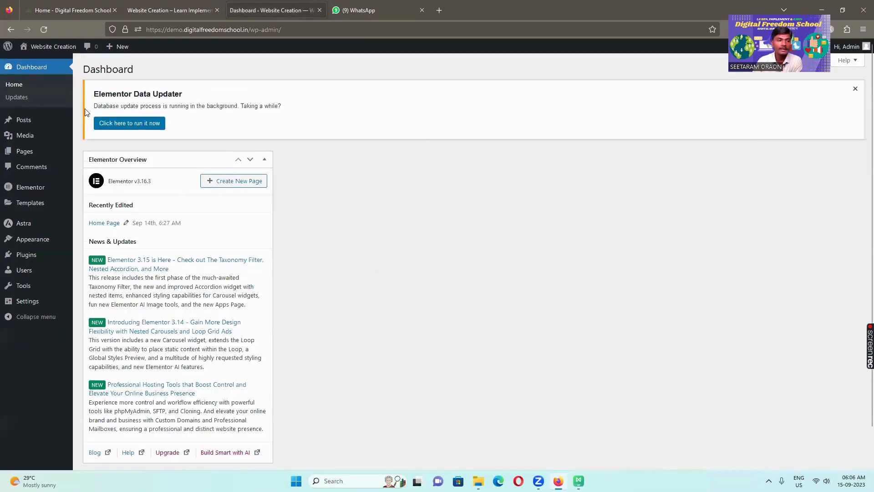
Open the theme customiser for the Website Creation site from the WordPress dashboard
{"action": "mouse_move", "coordinate": [11, 50]}
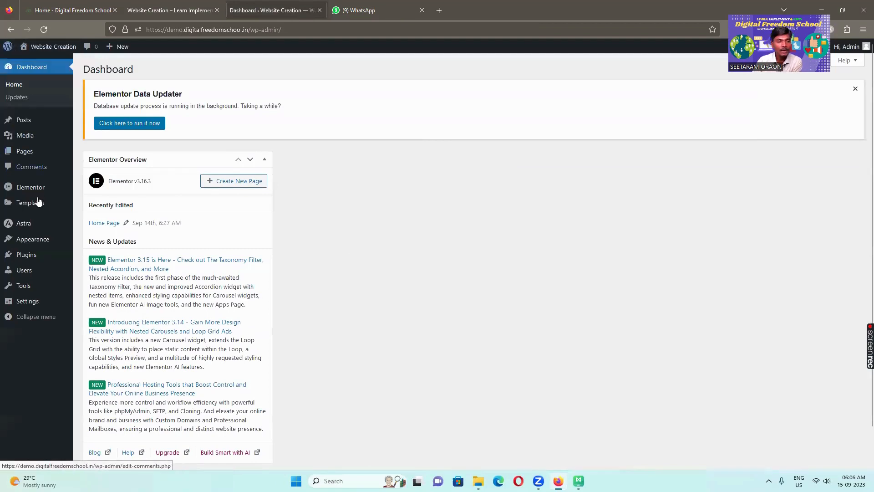
{"action": "mouse_move", "coordinate": [38, 203]}
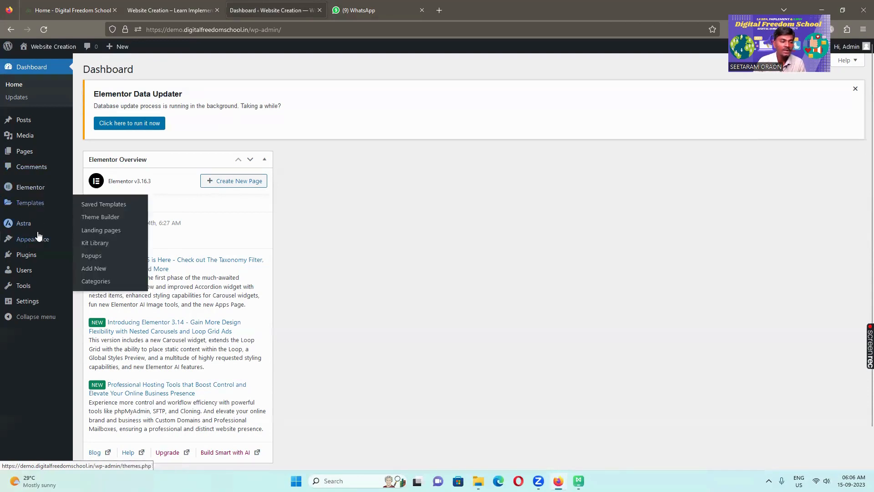
{"action": "mouse_move", "coordinate": [39, 242]}
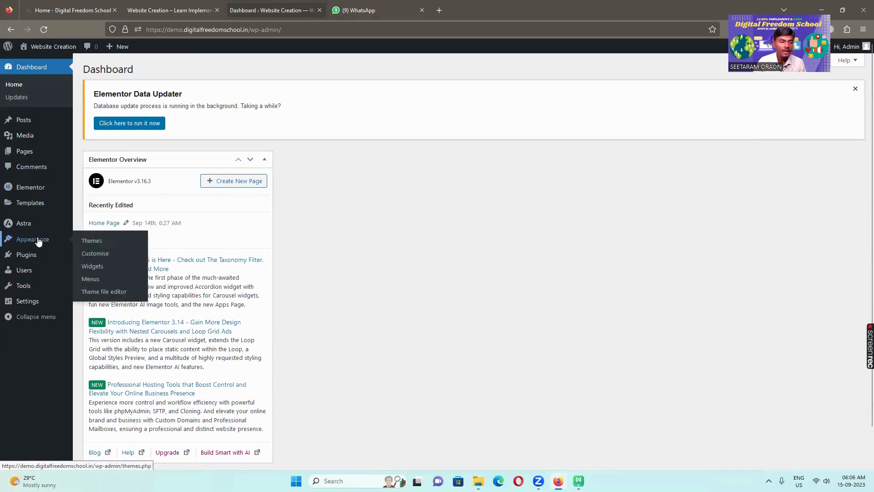
{"action": "left_click", "coordinate": [89, 256]}
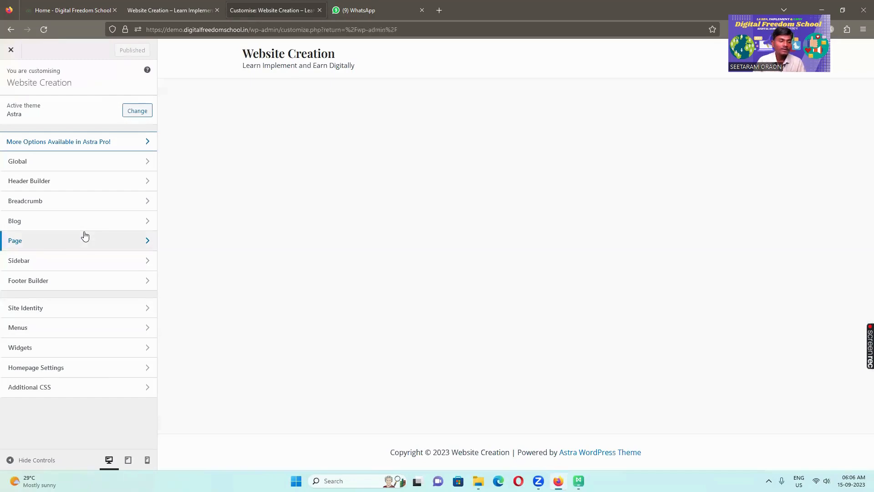
Select the Playfair Display / Open Sans typography preset in the global theme settings and review the base and heading font options
{"action": "left_click", "coordinate": [96, 166]}
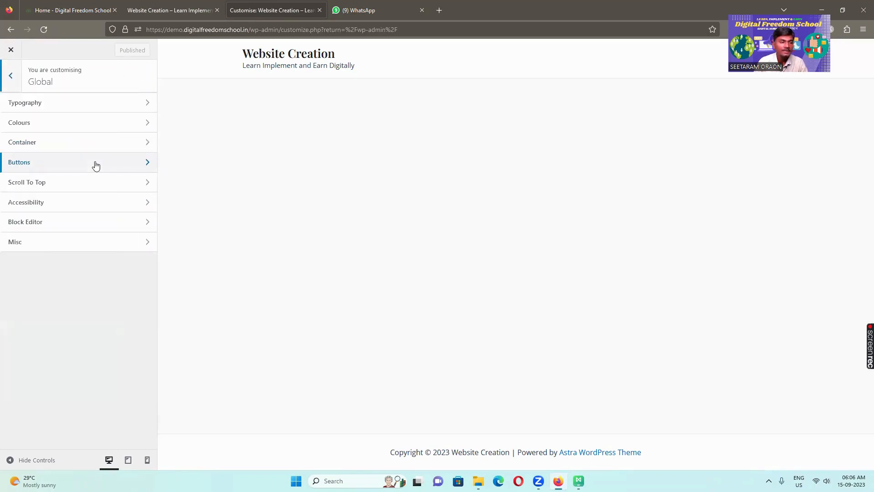
{"action": "left_click", "coordinate": [64, 106]}
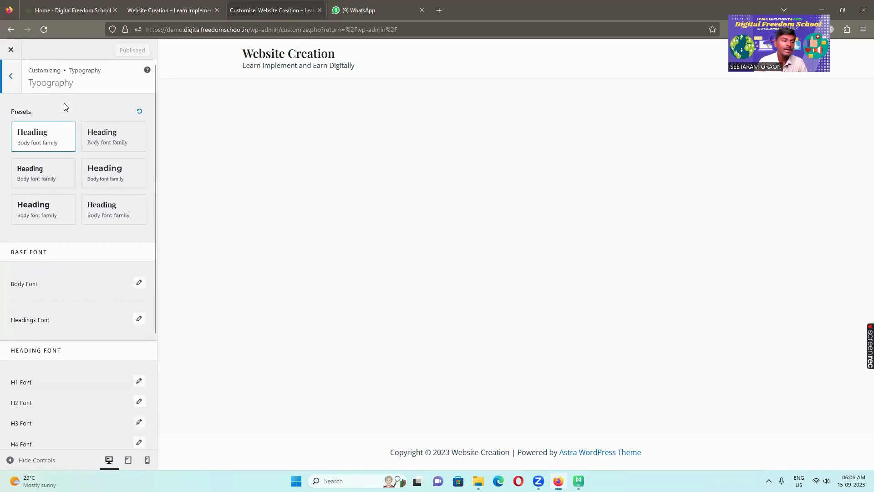
{"action": "left_click", "coordinate": [61, 141]}
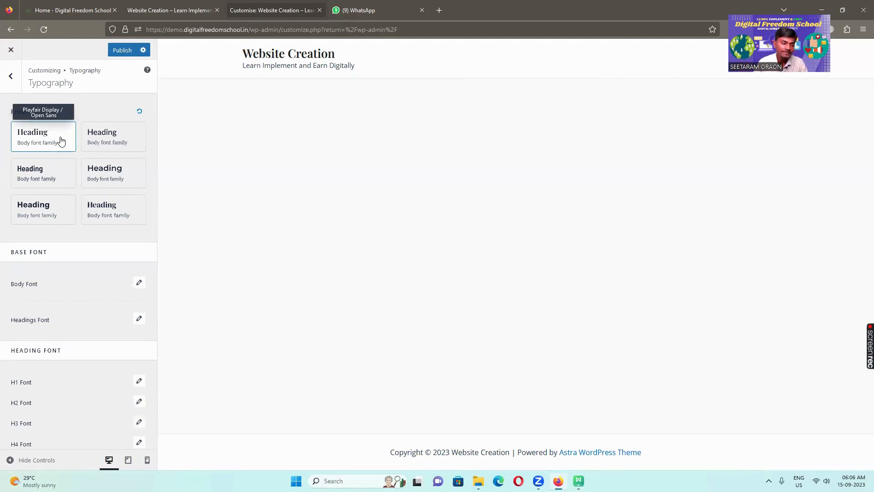
{"action": "scroll", "coordinate": [61, 140], "scroll_direction": "down", "scroll_amount": 3}
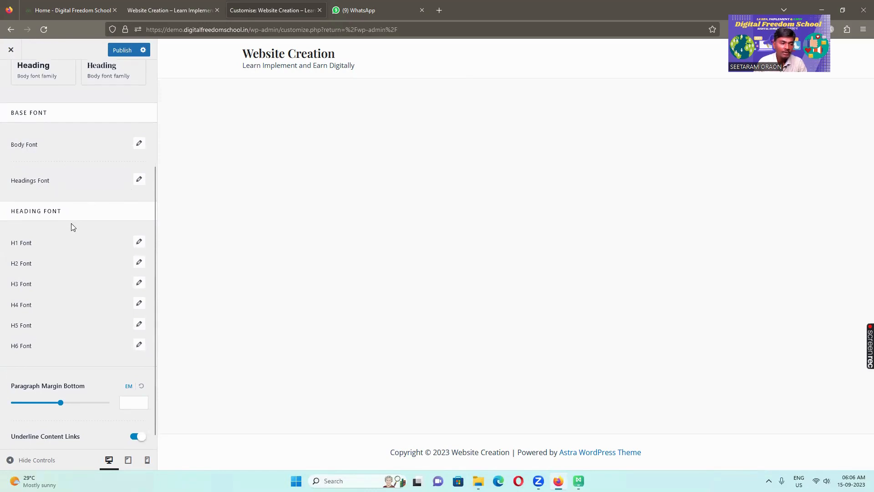
{"action": "scroll", "coordinate": [28, 216], "scroll_direction": "down", "scroll_amount": 1}
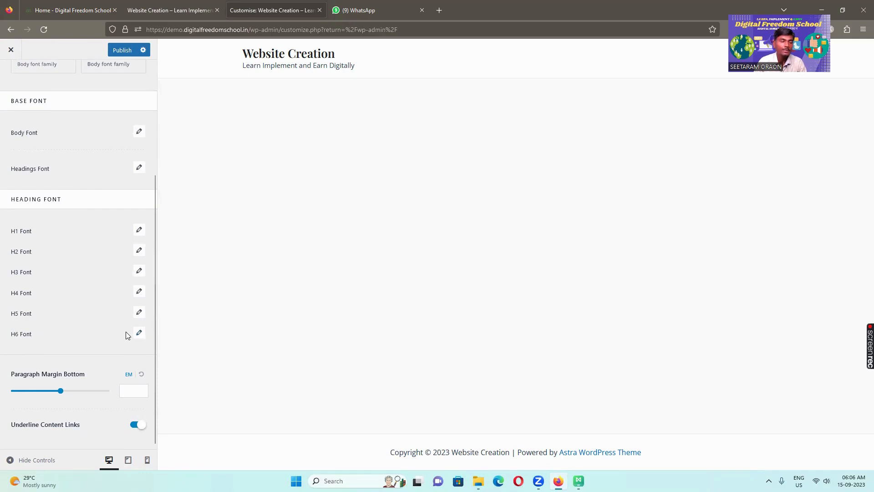
{"action": "scroll", "coordinate": [125, 334], "scroll_direction": "up", "scroll_amount": 5}
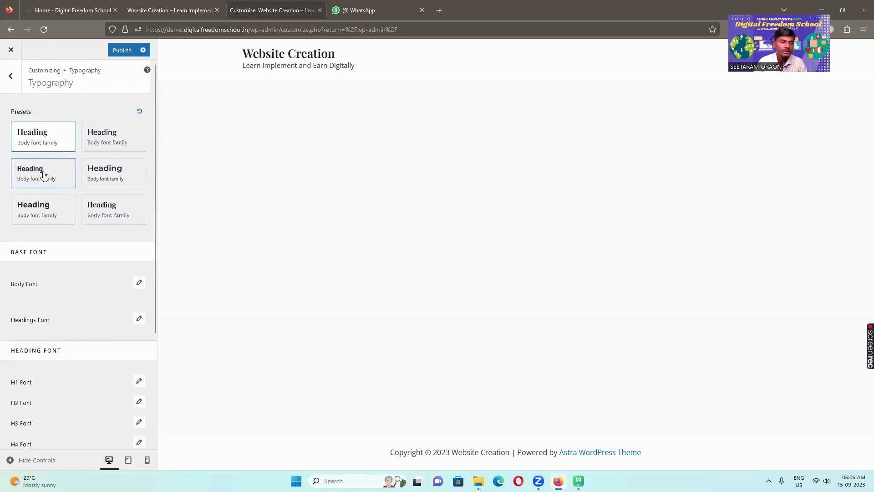
{"action": "left_click", "coordinate": [11, 78]}
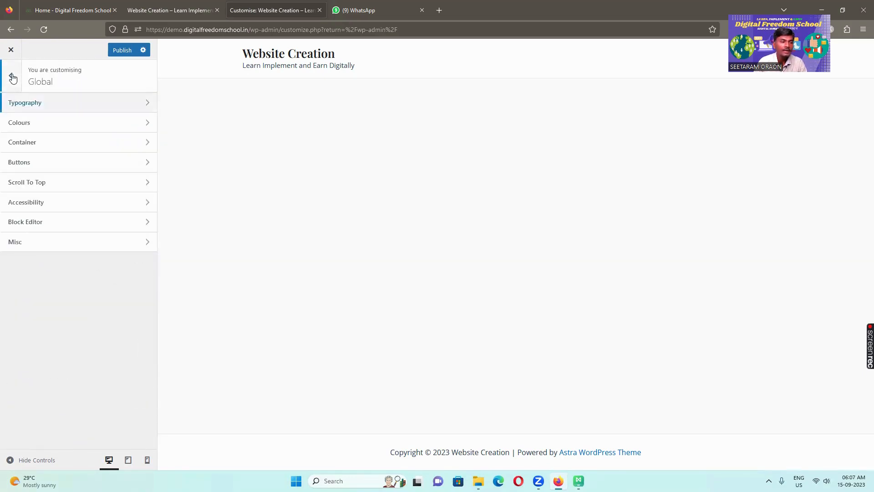
Set Colour 1 of the theme's global palette to light blue (#C6DDF4) and return to the global settings
{"action": "left_click", "coordinate": [142, 124]}
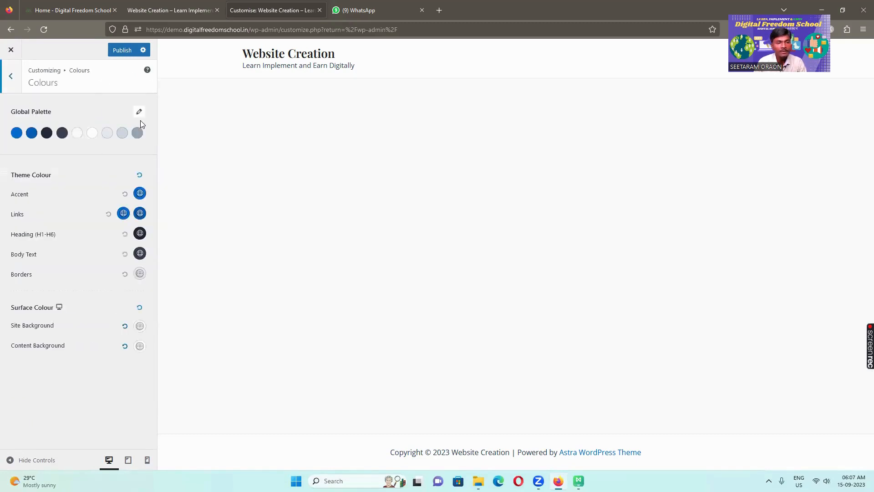
{"action": "left_click", "coordinate": [17, 133]}
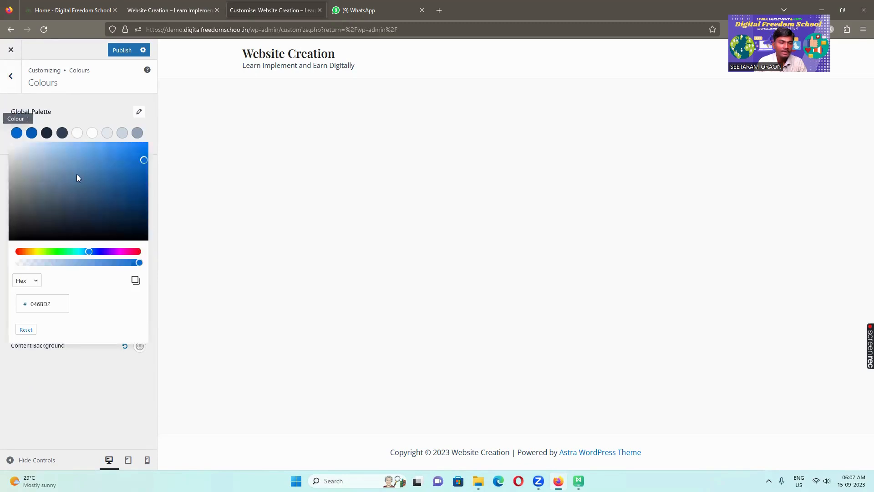
{"action": "left_click", "coordinate": [38, 147]}
{"action": "left_click", "coordinate": [32, 148]}
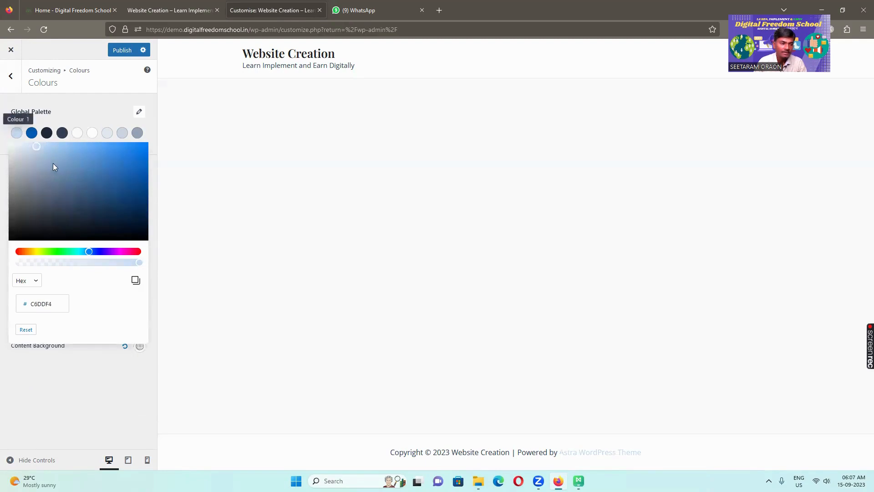
{"action": "left_click", "coordinate": [83, 112]}
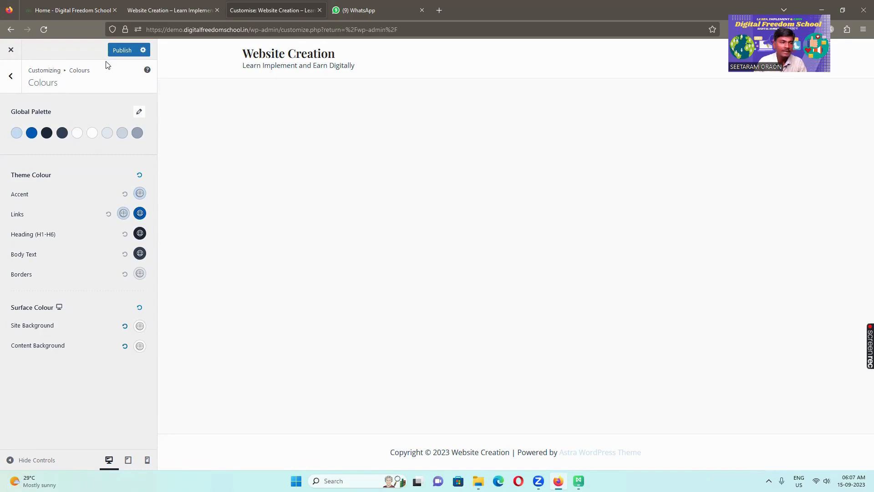
{"action": "left_click", "coordinate": [11, 78]}
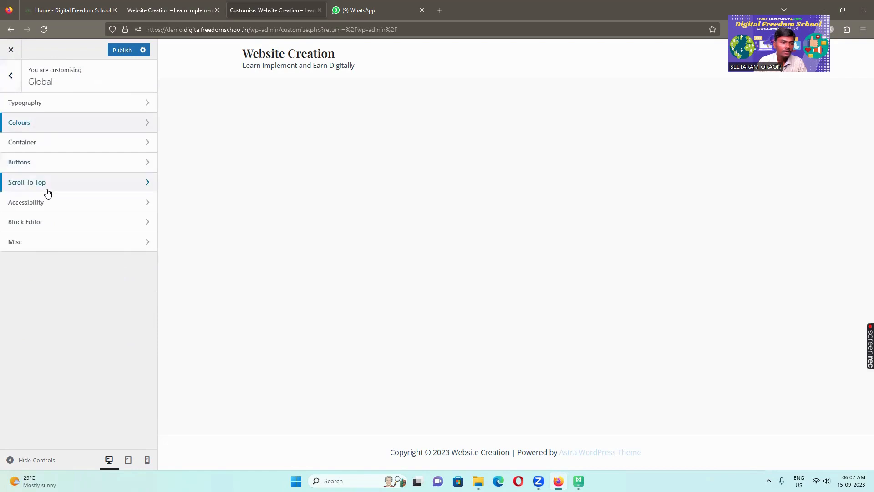
Choose the filled, fully rounded button preset in the global button settings and review the button text colour options
{"action": "left_click", "coordinate": [144, 163]}
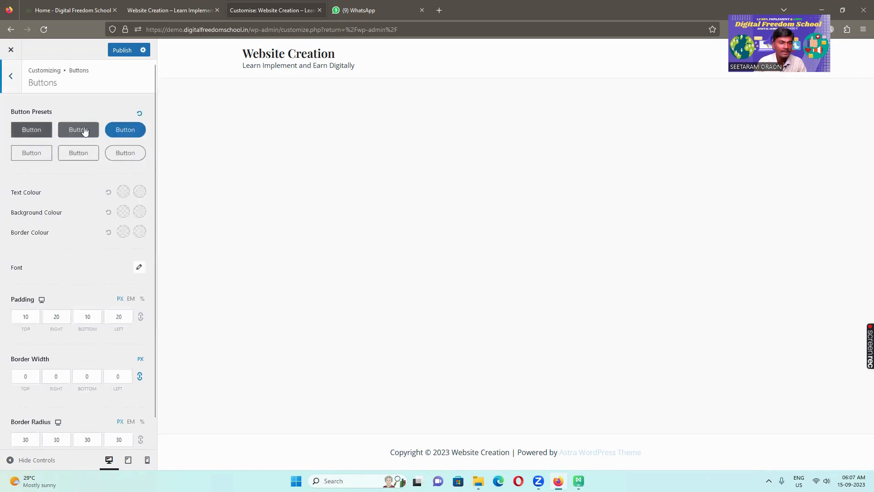
{"action": "left_click", "coordinate": [133, 133]}
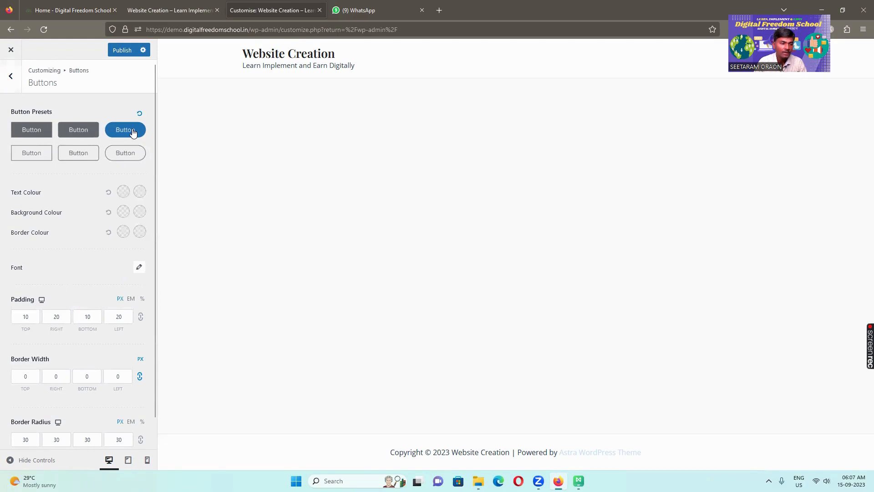
{"action": "scroll", "coordinate": [120, 314], "scroll_direction": "down", "scroll_amount": 1}
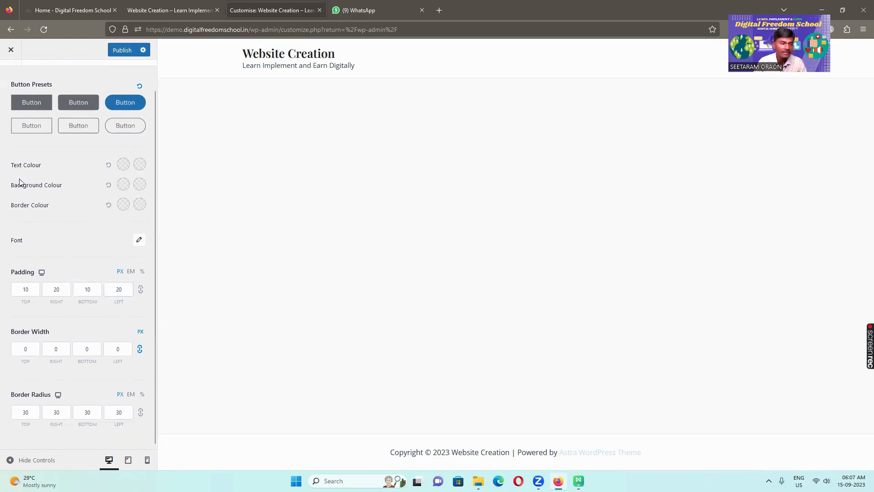
{"action": "left_click", "coordinate": [124, 165]}
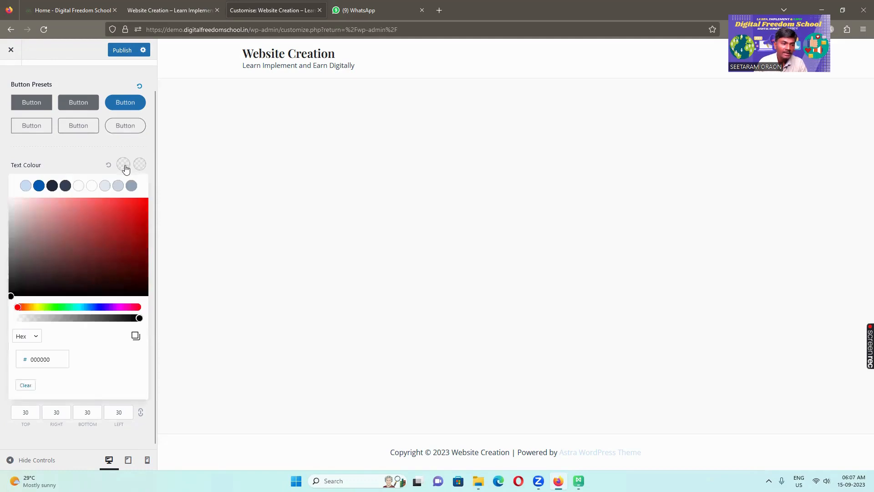
{"action": "left_click", "coordinate": [68, 153]}
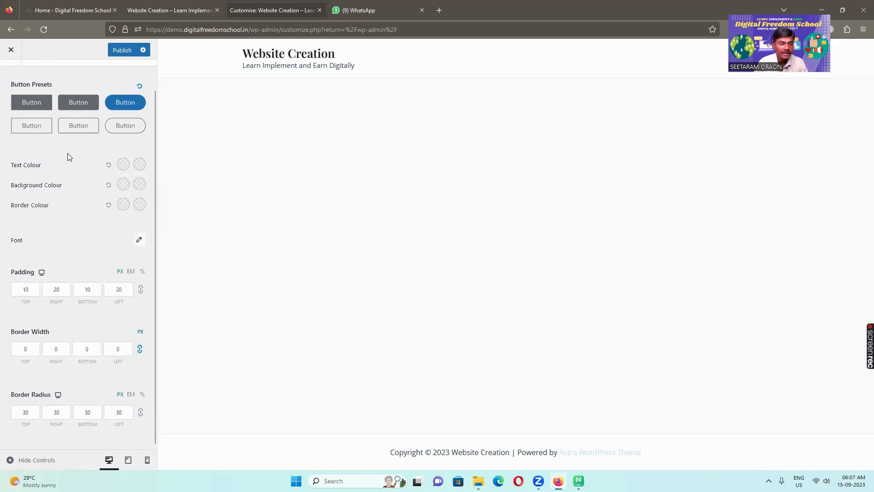
{"action": "scroll", "coordinate": [14, 82], "scroll_direction": "up", "scroll_amount": 1}
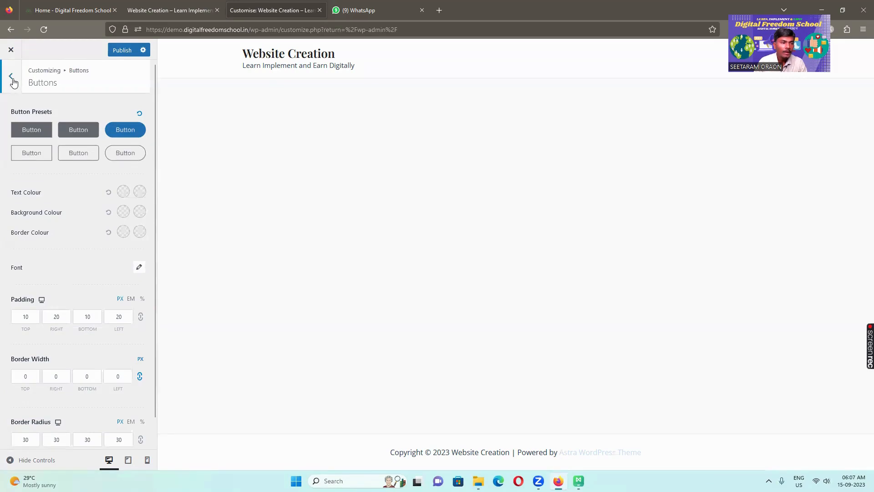
{"action": "left_click", "coordinate": [11, 76]}
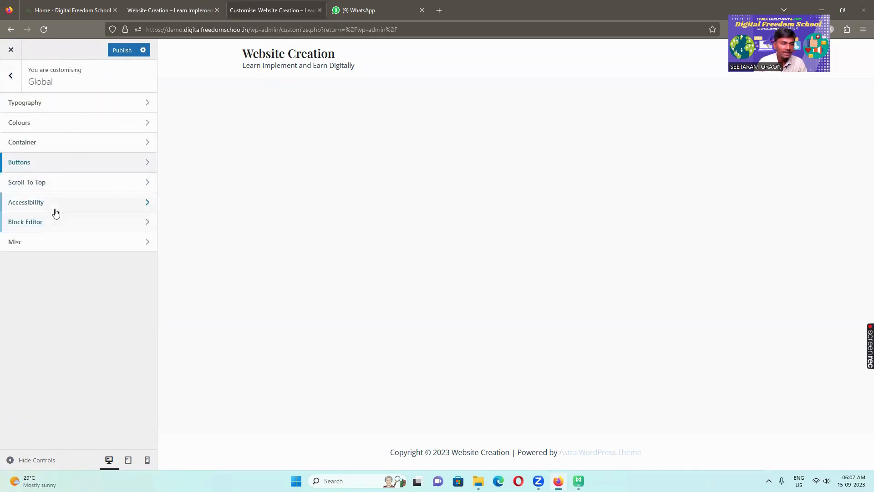
Look through the theme's Blog settings, including Single Post, and return to the main customiser options
{"action": "left_click", "coordinate": [11, 77]}
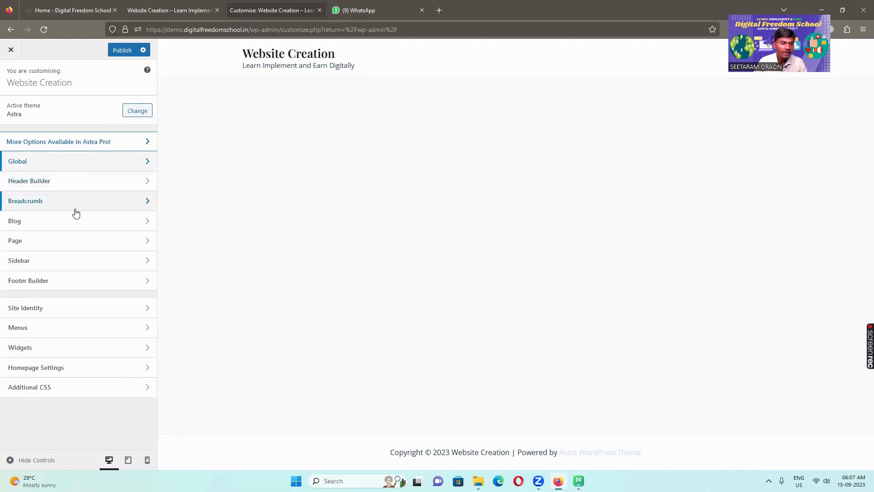
{"action": "left_click", "coordinate": [103, 223]}
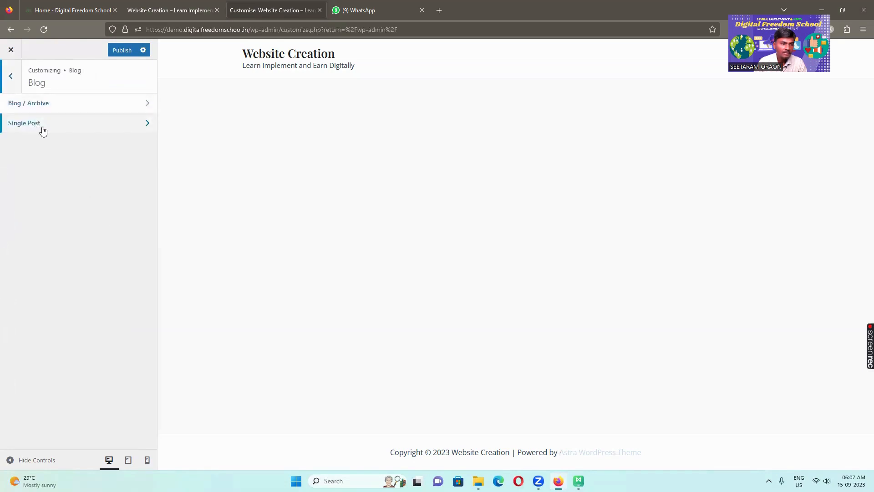
{"action": "left_click", "coordinate": [73, 127]}
{"action": "left_click", "coordinate": [12, 80]}
{"action": "left_click", "coordinate": [11, 78]}
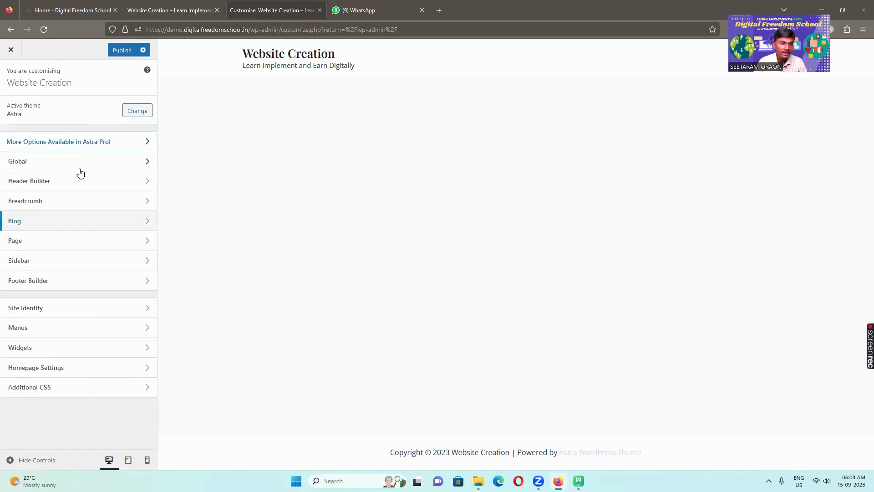
Set the homepage to a static page, with Home Page as homepage and Blog as posts page, and publish the changes
{"action": "left_click", "coordinate": [61, 368]}
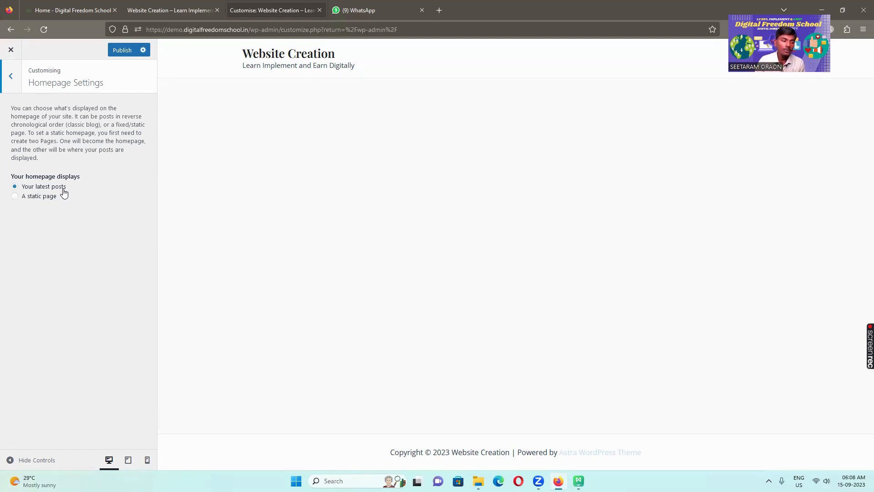
{"action": "left_click", "coordinate": [15, 197]}
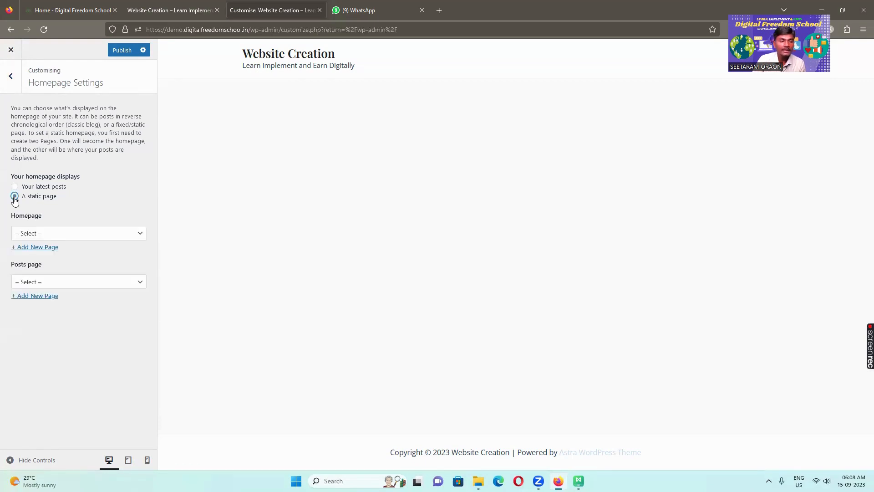
{"action": "left_click", "coordinate": [62, 237]}
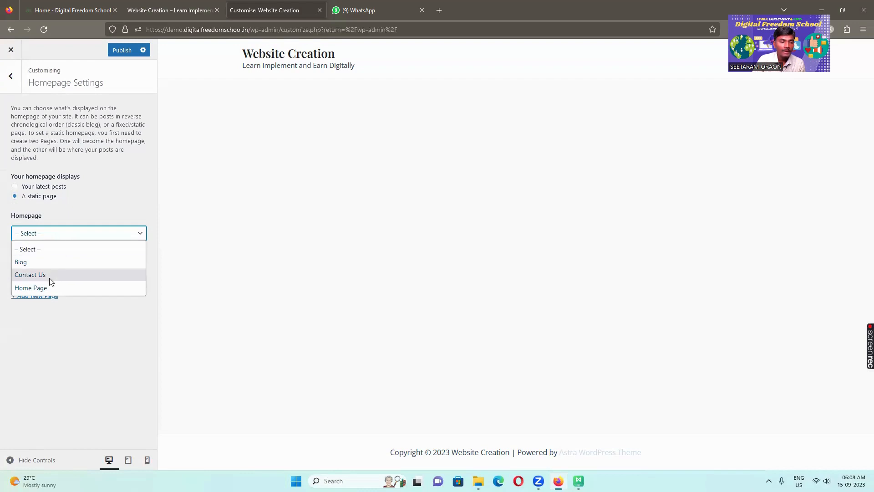
{"action": "left_click", "coordinate": [48, 289]}
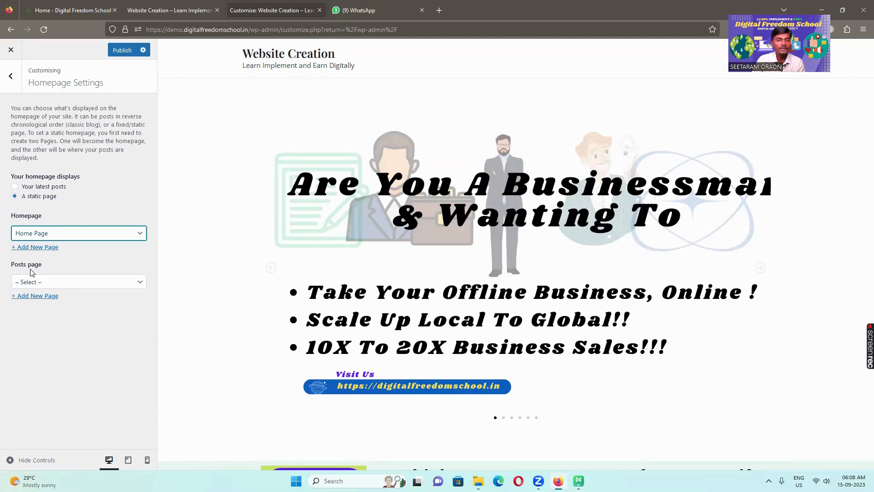
{"action": "left_click", "coordinate": [31, 284]}
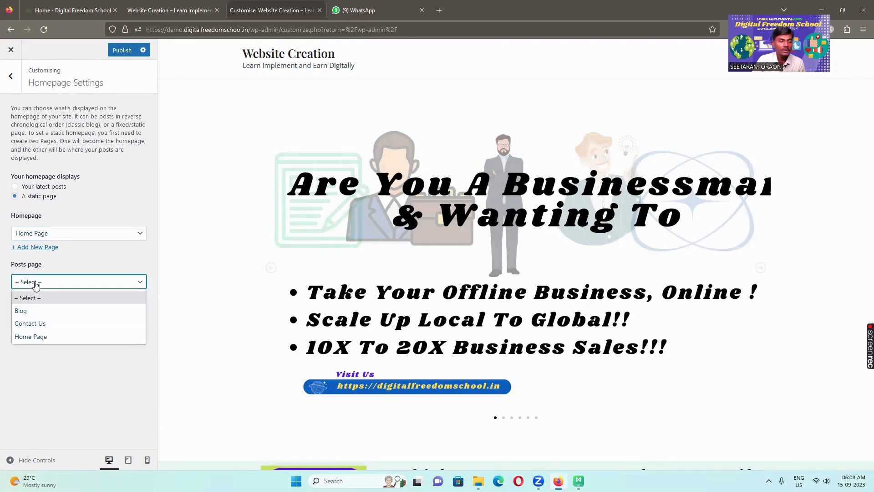
{"action": "left_click", "coordinate": [36, 311]}
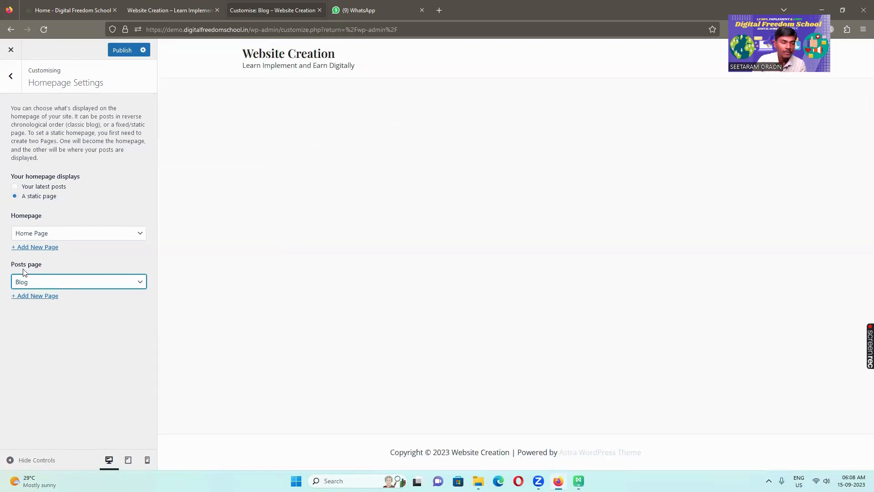
{"action": "left_click", "coordinate": [122, 50]}
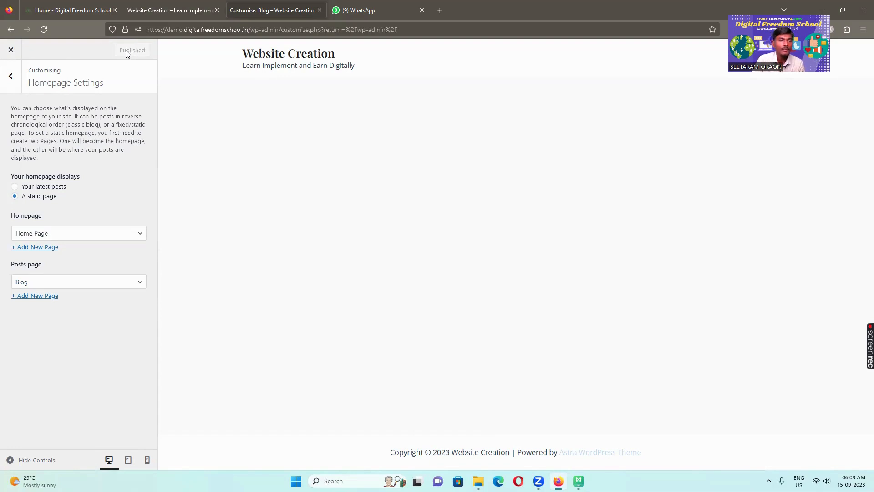
Reload the live demo site and check its homepage from the header down to the footer
{"action": "left_click", "coordinate": [186, 9]}
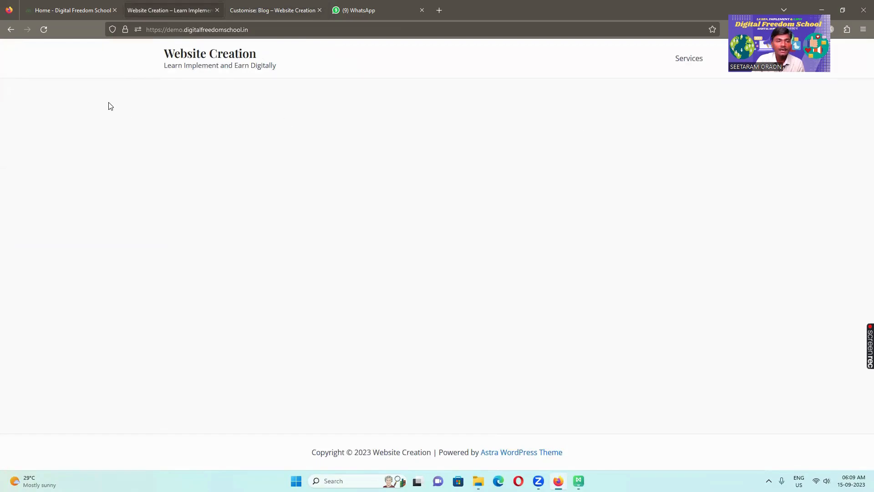
{"action": "left_click", "coordinate": [43, 30]}
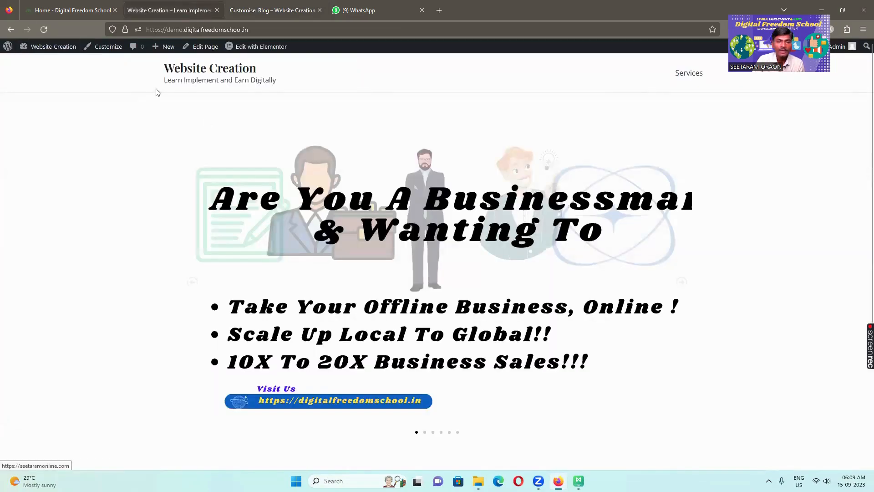
{"action": "scroll", "coordinate": [529, 223], "scroll_direction": "down", "scroll_amount": 5}
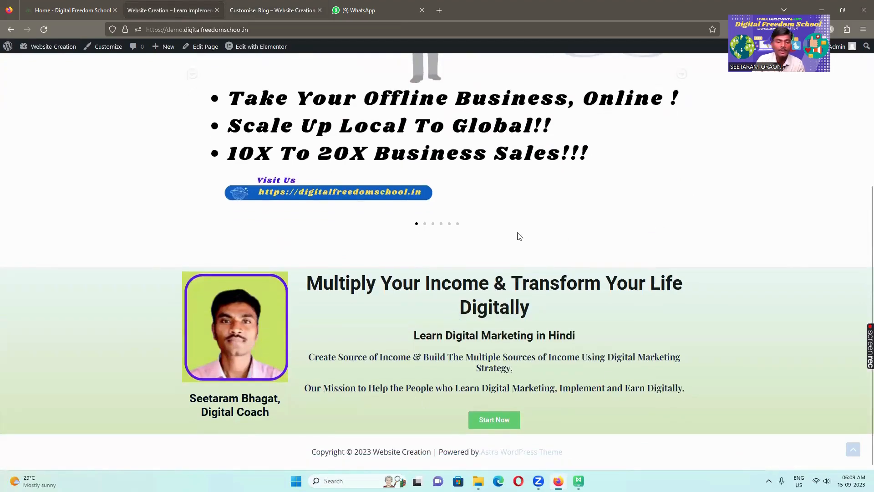
{"action": "scroll", "coordinate": [517, 236], "scroll_direction": "up", "scroll_amount": 5}
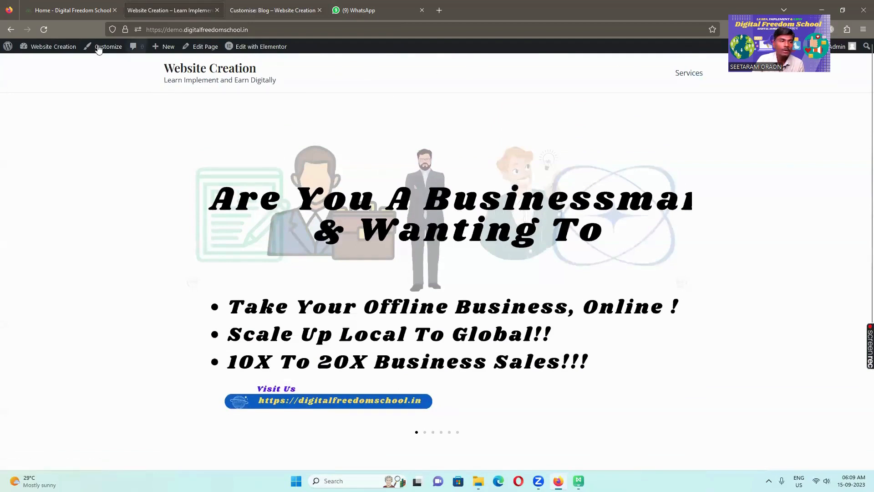
Return to the customiser and open the Site Identity settings
{"action": "left_click", "coordinate": [286, 10]}
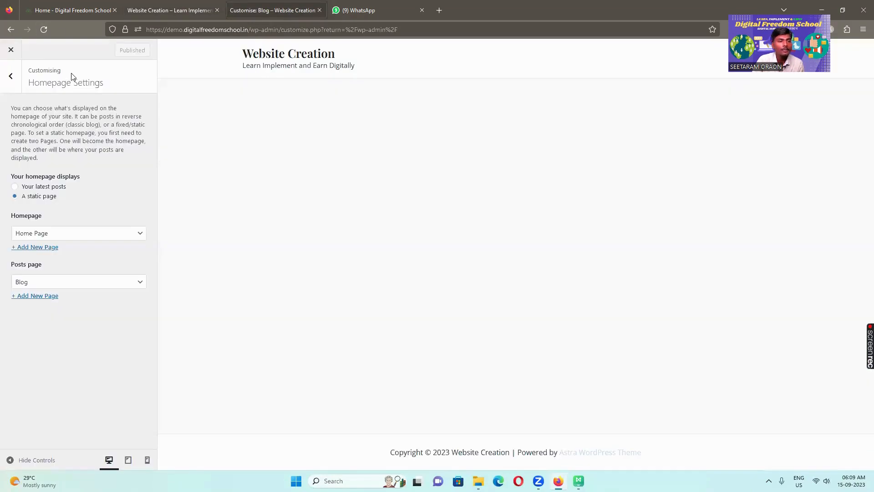
{"action": "left_click", "coordinate": [13, 80]}
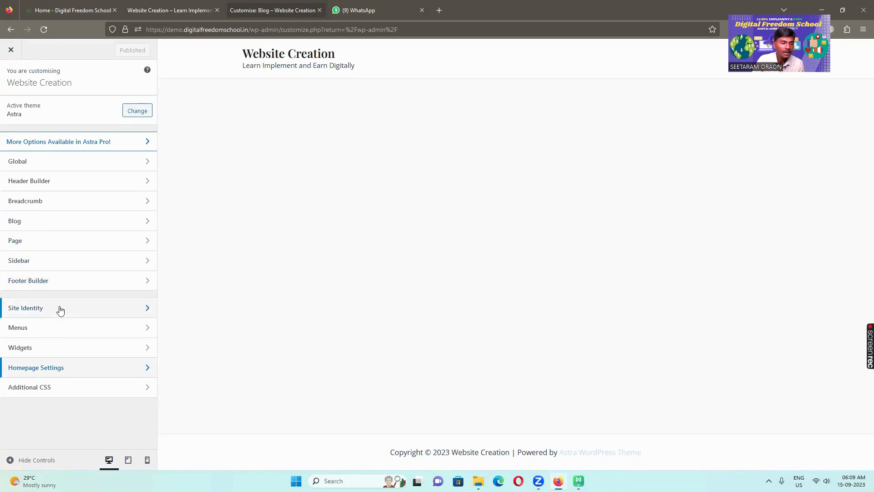
{"action": "left_click", "coordinate": [139, 312]}
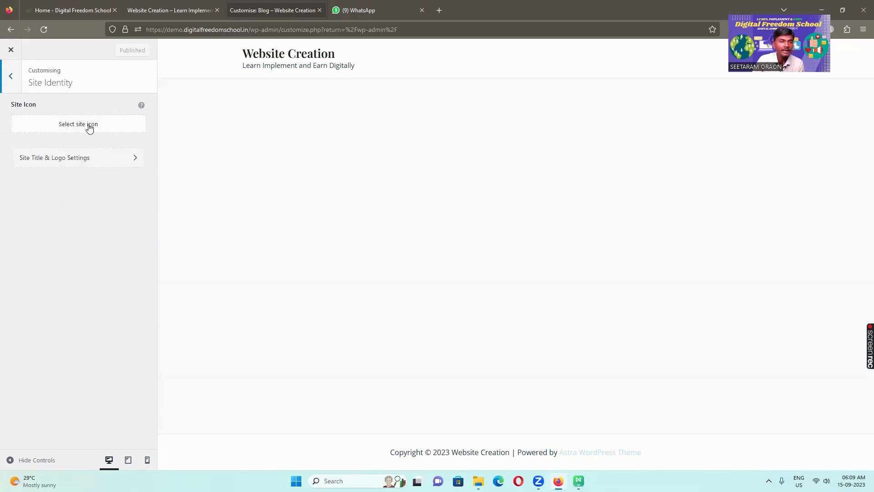
Compare the browser tabs of the demo site and the Digital Freedom School site for a site icon
{"action": "left_click", "coordinate": [157, 9]}
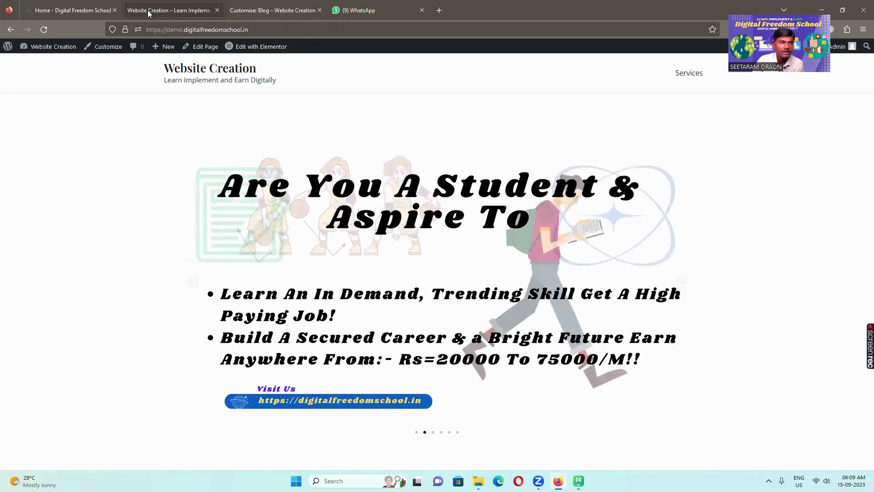
{"action": "left_click", "coordinate": [30, 10]}
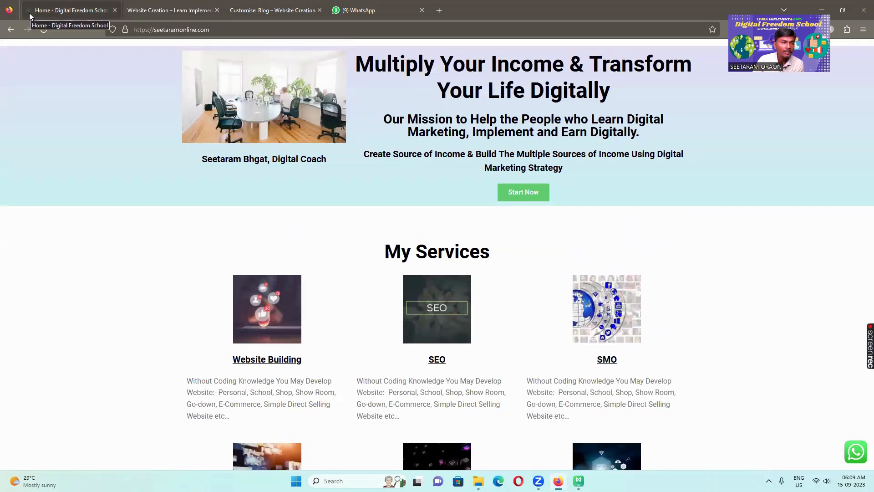
{"action": "left_click", "coordinate": [157, 10]}
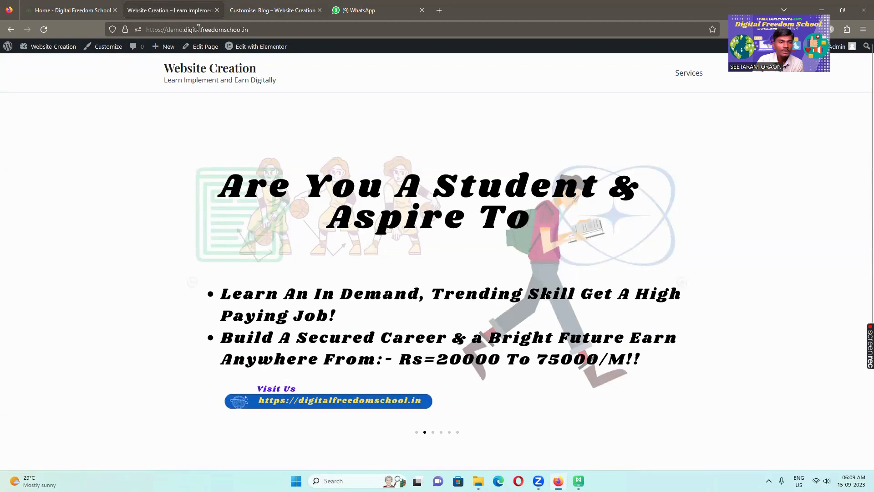
{"action": "left_click", "coordinate": [262, 11]}
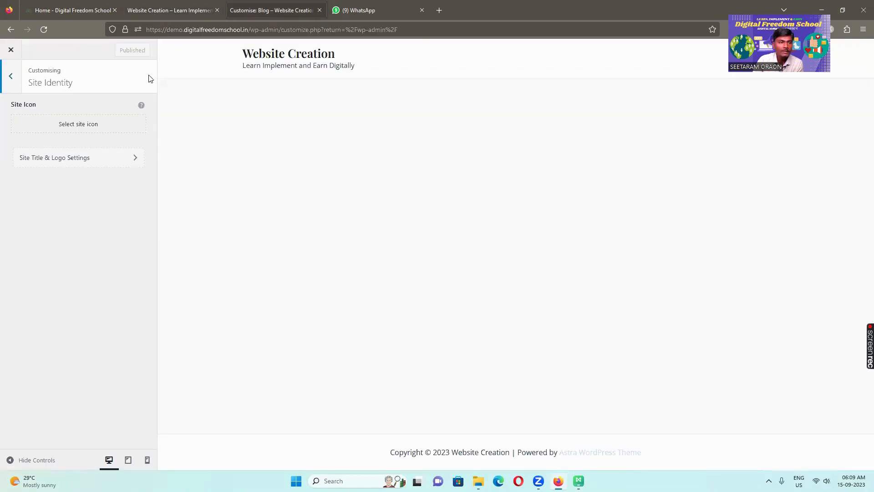
Upload 30DC-removebg-preview.png from Downloads as the site icon and crop it with the default frame
{"action": "left_click", "coordinate": [86, 127]}
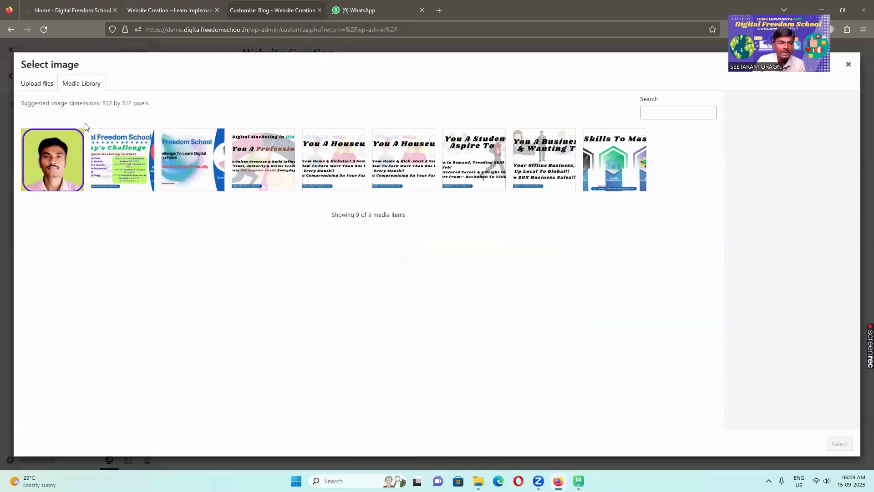
{"action": "left_click", "coordinate": [36, 86]}
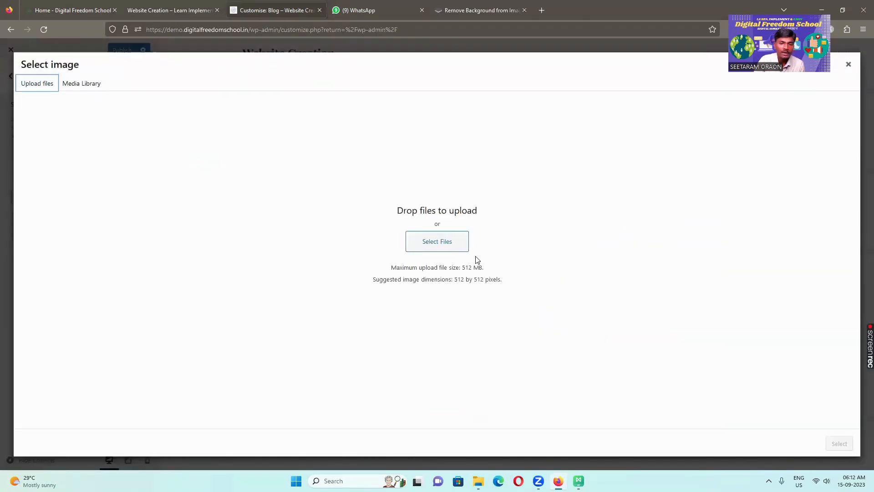
{"action": "left_click", "coordinate": [451, 248]}
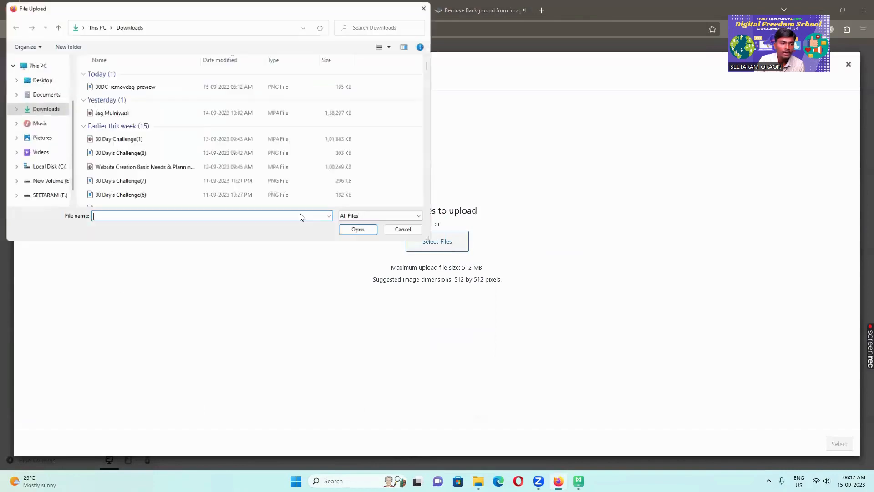
{"action": "left_click", "coordinate": [108, 86]}
{"action": "left_click", "coordinate": [358, 230]}
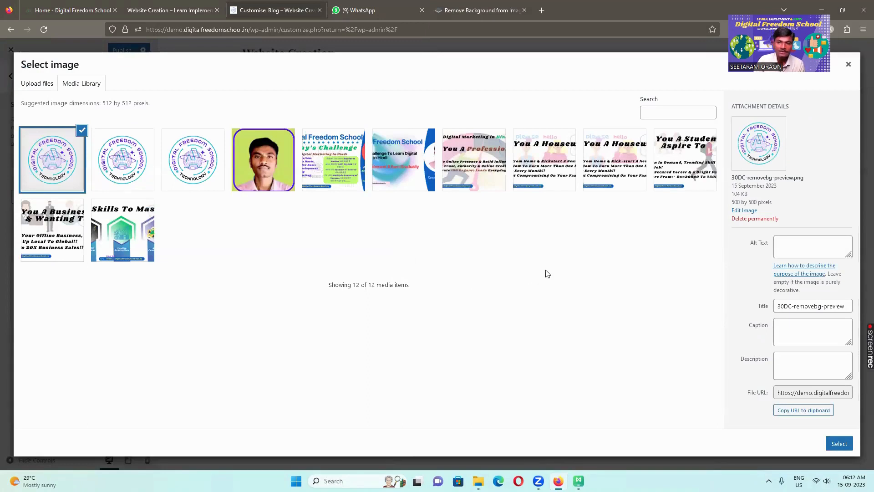
{"action": "left_click", "coordinate": [840, 442]}
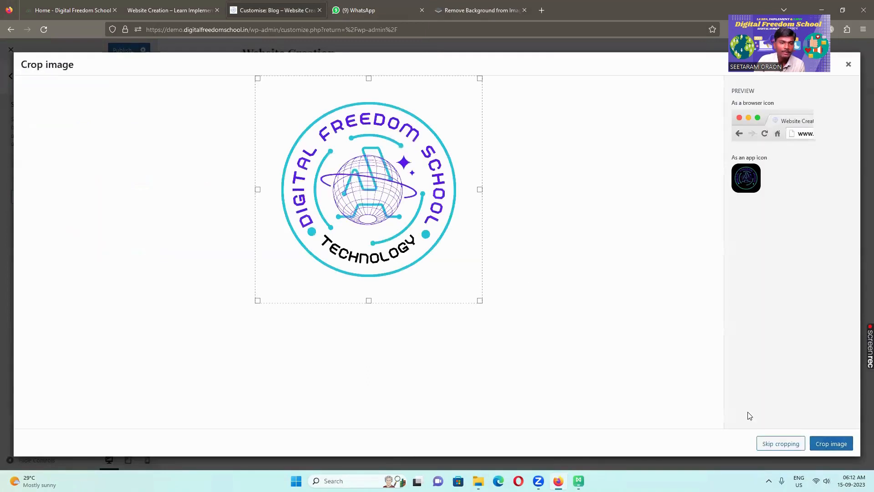
{"action": "left_click", "coordinate": [825, 448]}
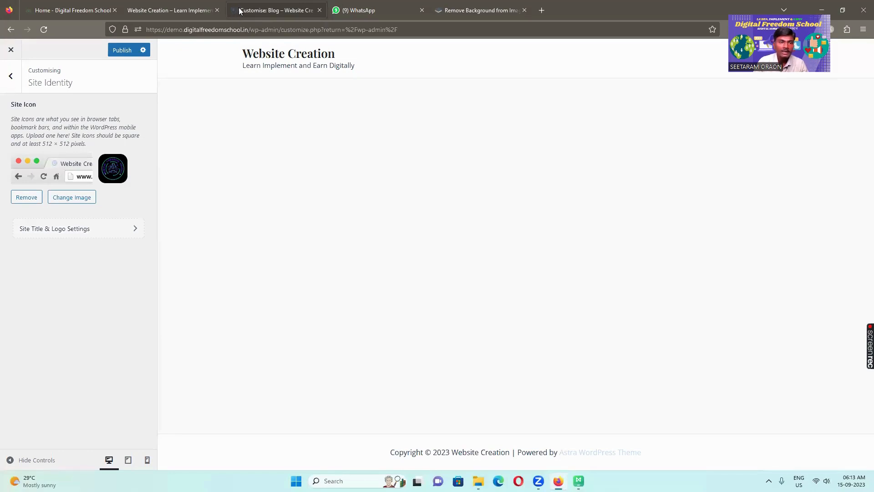
Choose cropped-30DC-removebg-preview.png from the media library as the logo in the site title and logo settings
{"action": "left_click", "coordinate": [91, 233]}
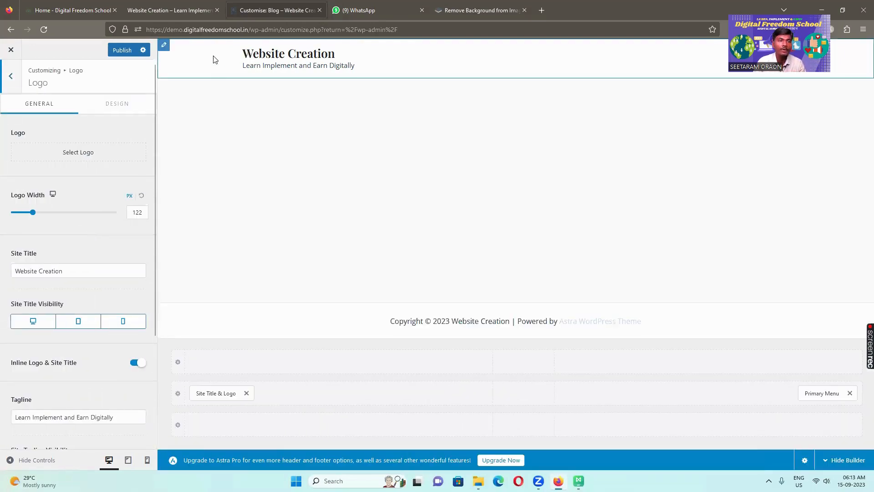
{"action": "left_click", "coordinate": [86, 156]}
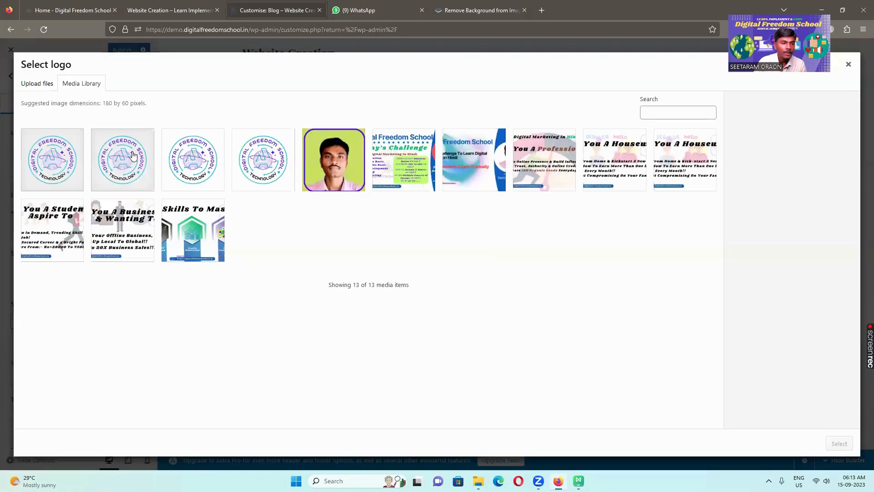
{"action": "left_click", "coordinate": [62, 165]}
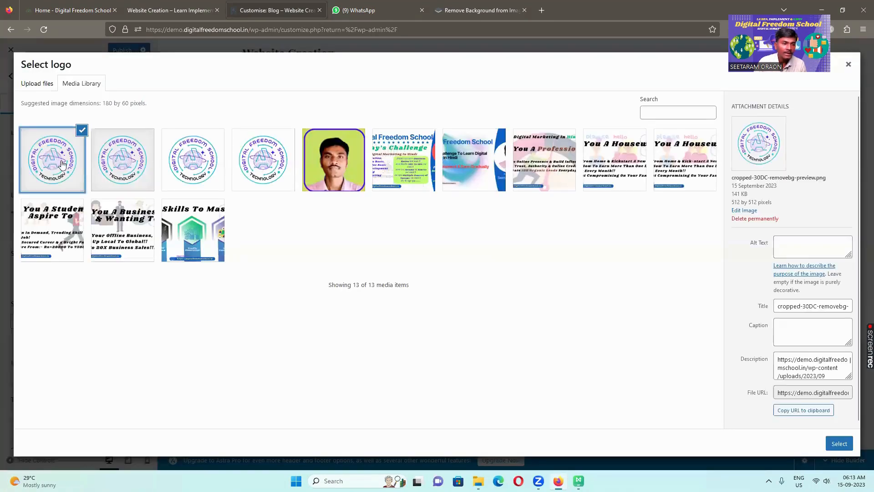
{"action": "left_click", "coordinate": [837, 448]}
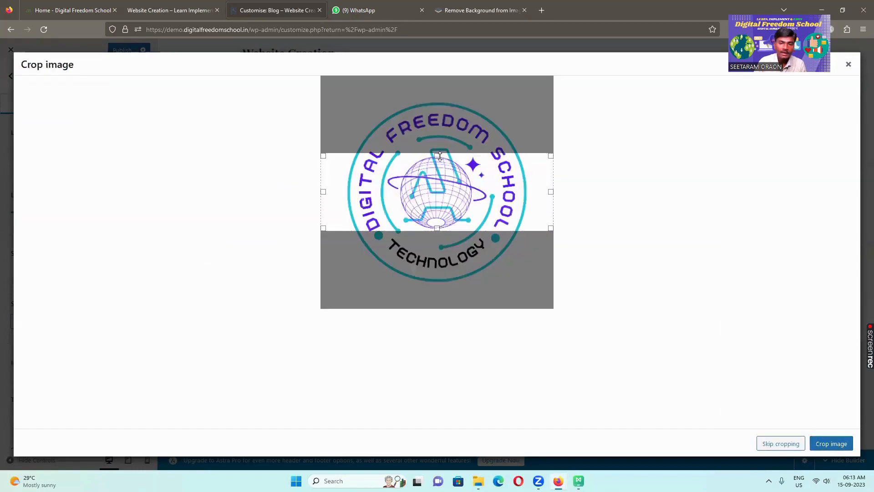
Extend the crop frame vertically around the entire circular logo, crop the image, and set the logo width to 78 px
{"action": "left_click_drag", "start_coordinate": [439, 155], "coordinate": [443, 85]}
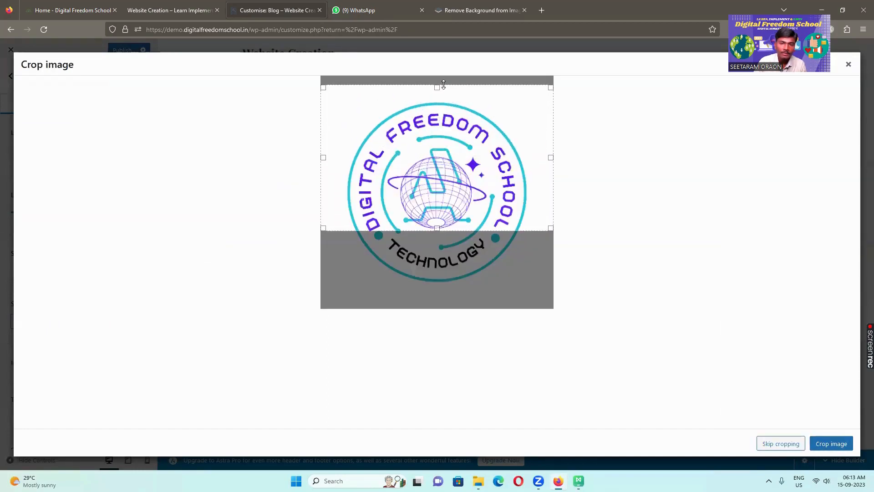
{"action": "left_click_drag", "start_coordinate": [436, 228], "coordinate": [436, 306]}
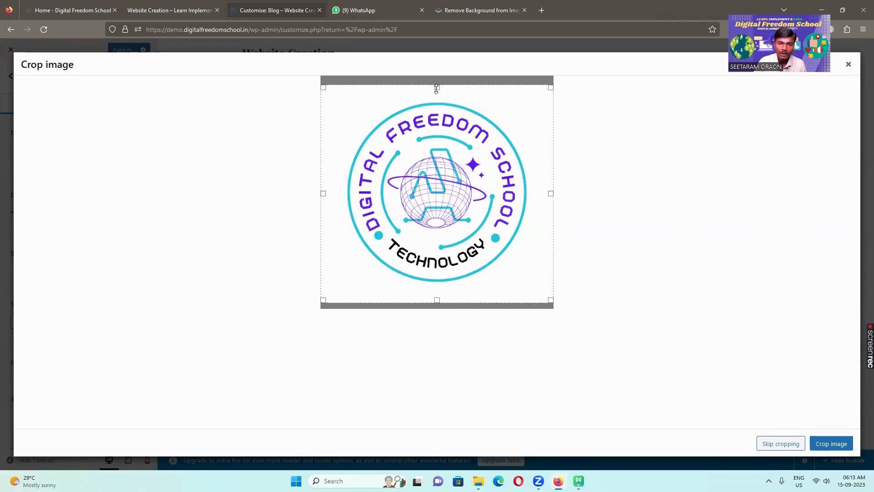
{"action": "left_click_drag", "start_coordinate": [437, 85], "coordinate": [437, 81]}
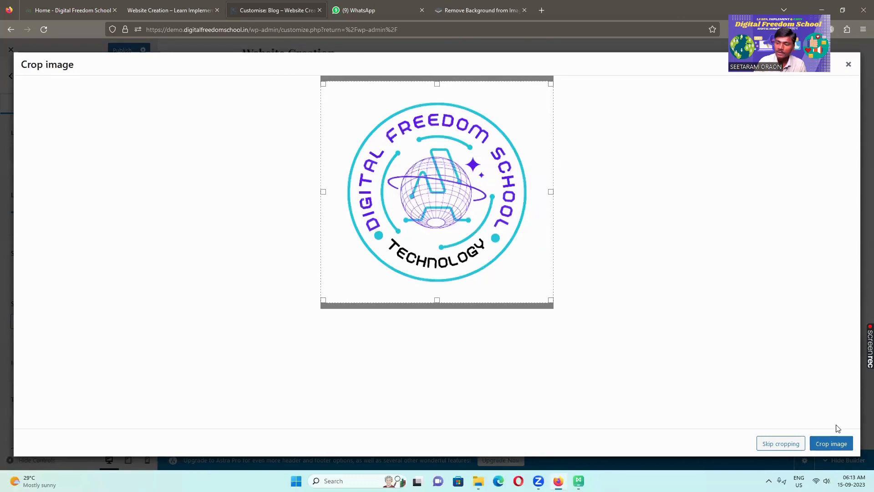
{"action": "left_click", "coordinate": [842, 442]}
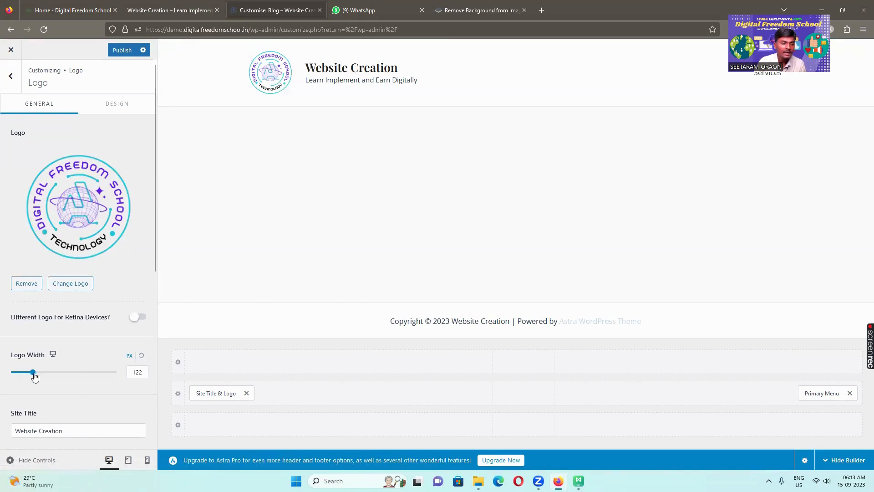
{"action": "mouse_move", "coordinate": [33, 372]}
{"action": "left_mouse_down"}
{"action": "mouse_move", "coordinate": [78, 377]}
{"action": "mouse_move", "coordinate": [28, 382]}
{"action": "left_mouse_up"}
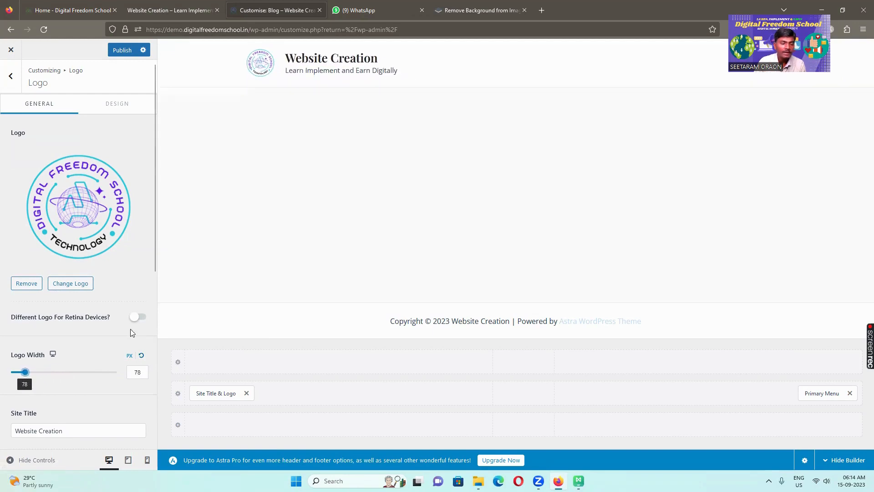
Change the site title to "30 DC Website Creation"
{"action": "scroll", "coordinate": [90, 315], "scroll_direction": "down", "scroll_amount": 3}
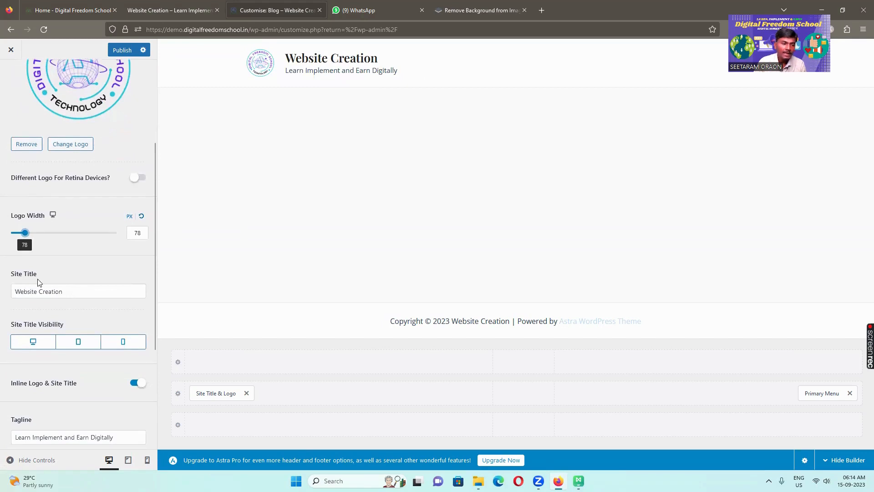
{"action": "left_click", "coordinate": [80, 293]}
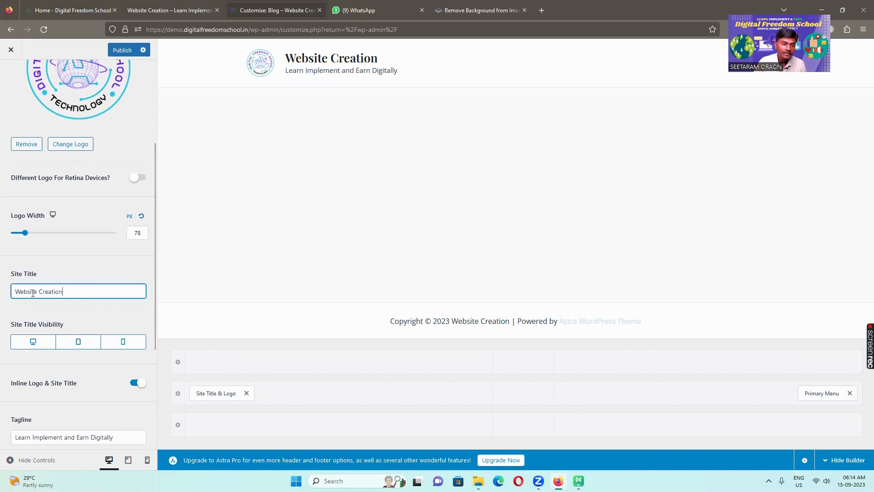
{"action": "left_click", "coordinate": [16, 290]}
{"action": "type", "text": "30"}
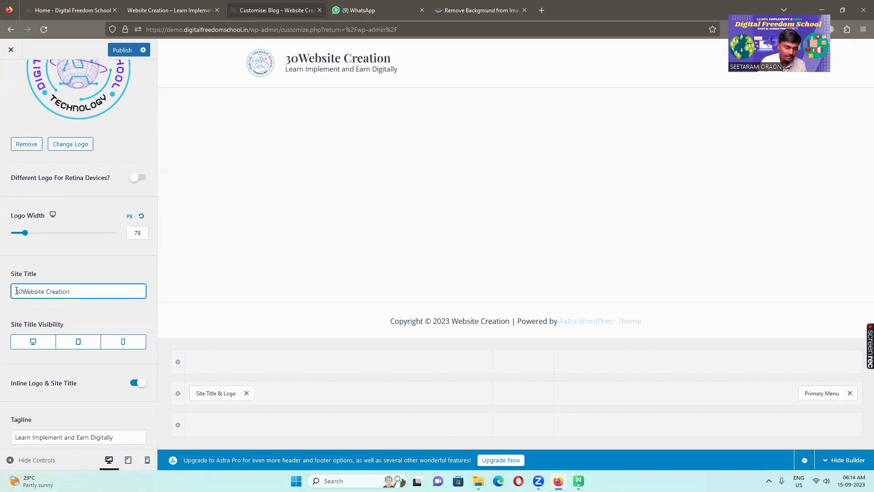
{"action": "type", "text": " D"}
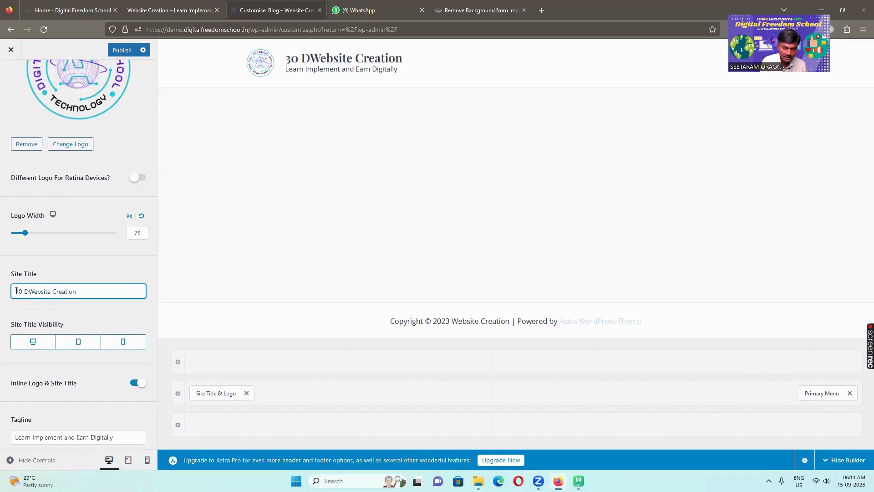
{"action": "type", "text": "C"}
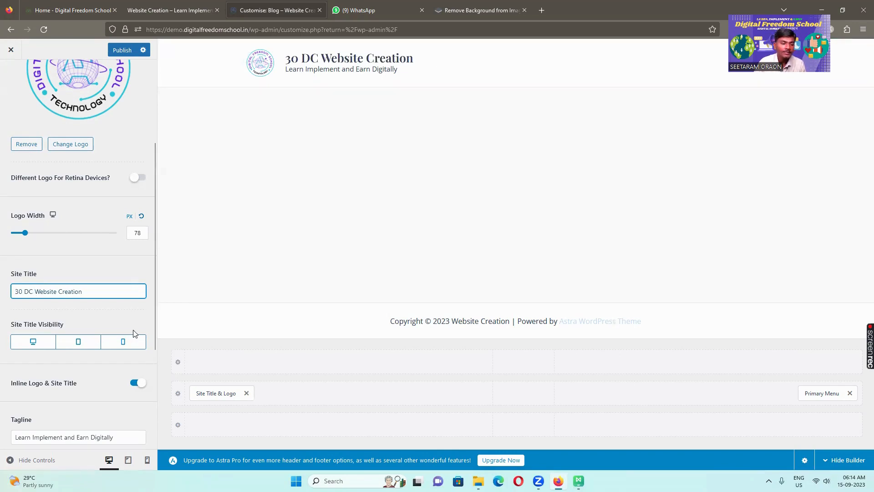
Turn off the site tagline's visibility for desktop, tablet and mobile
{"action": "scroll", "coordinate": [132, 336], "scroll_direction": "down", "scroll_amount": 2}
{"action": "scroll", "coordinate": [129, 333], "scroll_direction": "down", "scroll_amount": 1}
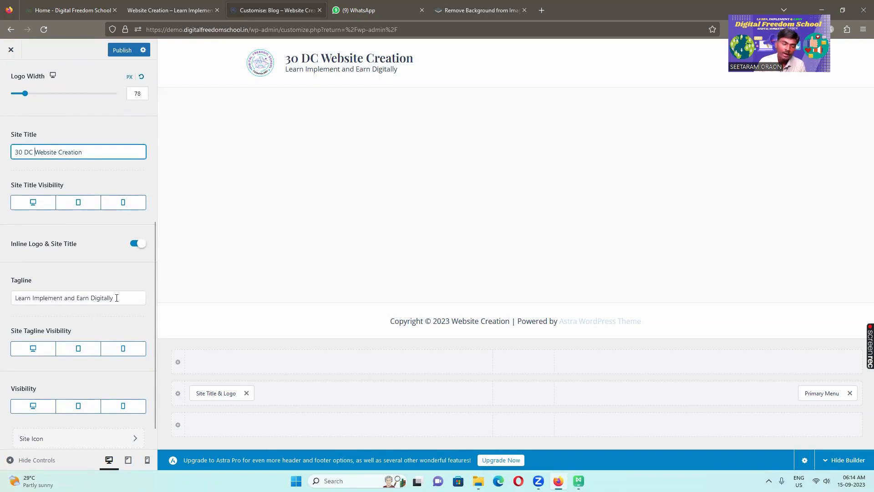
{"action": "scroll", "coordinate": [116, 298], "scroll_direction": "down", "scroll_amount": 1}
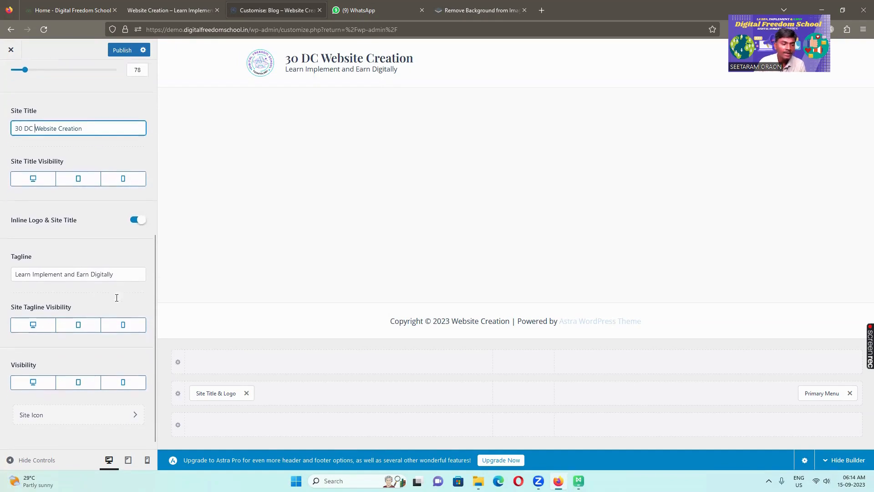
{"action": "left_click", "coordinate": [33, 325]}
{"action": "left_click", "coordinate": [73, 326]}
{"action": "left_click", "coordinate": [119, 327]}
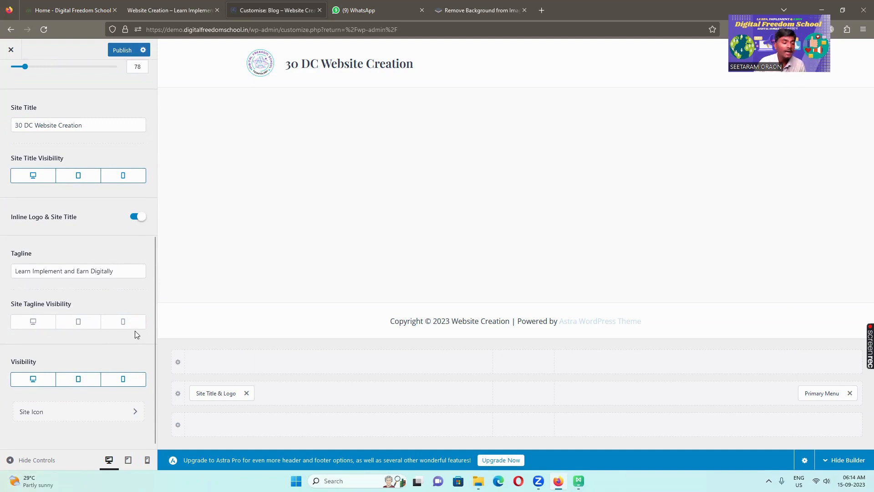
Turn the site tagline's visibility back on for mobile, tablet and desktop
{"action": "left_click", "coordinate": [123, 322]}
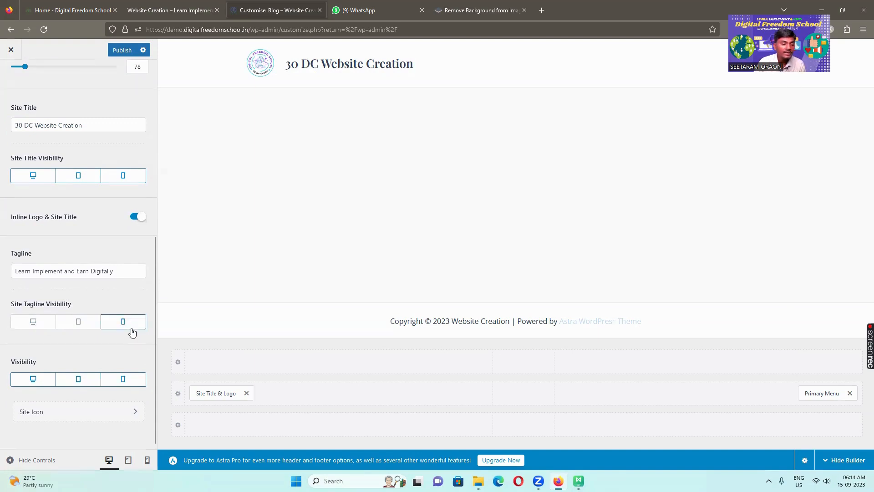
{"action": "left_click", "coordinate": [77, 322]}
{"action": "left_click", "coordinate": [39, 326]}
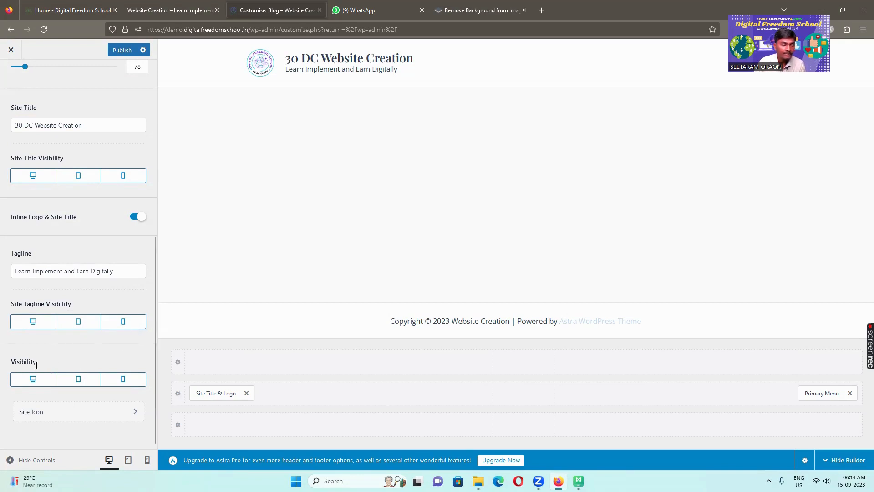
Publish the logo and site title changes from the Site Identity settings and leave the customiser for the WordPress dashboard
{"action": "left_click", "coordinate": [119, 412]}
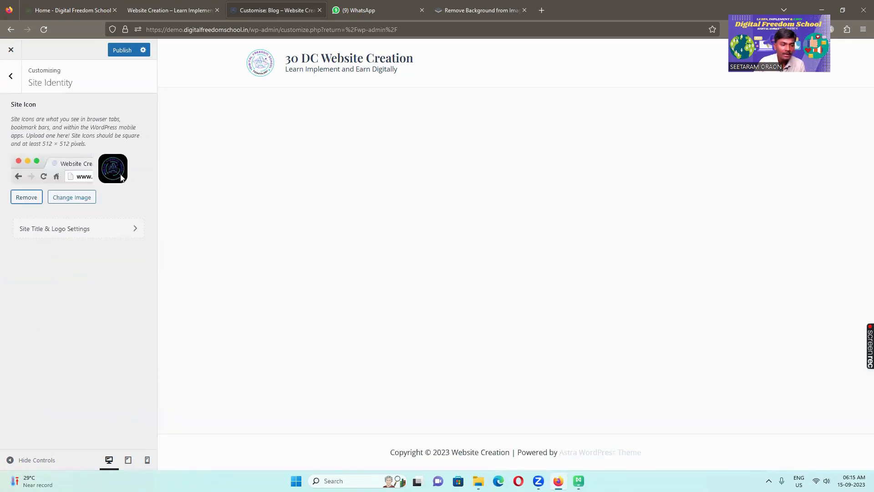
{"action": "left_click", "coordinate": [119, 51]}
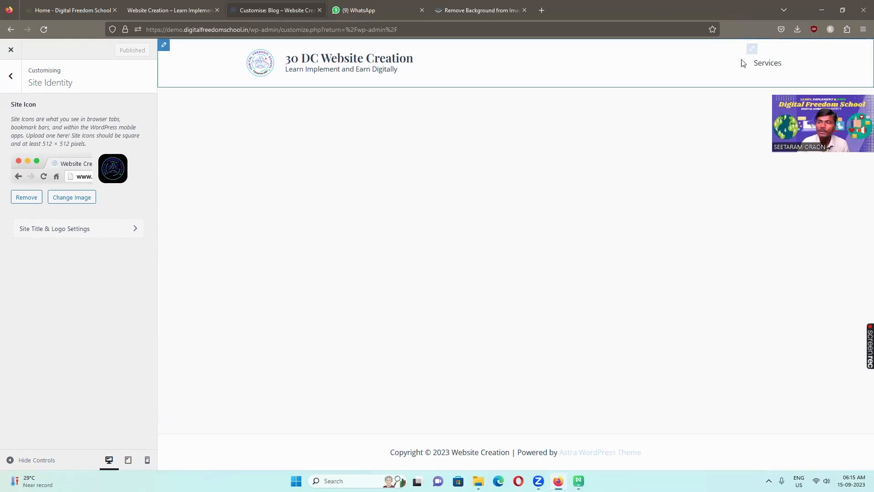
{"action": "left_click", "coordinate": [11, 80]}
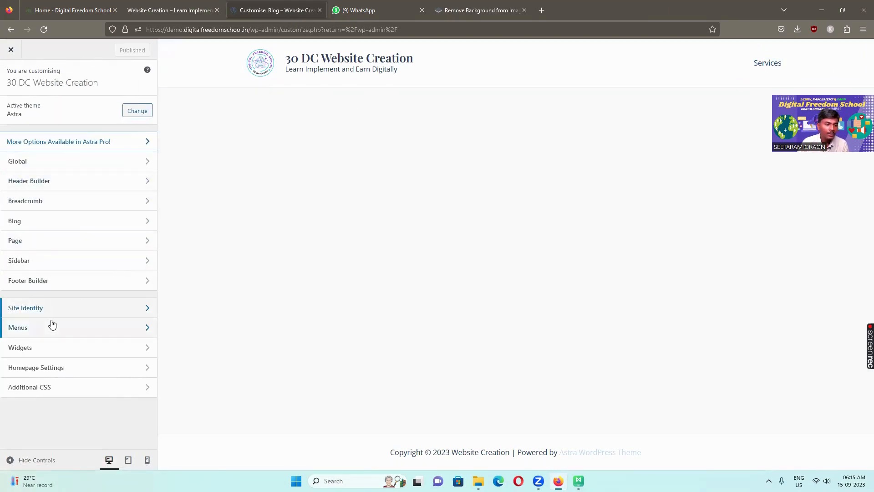
{"action": "left_click", "coordinate": [147, 327]}
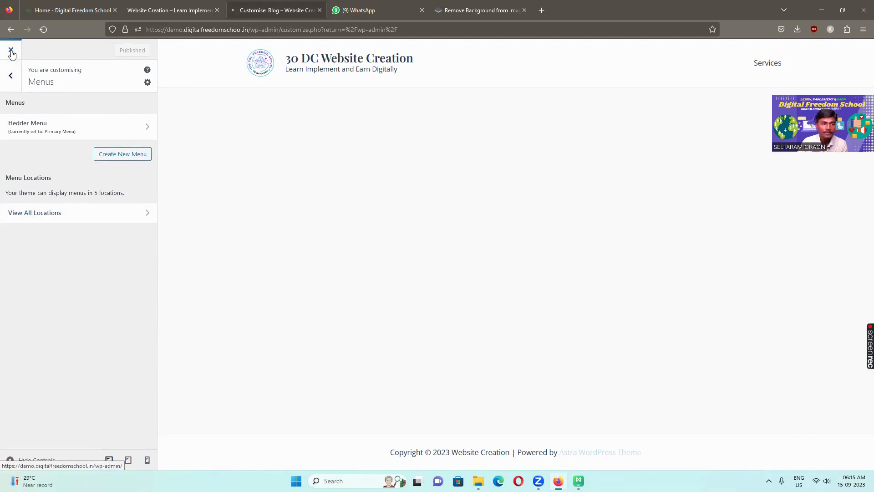
{"action": "left_click", "coordinate": [12, 52]}
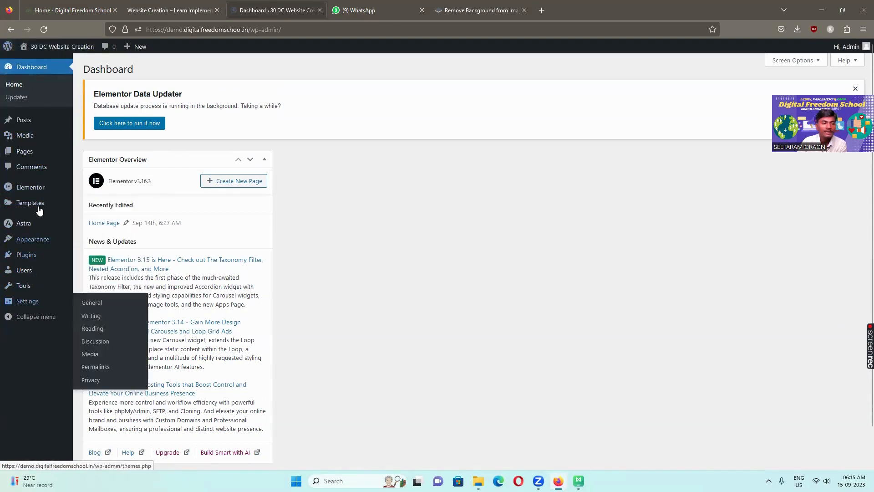
Open the WordPress Menus page, rename the primary menu as "Hedder" and save it
{"action": "mouse_move", "coordinate": [36, 193]}
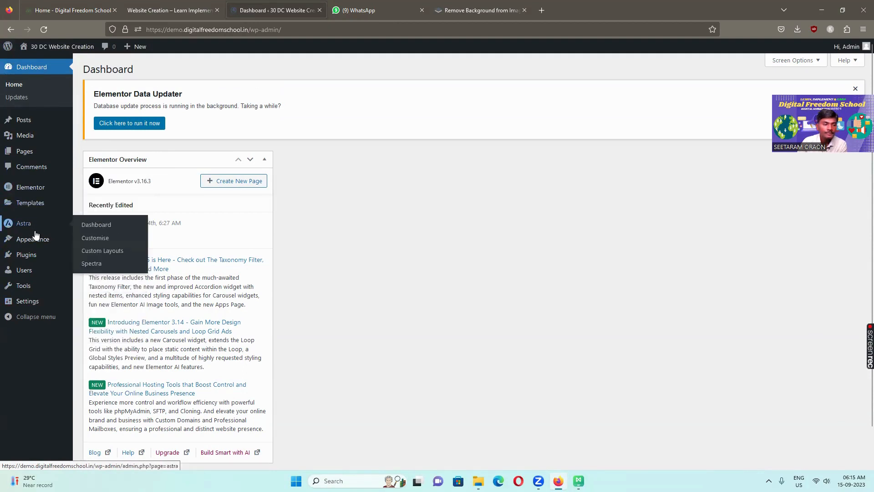
{"action": "mouse_move", "coordinate": [36, 244]}
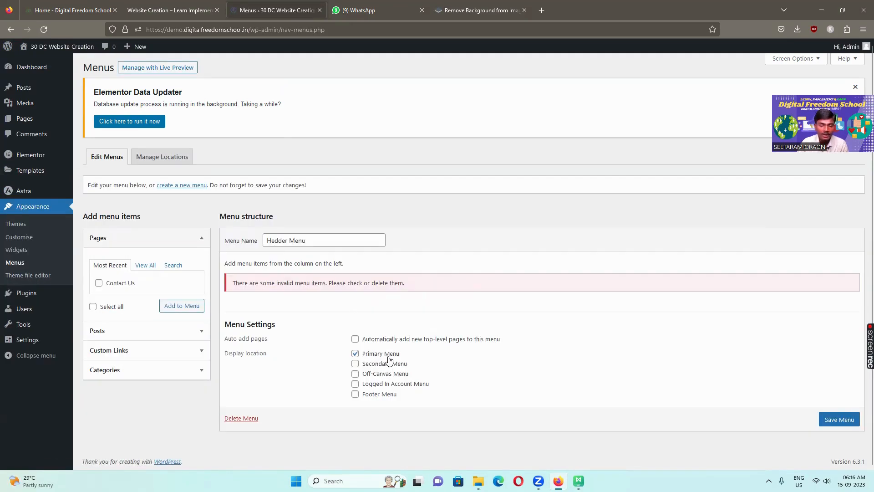
{"action": "left_click_drag", "start_coordinate": [316, 239], "coordinate": [262, 241]}
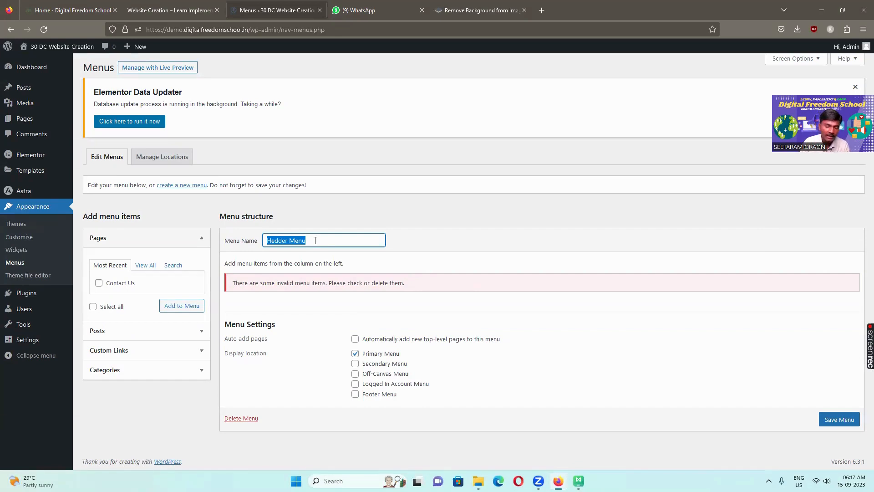
{"action": "type", "text": "H"}
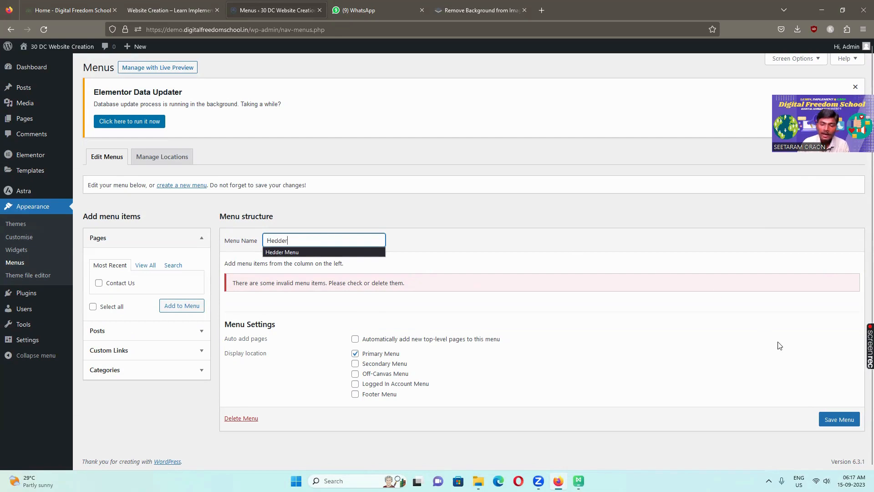
{"action": "key", "text": "Escape"}
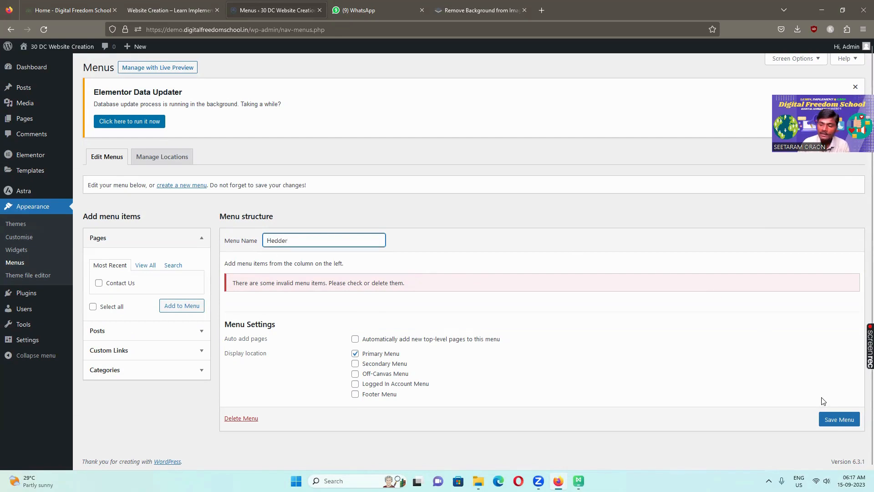
{"action": "left_click", "coordinate": [845, 421]}
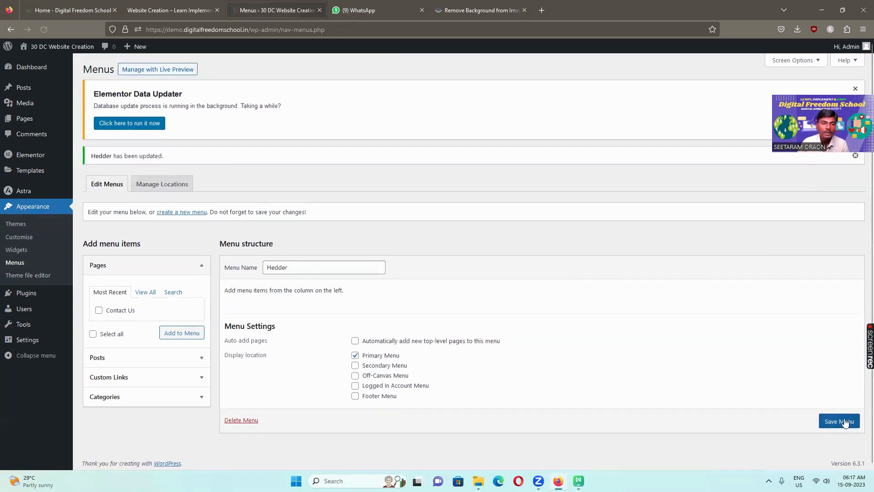
Add the Home Page, Blog and Contact Us pages to the Hedder menu from the full list of pages
{"action": "scroll", "coordinate": [167, 191], "scroll_direction": "down", "scroll_amount": 1}
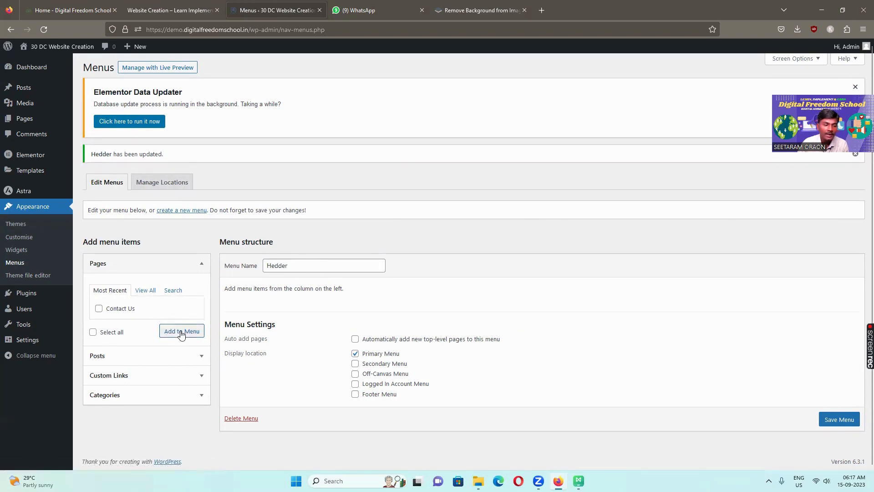
{"action": "left_click", "coordinate": [147, 291]}
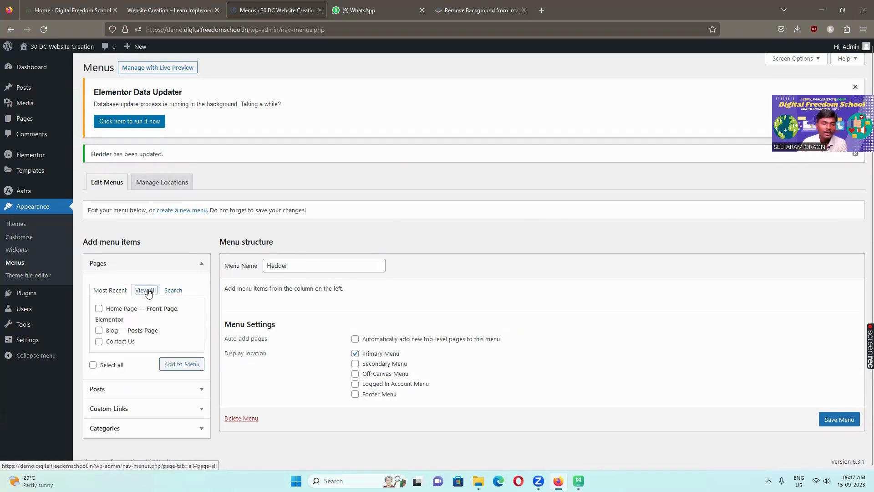
{"action": "left_click", "coordinate": [98, 308]}
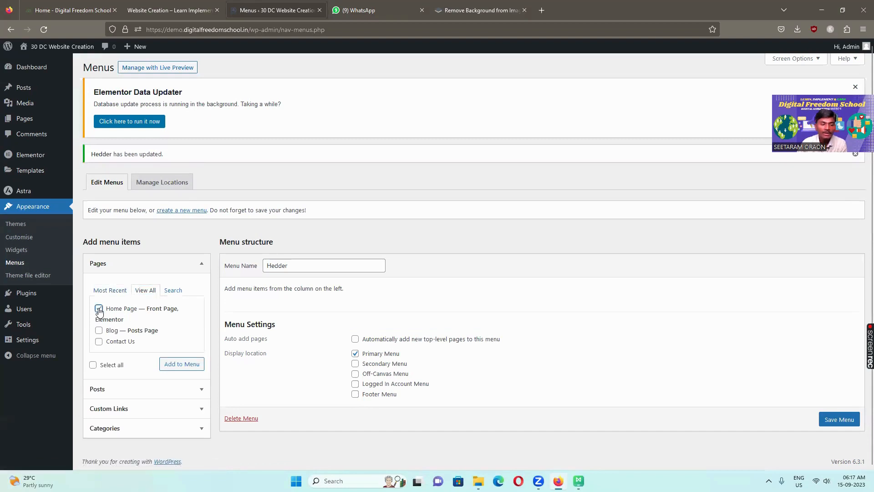
{"action": "left_click", "coordinate": [99, 330]}
{"action": "left_click", "coordinate": [99, 341]}
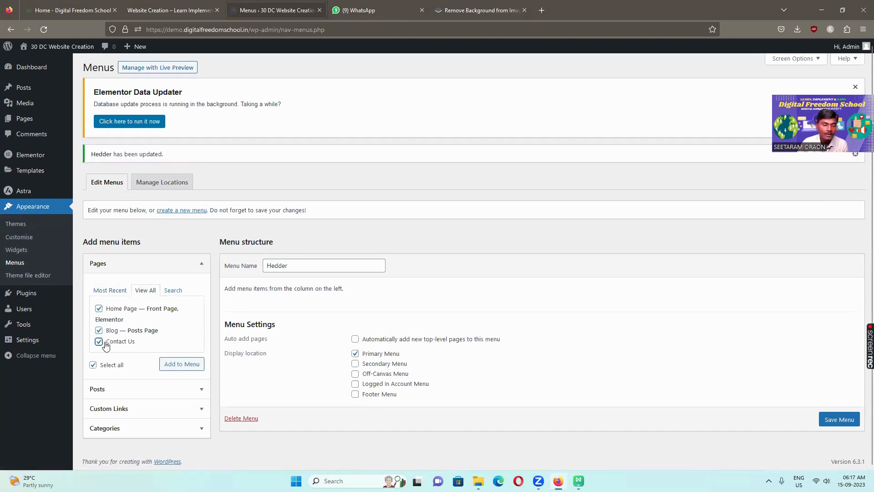
{"action": "left_click", "coordinate": [182, 366]}
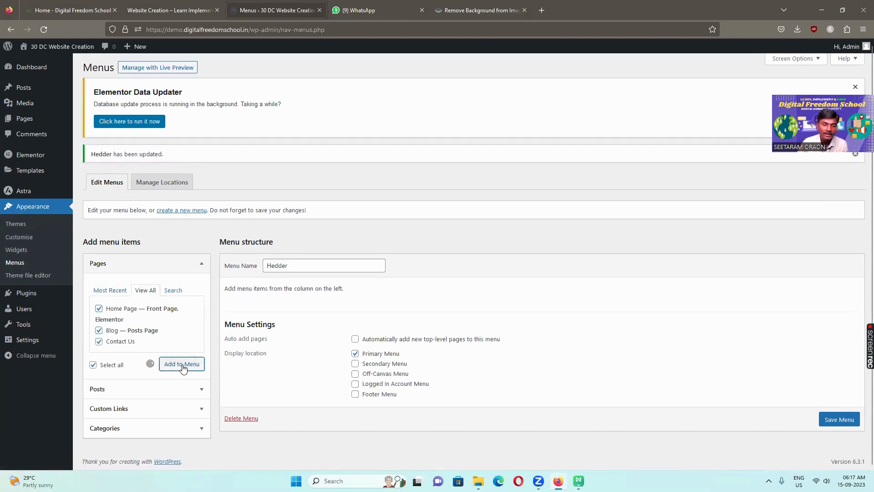
Save the Hedder menu and reload the live demo website to check its header navigation
{"action": "scroll", "coordinate": [330, 336], "scroll_direction": "down", "scroll_amount": 3}
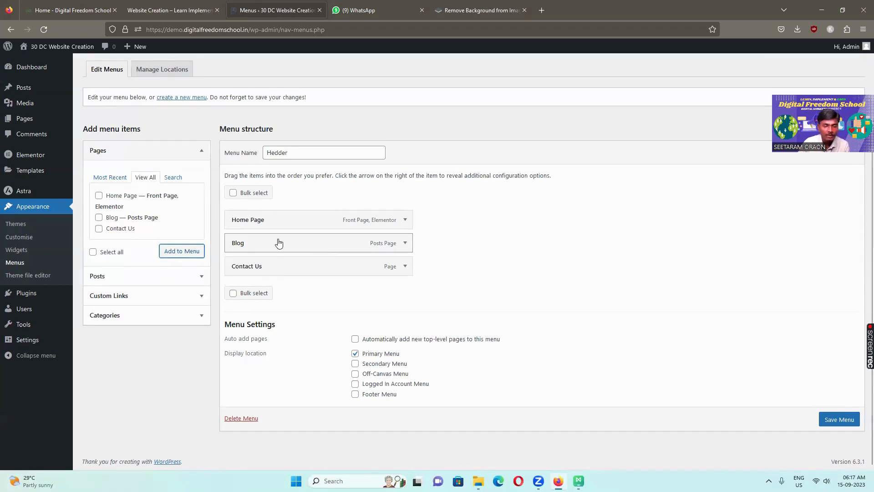
{"action": "left_click", "coordinate": [831, 421]}
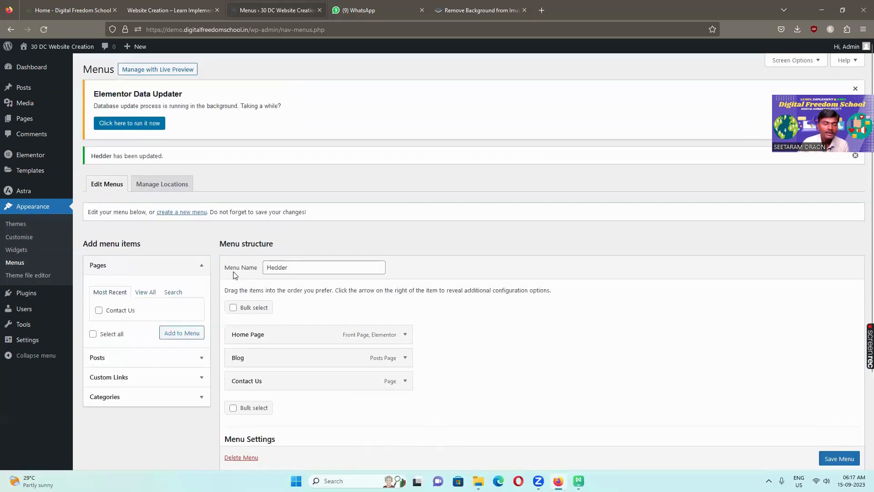
{"action": "left_click", "coordinate": [172, 11]}
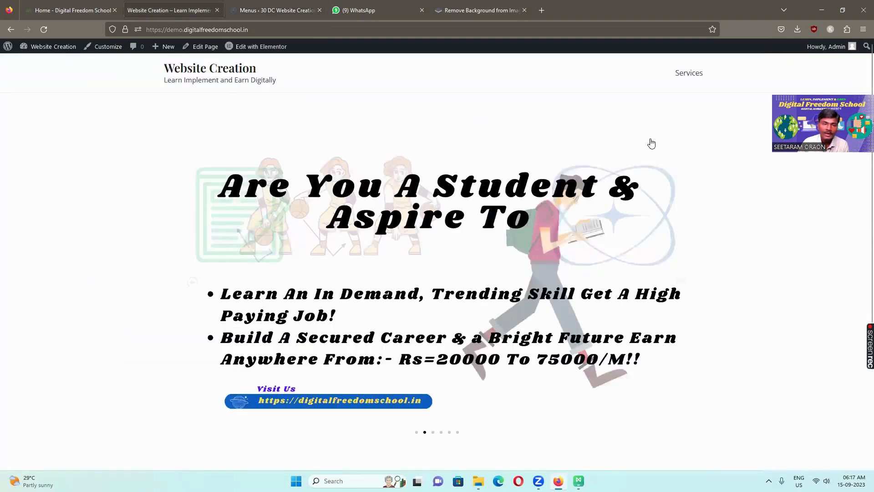
{"action": "scroll", "coordinate": [477, 232], "scroll_direction": "down", "scroll_amount": 5}
{"action": "scroll", "coordinate": [477, 232], "scroll_direction": "up", "scroll_amount": 5}
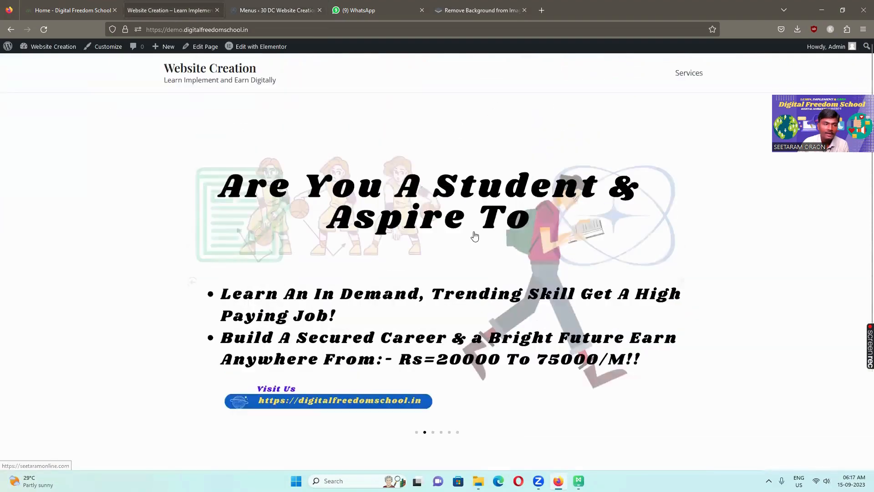
{"action": "left_click", "coordinate": [44, 29]}
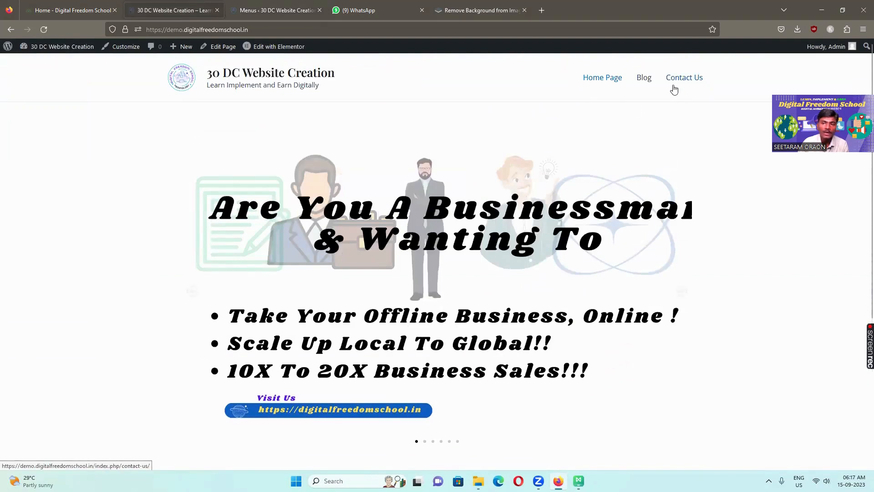
Return to the WordPress admin and open the Home Page from the Pages list for editing with Elementor
{"action": "left_click", "coordinate": [294, 13]}
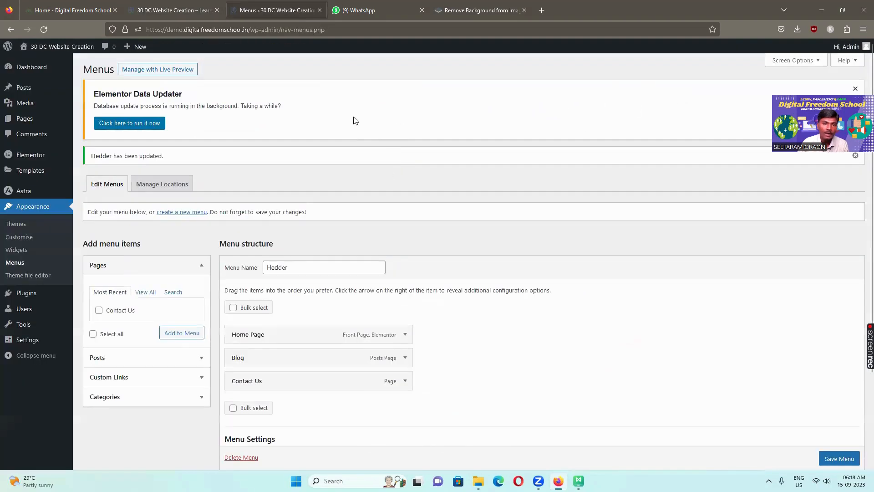
{"action": "scroll", "coordinate": [358, 209], "scroll_direction": "down", "scroll_amount": 3}
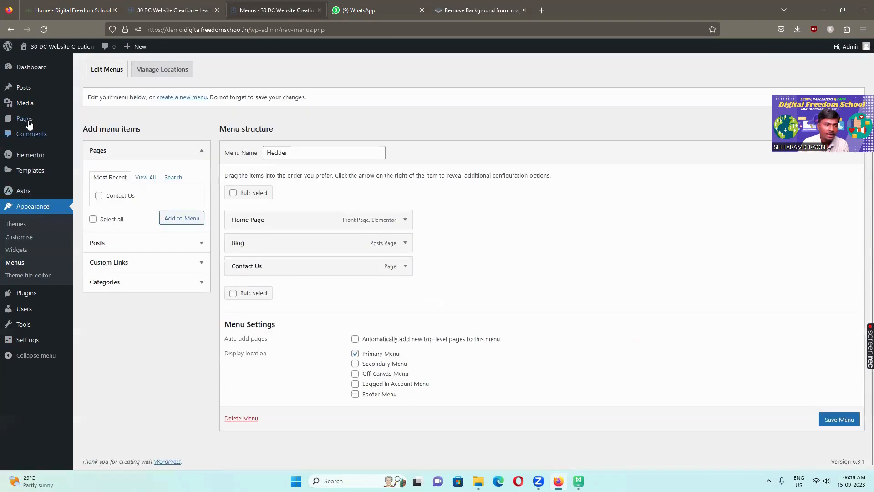
{"action": "mouse_move", "coordinate": [25, 122]}
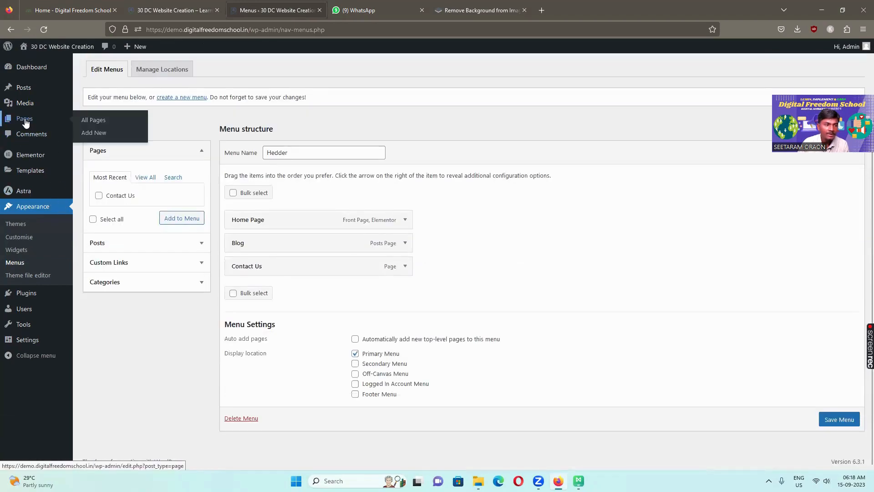
{"action": "left_click", "coordinate": [26, 122]}
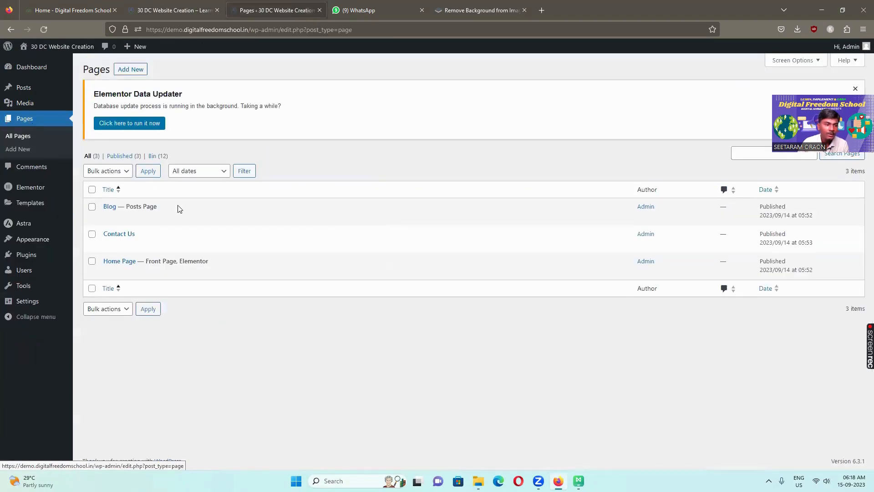
{"action": "mouse_move", "coordinate": [173, 278]}
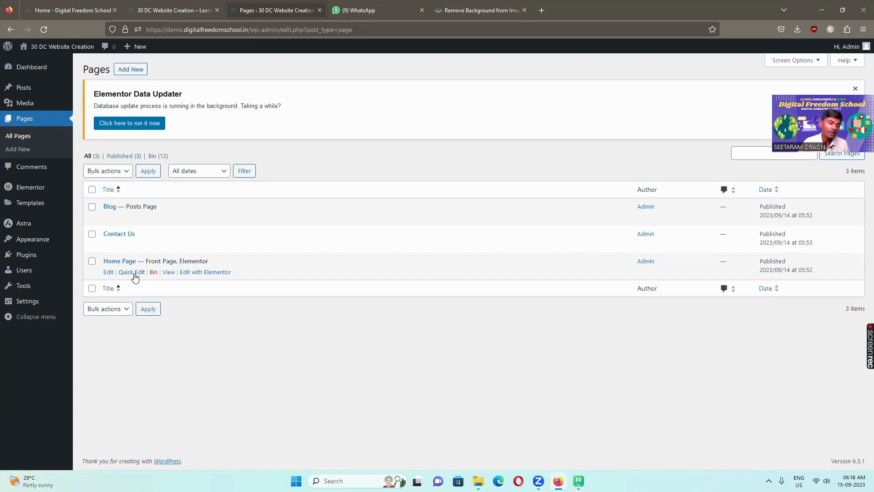
{"action": "left_click", "coordinate": [206, 273]}
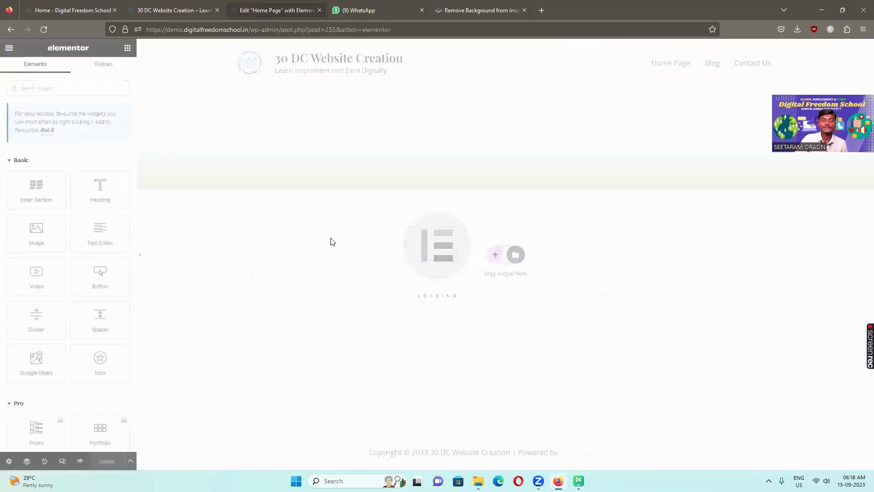
{"action": "scroll", "coordinate": [428, 237], "scroll_direction": "down", "scroll_amount": 5}
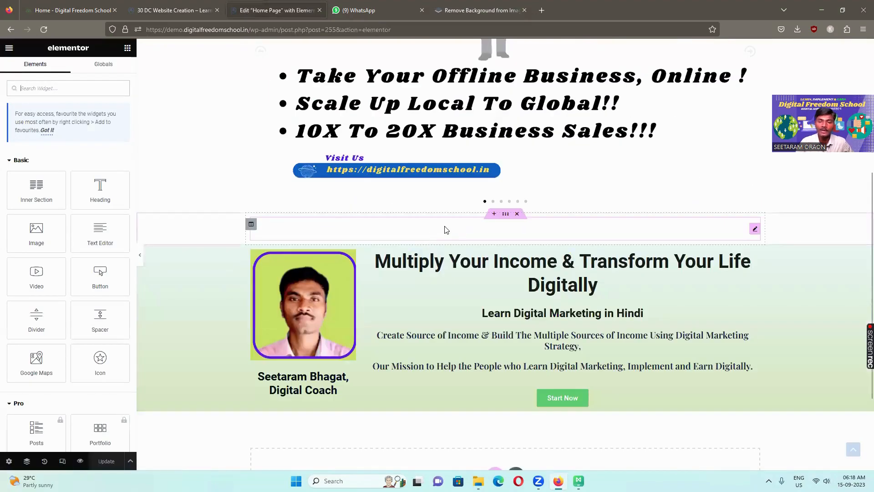
{"action": "scroll", "coordinate": [446, 231], "scroll_direction": "down", "scroll_amount": 3}
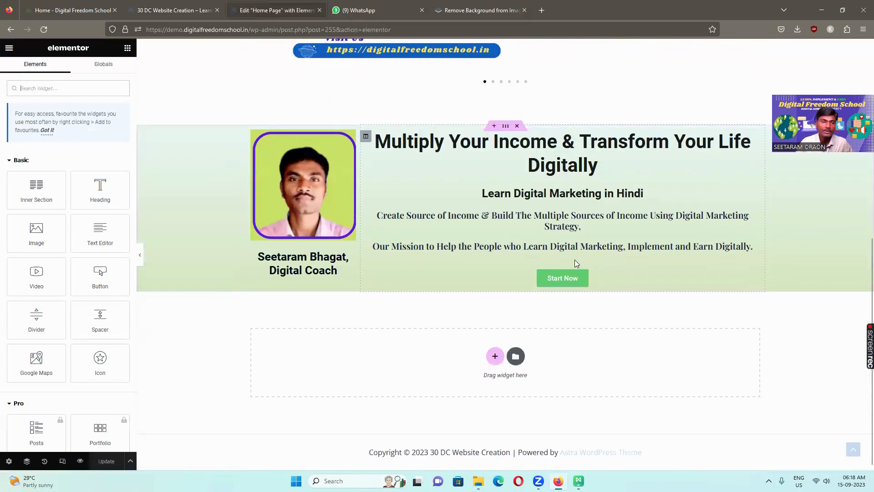
Review the My Services section on the reference homepage, close the background-removal page and return to the Elementor editor
{"action": "left_click", "coordinate": [84, 13]}
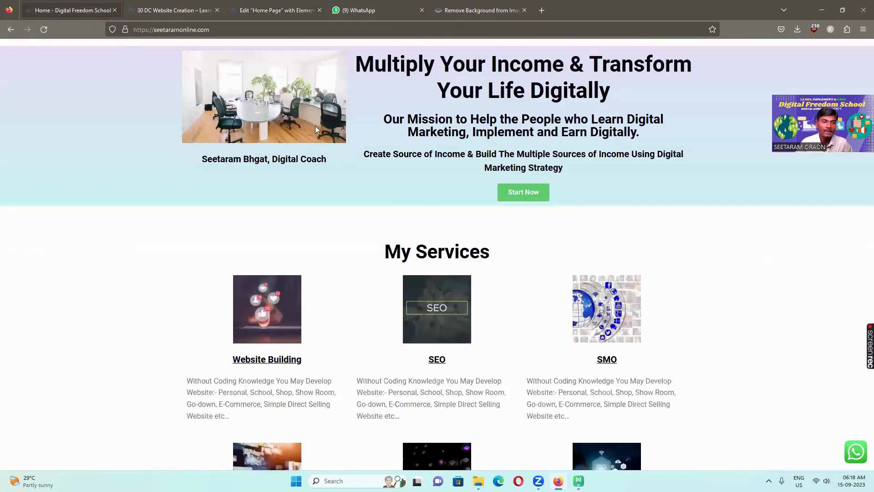
{"action": "scroll", "coordinate": [397, 255], "scroll_direction": "up", "scroll_amount": 2}
{"action": "scroll", "coordinate": [400, 254], "scroll_direction": "down", "scroll_amount": 3}
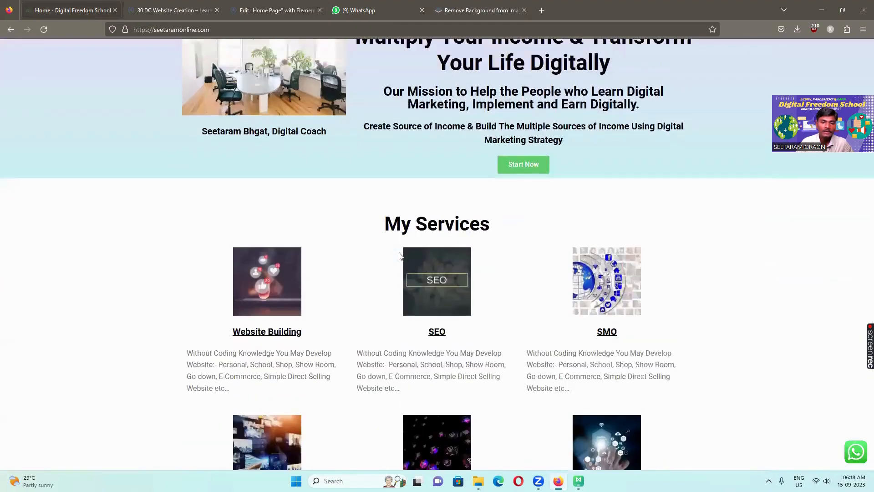
{"action": "scroll", "coordinate": [400, 255], "scroll_direction": "up", "scroll_amount": 3}
{"action": "scroll", "coordinate": [439, 198], "scroll_direction": "up", "scroll_amount": 4}
{"action": "scroll", "coordinate": [408, 265], "scroll_direction": "down", "scroll_amount": 10}
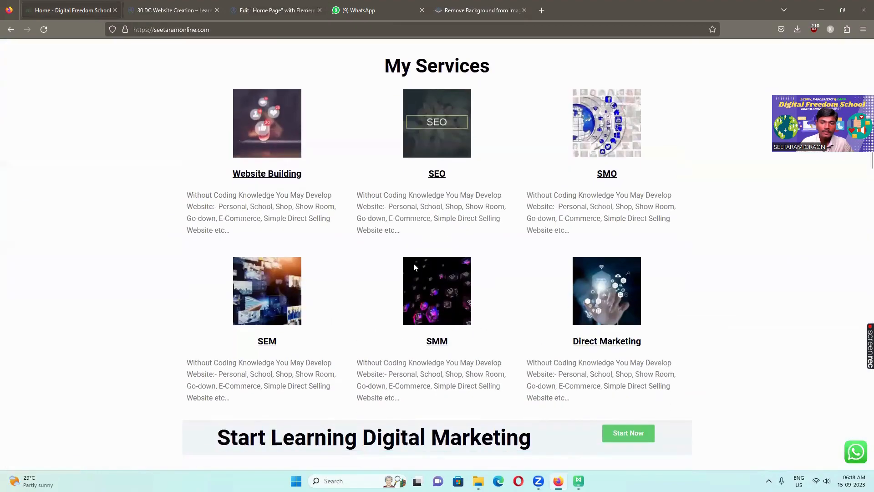
{"action": "scroll", "coordinate": [451, 72], "scroll_direction": "up", "scroll_amount": 1}
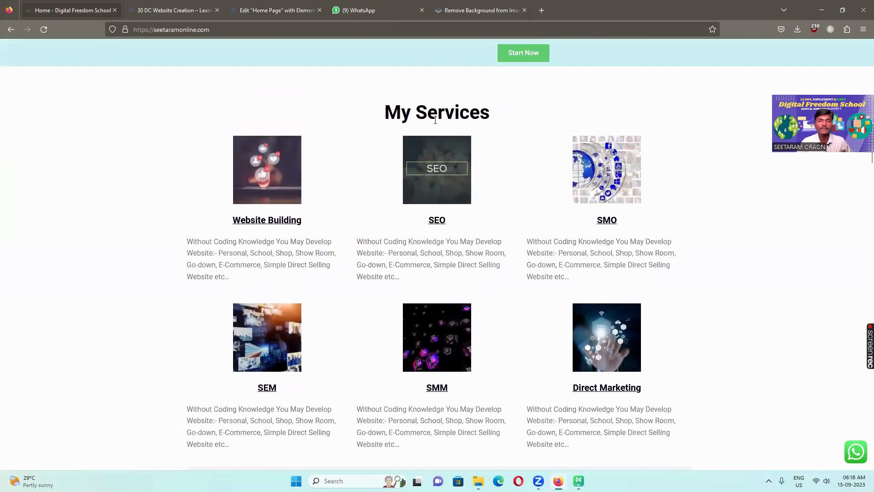
{"action": "scroll", "coordinate": [435, 131], "scroll_direction": "down", "scroll_amount": 5}
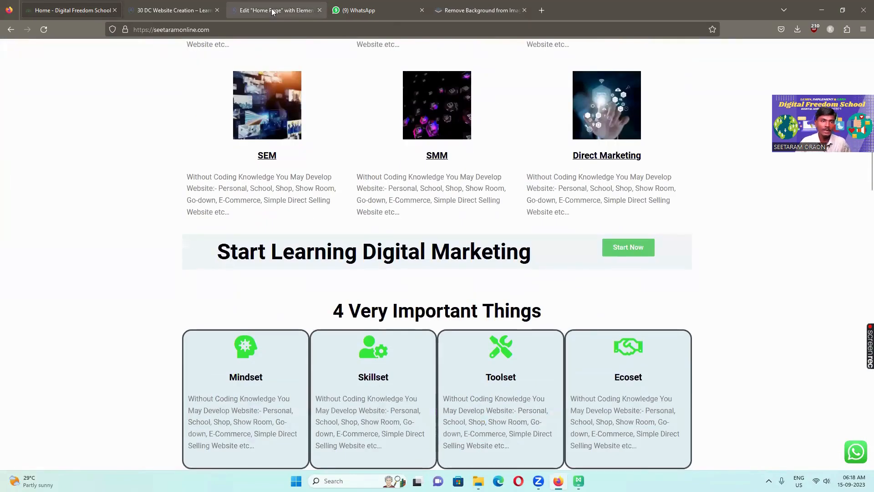
{"action": "left_click", "coordinate": [524, 10]}
{"action": "left_click", "coordinate": [275, 10]}
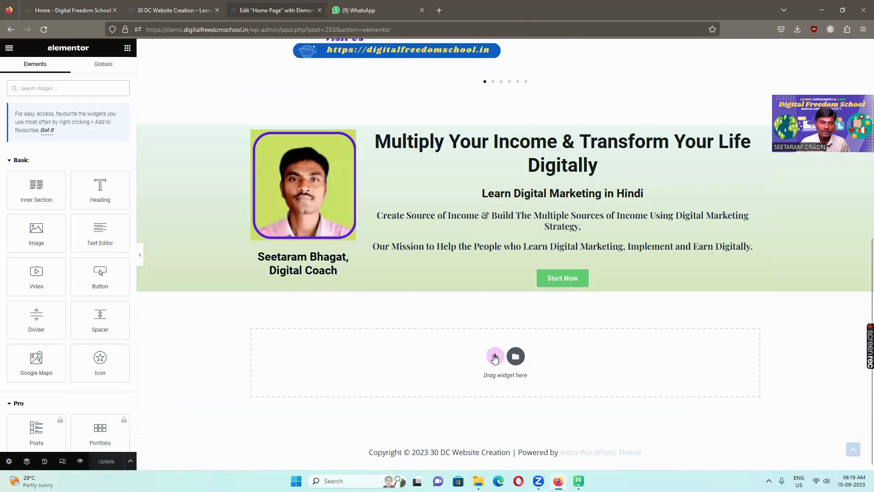
Add a single-column section below the coach introduction banner and place a Spacer widget in it
{"action": "left_click", "coordinate": [494, 357]}
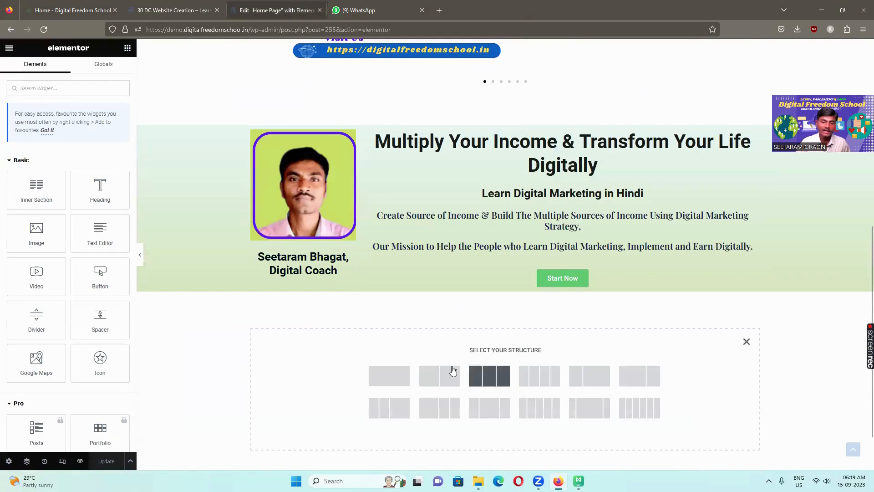
{"action": "left_click", "coordinate": [399, 374]}
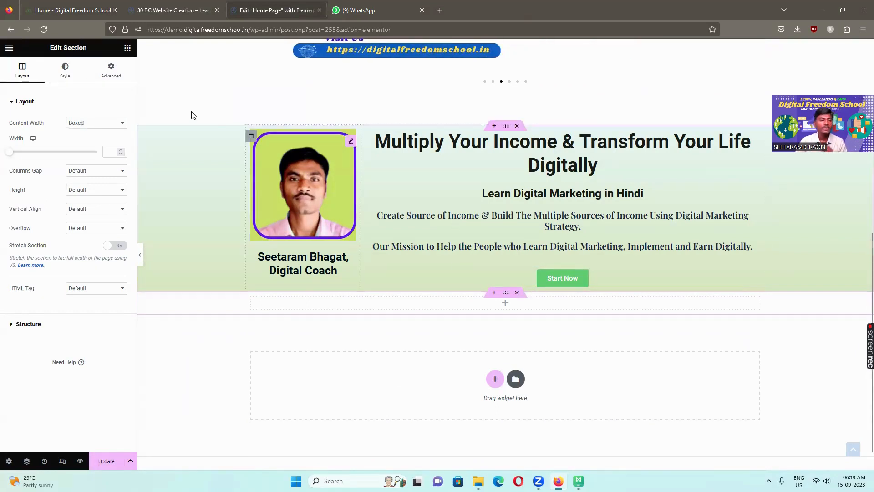
{"action": "left_click", "coordinate": [128, 53]}
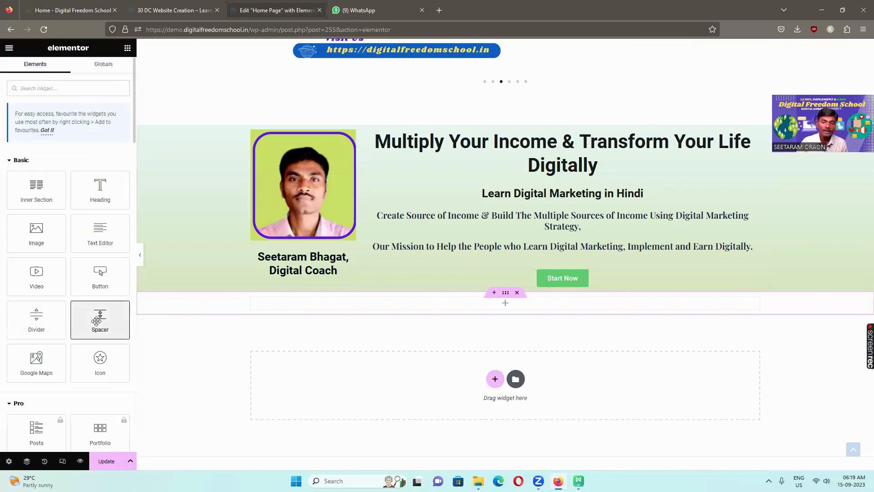
{"action": "left_click_drag", "start_coordinate": [99, 319], "coordinate": [505, 310]}
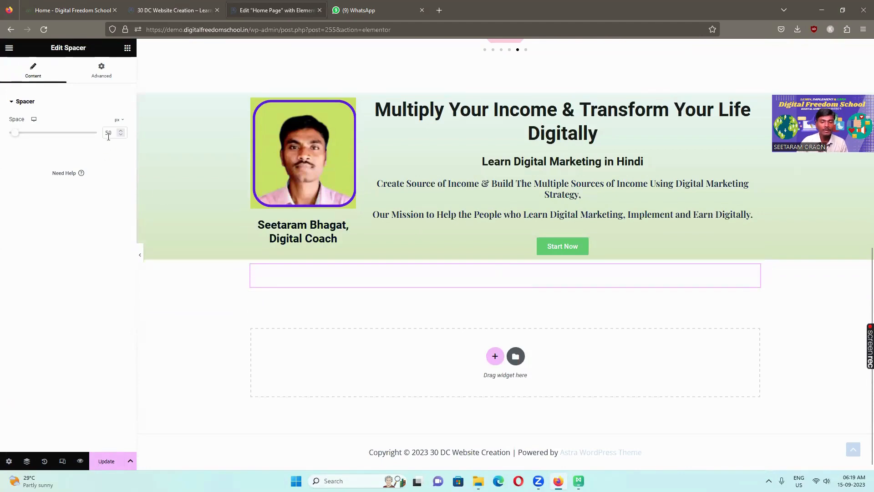
Add another single-column section below the spacer, containing a Heading widget with the title "My Services"
{"action": "left_click", "coordinate": [494, 356]}
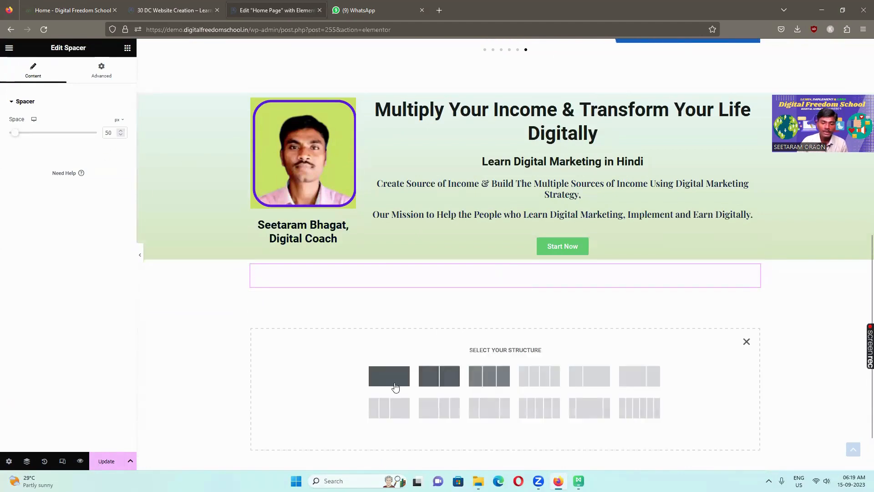
{"action": "left_click", "coordinate": [391, 382]}
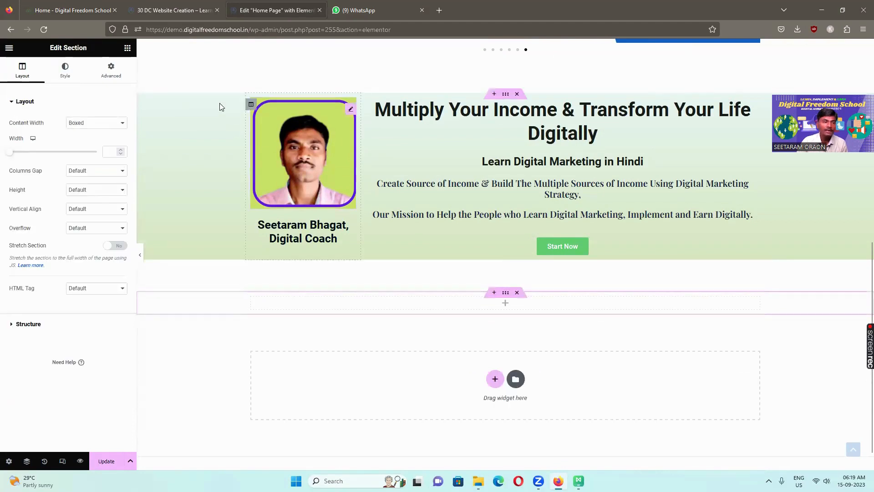
{"action": "left_click", "coordinate": [127, 48]}
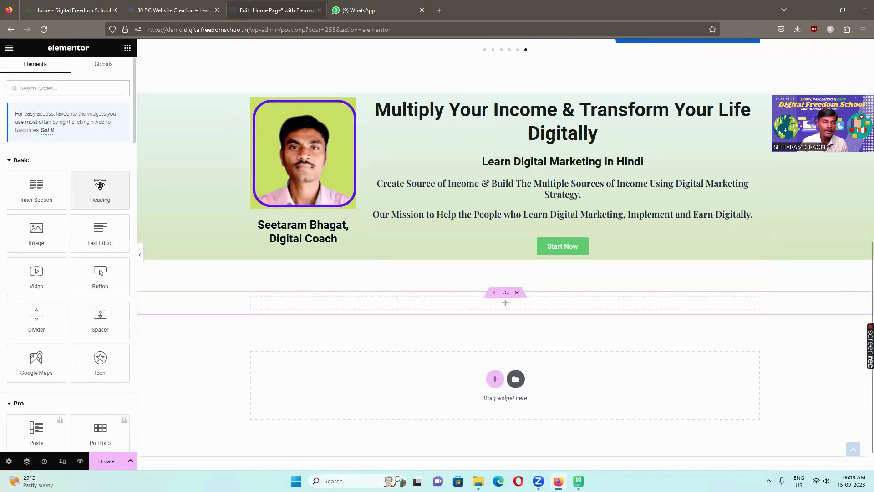
{"action": "left_click_drag", "start_coordinate": [100, 185], "coordinate": [522, 303]}
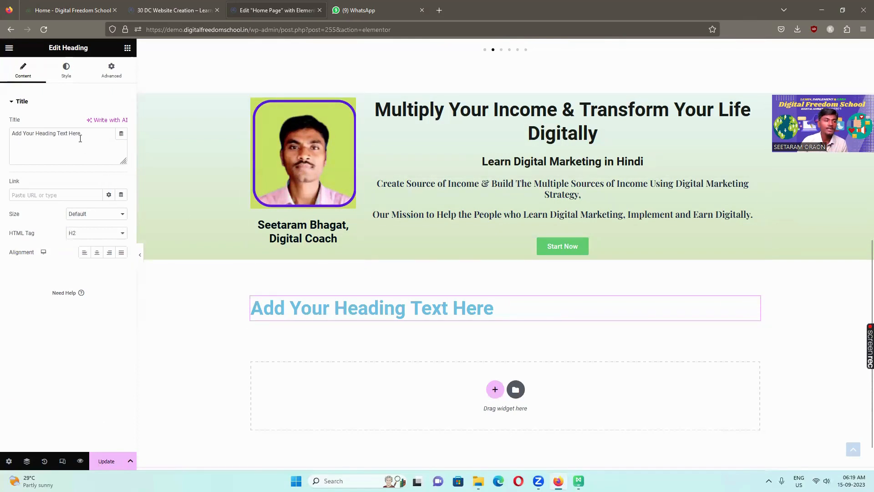
{"action": "left_click_drag", "start_coordinate": [81, 134], "coordinate": [8, 133]}
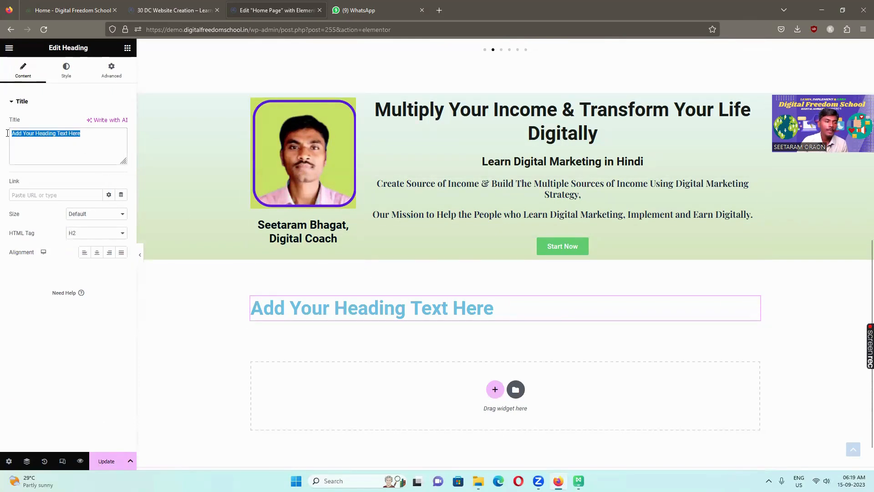
{"action": "type", "text": "My Ser"}
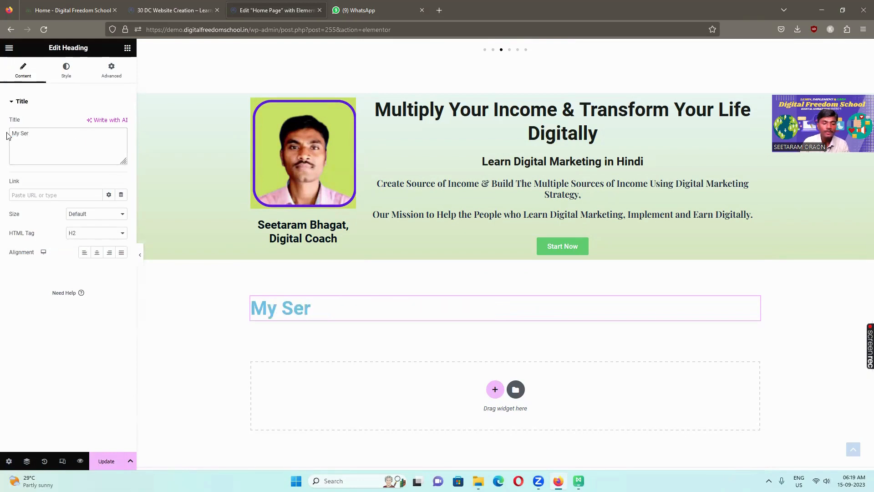
{"action": "type", "text": "vices"}
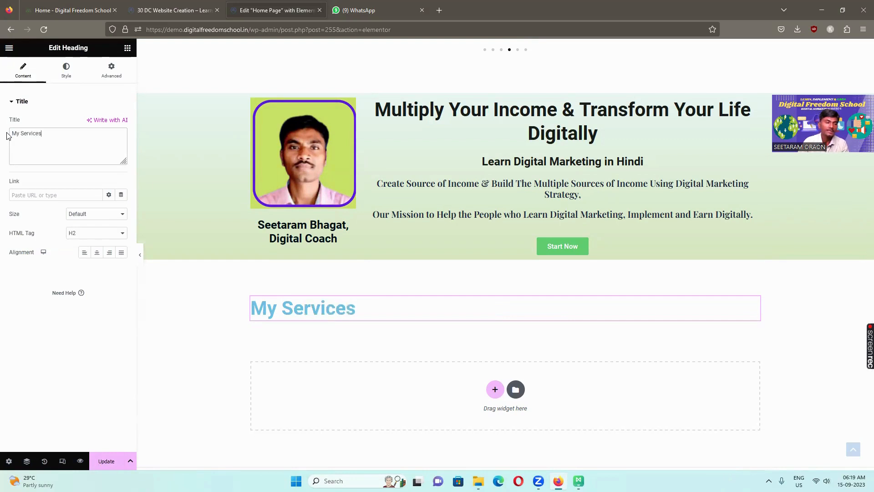
Set the My Services heading's text colour to #060707 and return to its content settings
{"action": "left_click", "coordinate": [67, 71]}
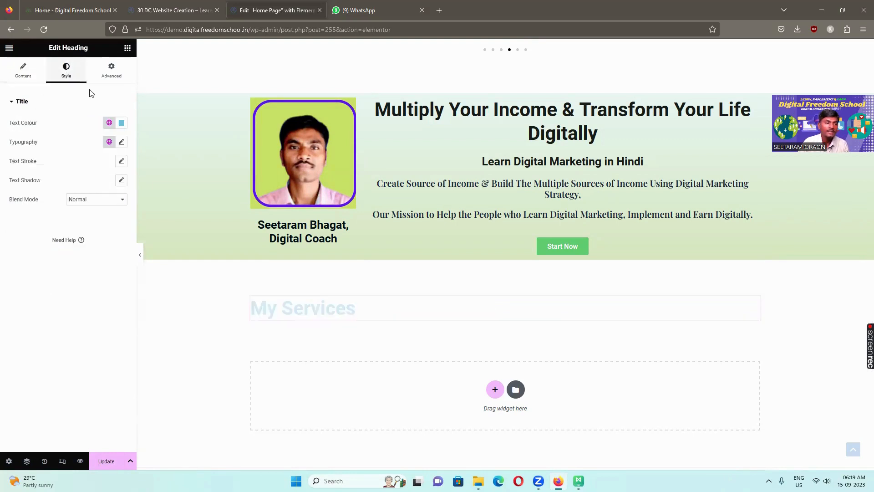
{"action": "left_click", "coordinate": [121, 123]}
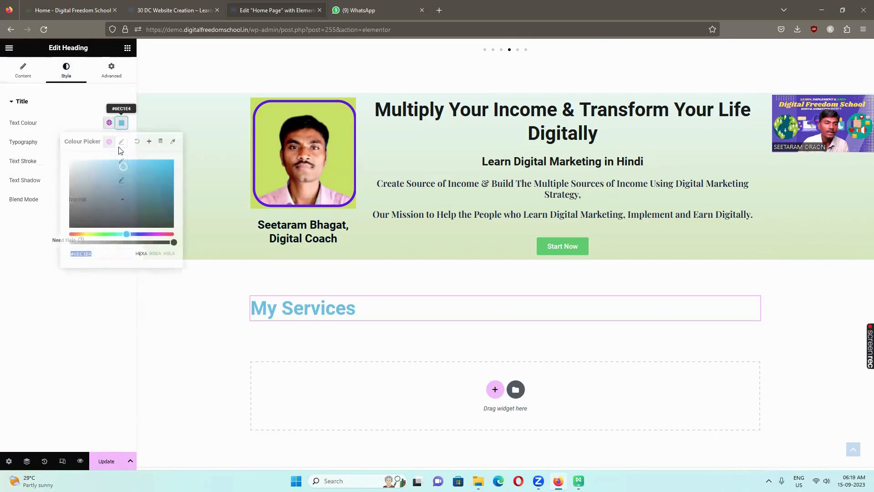
{"action": "left_click", "coordinate": [93, 254]}
{"action": "left_click_drag", "start_coordinate": [93, 255], "coordinate": [73, 257]}
{"action": "key", "text": "BackSpace"}
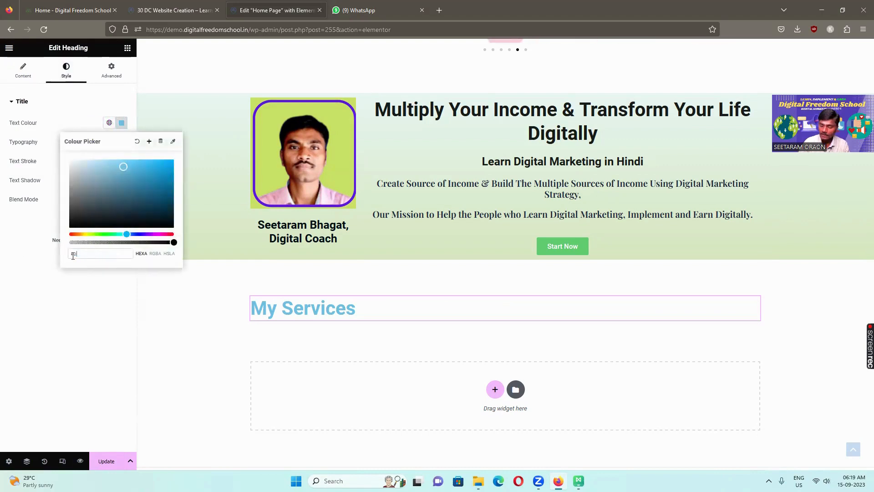
{"action": "type", "text": "060707"}
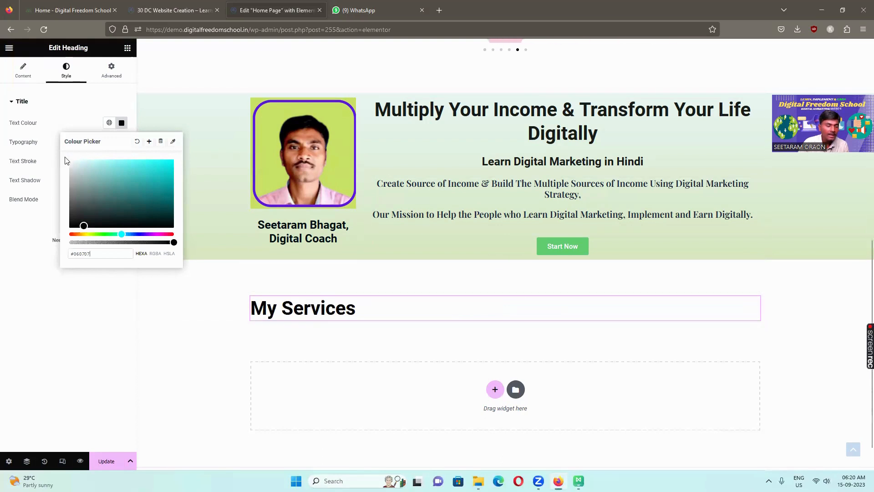
{"action": "left_click", "coordinate": [24, 76]}
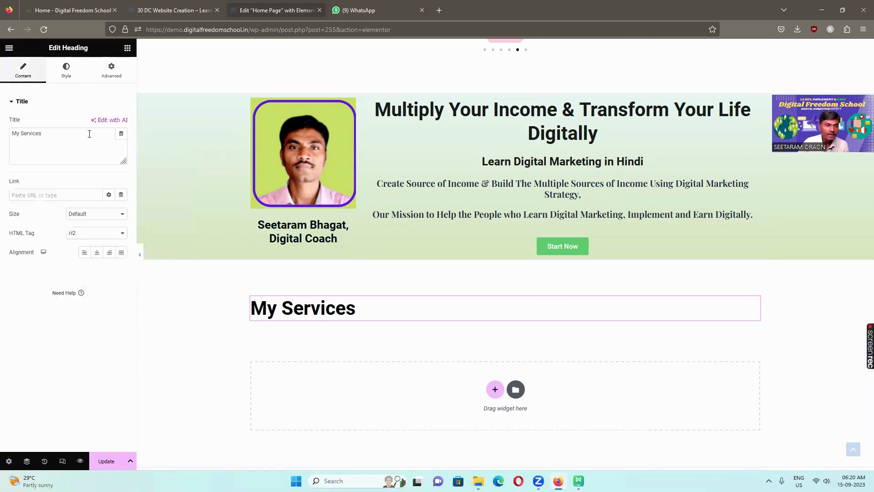
Centre-align the My Services heading and keep its HTML tag at H2
{"action": "left_click", "coordinate": [99, 253]}
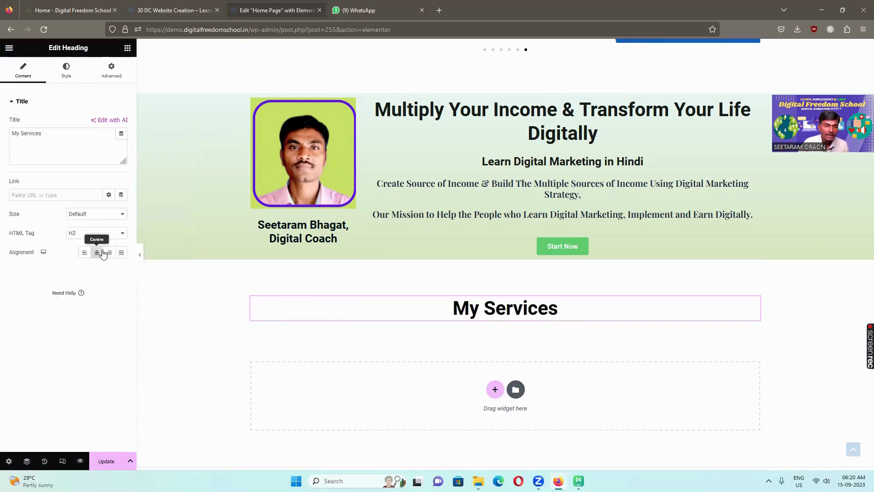
{"action": "left_click", "coordinate": [86, 232]}
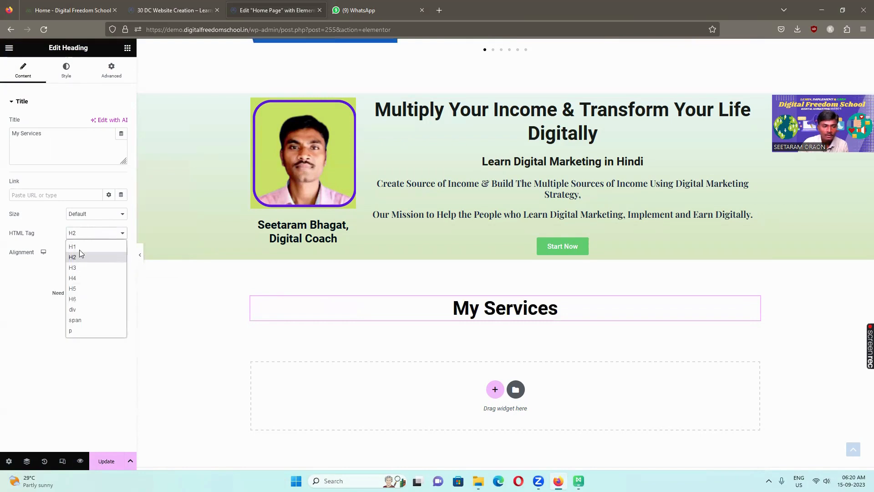
{"action": "left_click", "coordinate": [78, 256]}
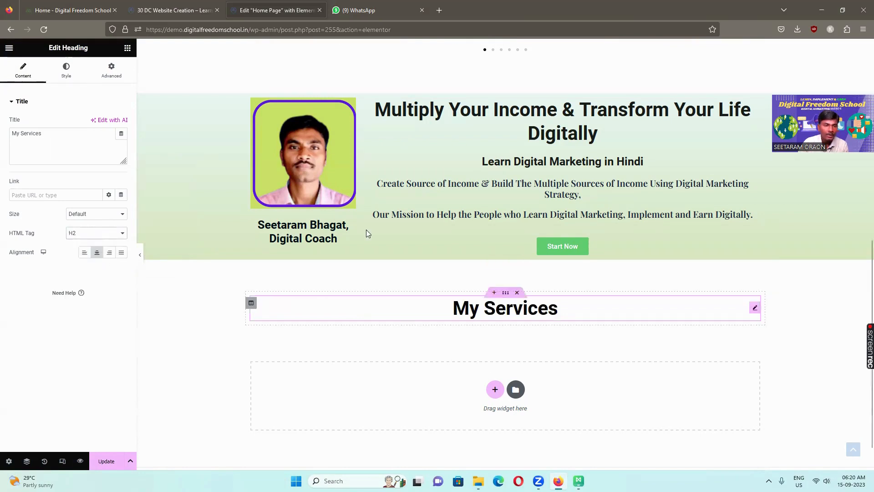
Check the services layout on the reference homepage and place a two-column Inner Section below the My Services heading
{"action": "left_click", "coordinate": [90, 14]}
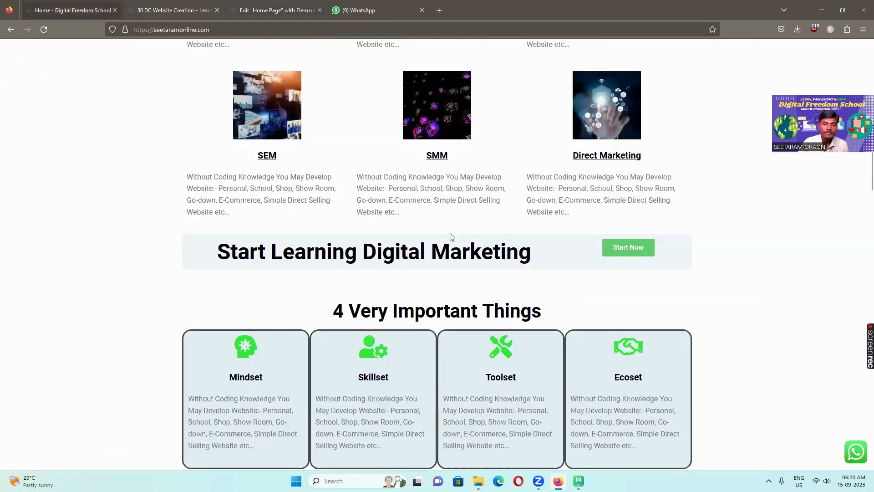
{"action": "scroll", "coordinate": [298, 187], "scroll_direction": "up", "scroll_amount": 4}
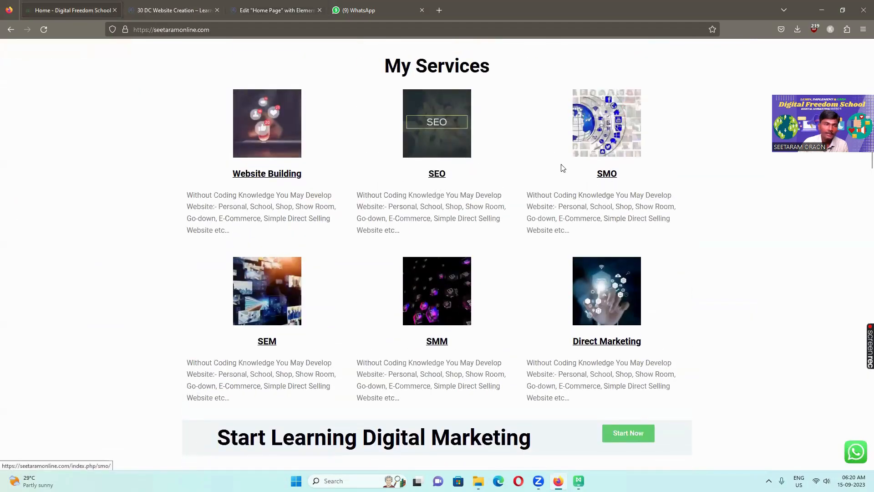
{"action": "left_click", "coordinate": [278, 11]}
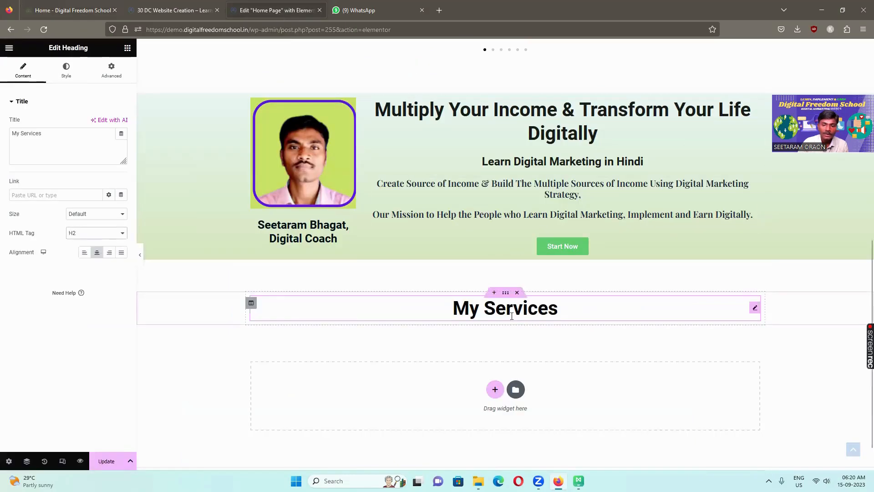
{"action": "scroll", "coordinate": [462, 299], "scroll_direction": "down", "scroll_amount": 1}
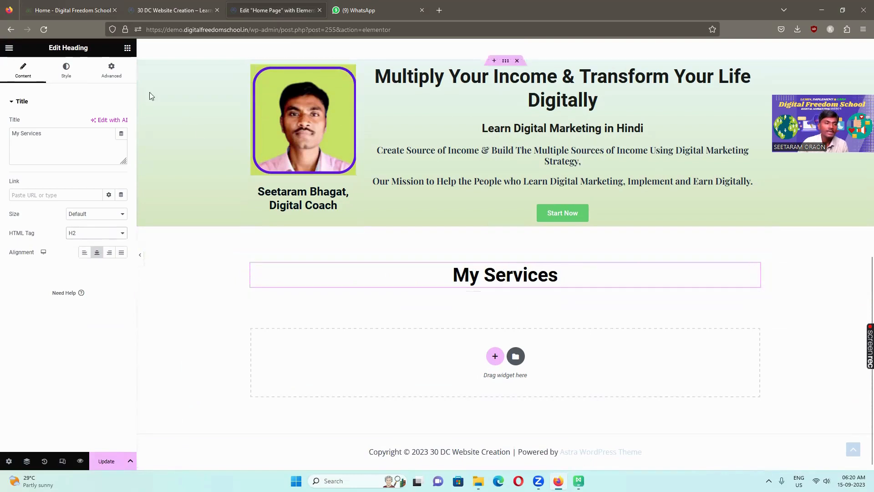
{"action": "left_click", "coordinate": [128, 48]}
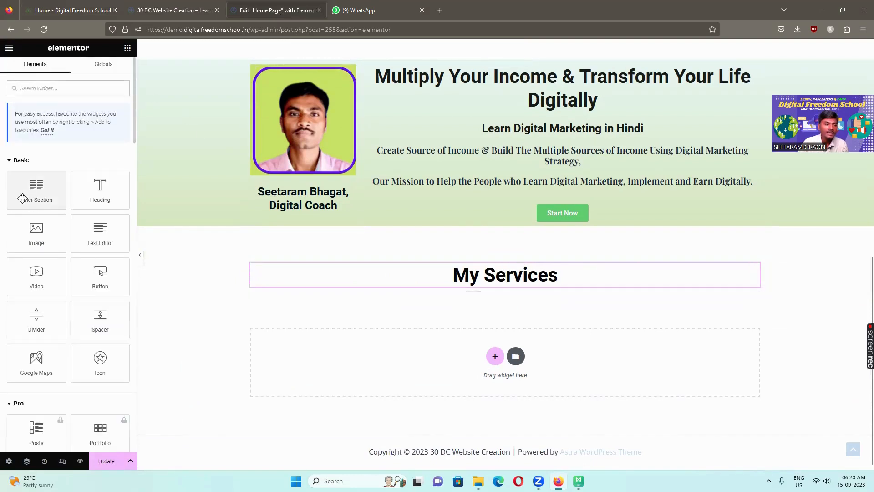
{"action": "left_click_drag", "start_coordinate": [35, 184], "coordinate": [485, 283]}
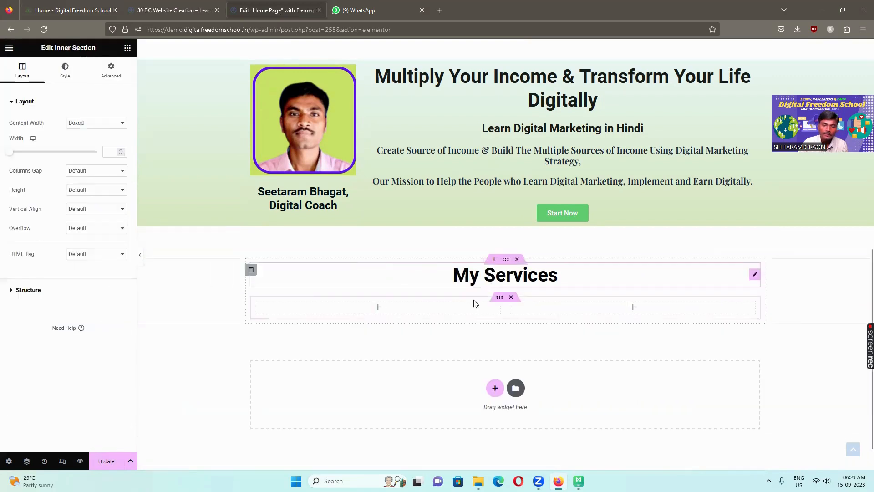
{"action": "left_click", "coordinate": [508, 263]}
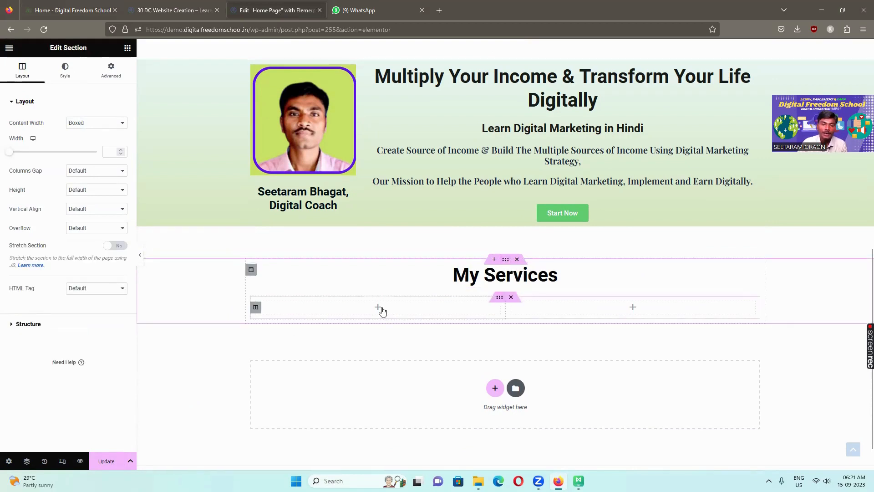
Fill the inner section's first column with an Icon widget, a Heading widget and a Text Editor widget, stacked in that order
{"action": "left_click", "coordinate": [379, 307]}
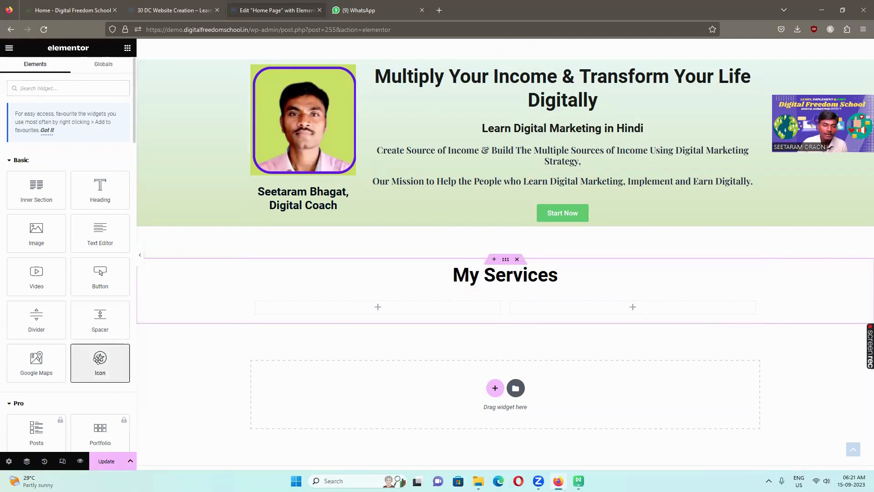
{"action": "left_click_drag", "start_coordinate": [100, 358], "coordinate": [367, 307]}
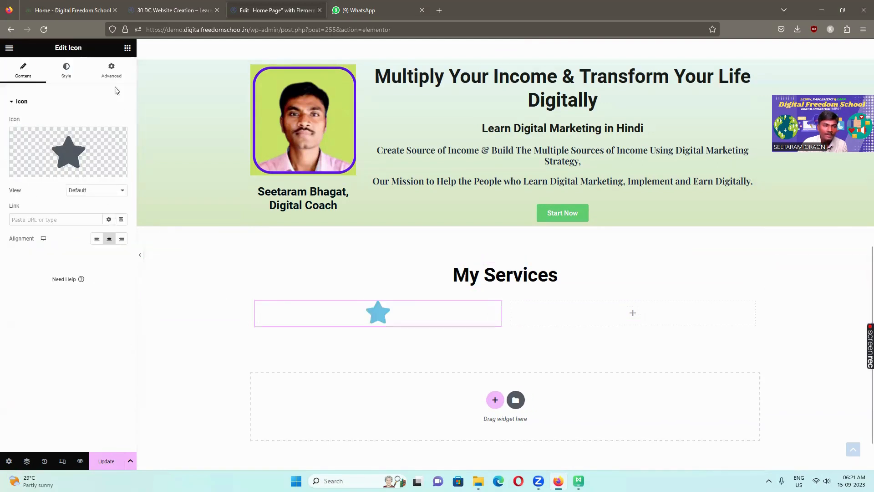
{"action": "left_click", "coordinate": [127, 48]}
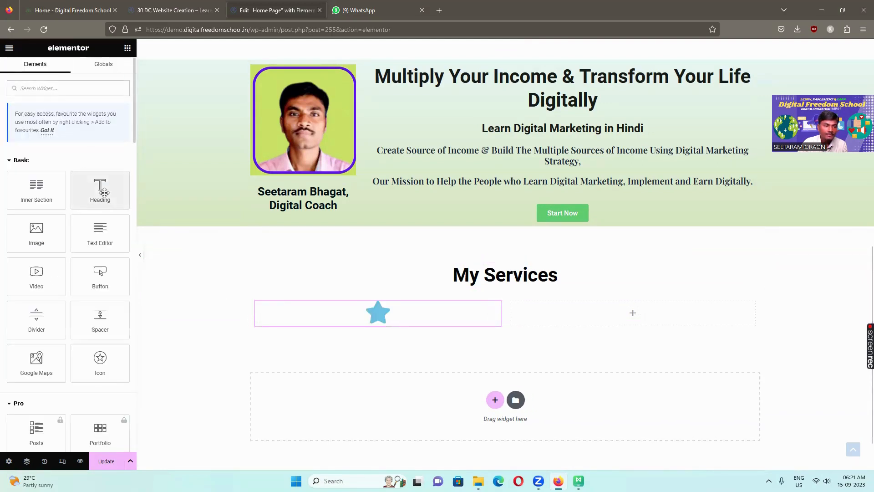
{"action": "left_click_drag", "start_coordinate": [104, 193], "coordinate": [381, 322]}
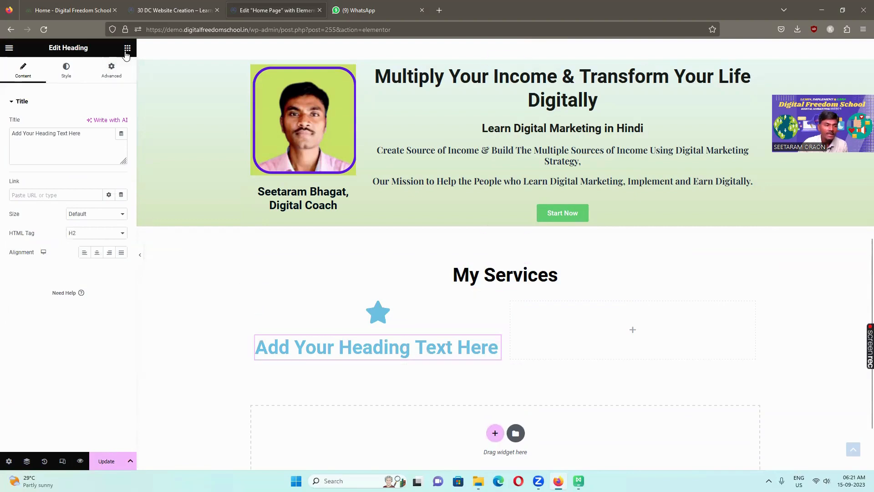
{"action": "left_click", "coordinate": [127, 48]}
{"action": "left_click_drag", "start_coordinate": [100, 234], "coordinate": [376, 364]}
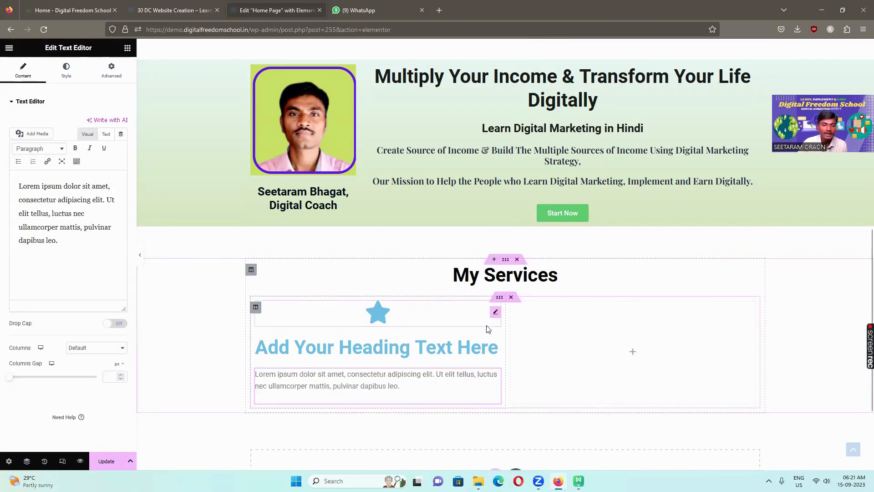
Replace the star in the first column's Icon widget with the Globe icon from the icon library
{"action": "left_click", "coordinate": [495, 313]}
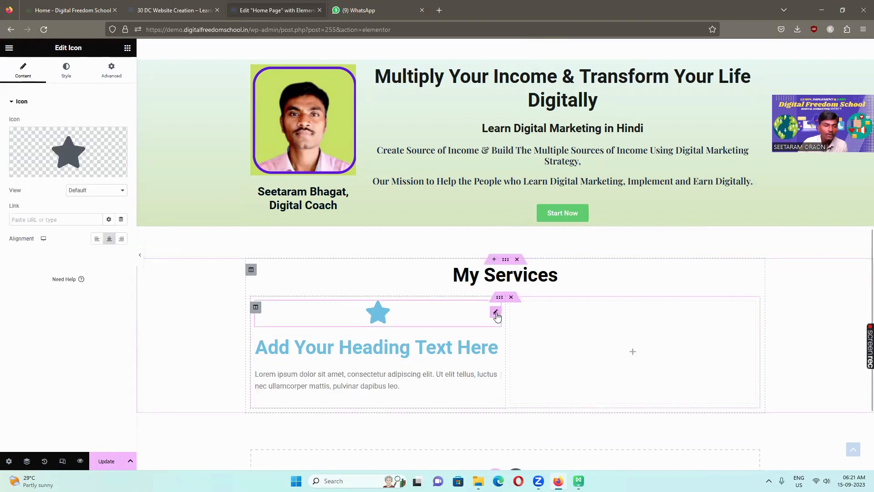
{"action": "mouse_move", "coordinate": [67, 150]}
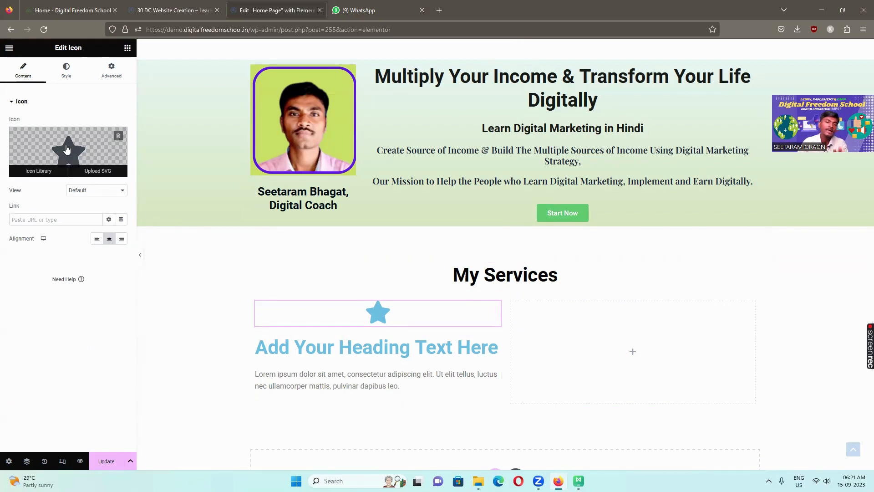
{"action": "left_click", "coordinate": [67, 150]}
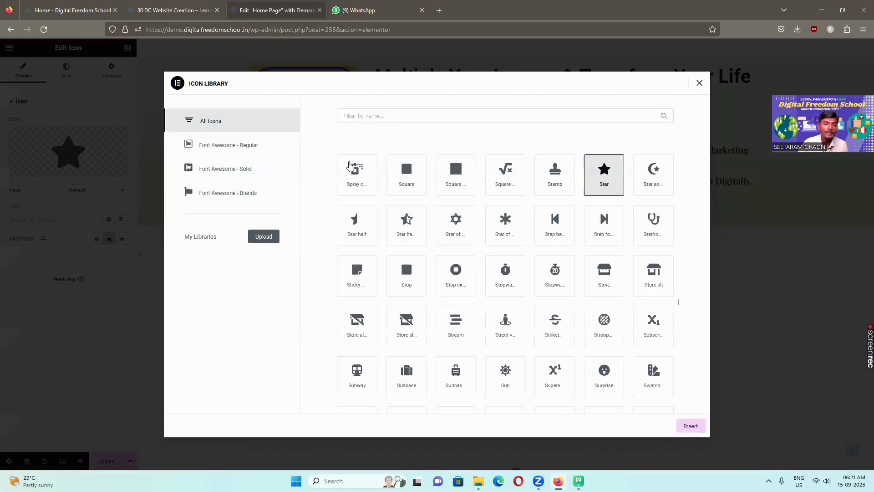
{"action": "left_click", "coordinate": [383, 117]}
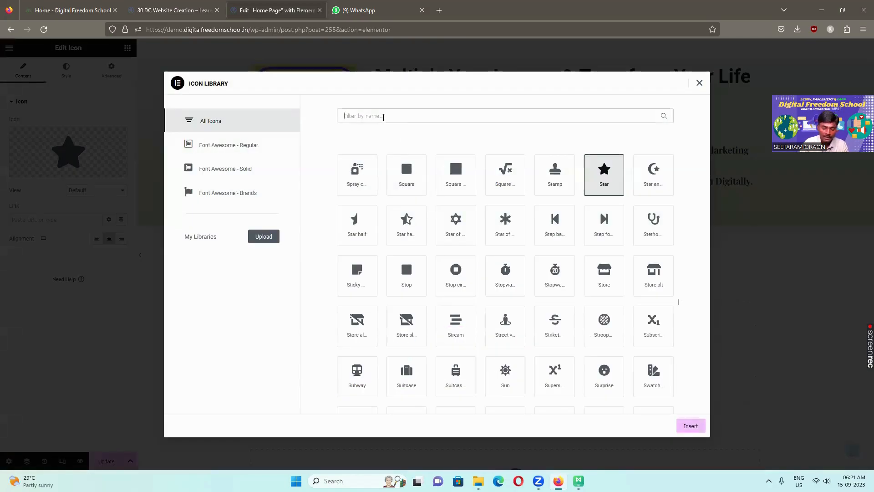
{"action": "type", "text": "g"}
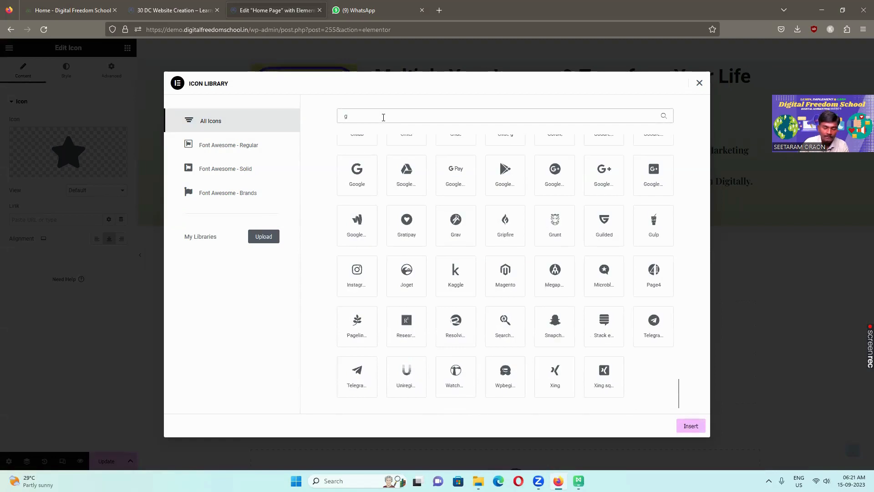
{"action": "type", "text": "lob"}
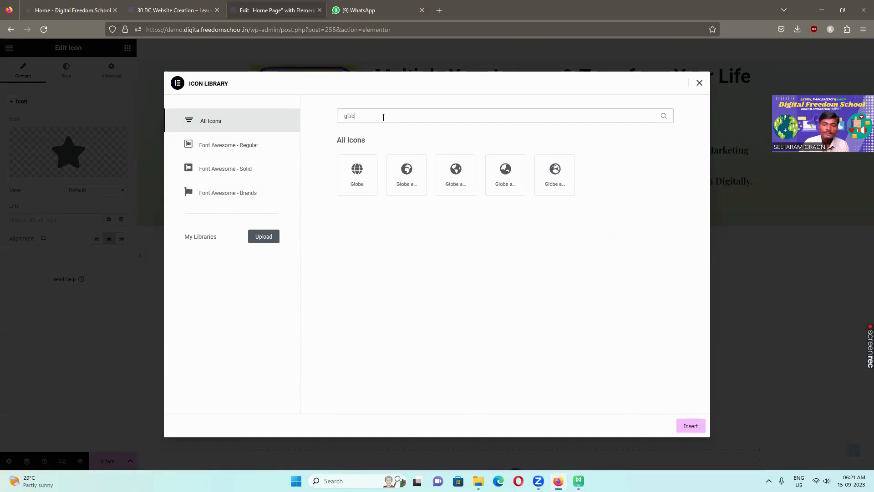
{"action": "left_click", "coordinate": [357, 185]}
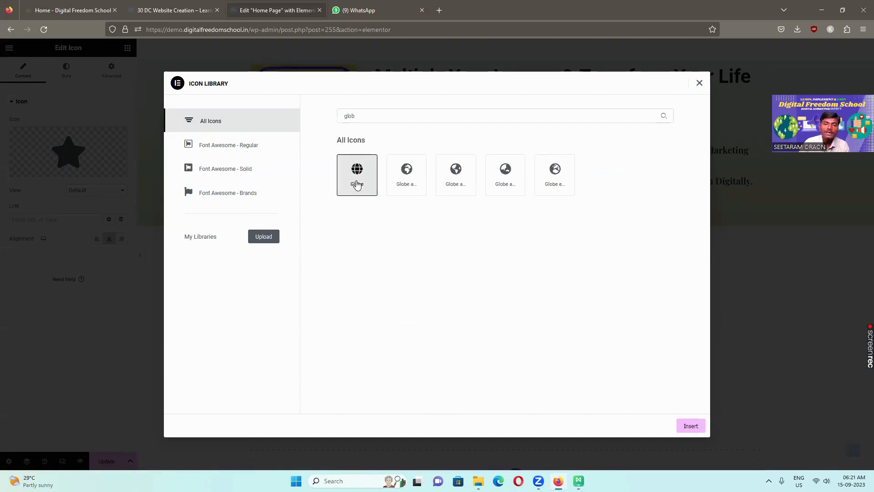
{"action": "left_click", "coordinate": [691, 426]}
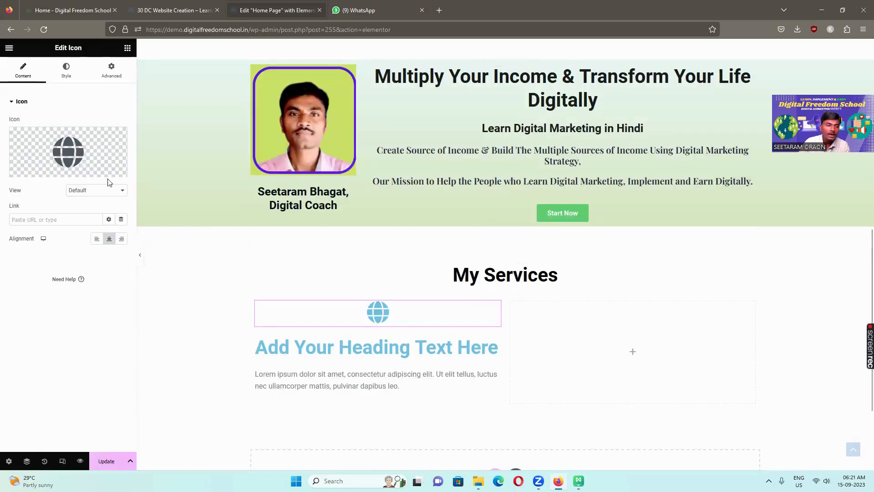
Set the globe icon's normal primary colour to blue (#141FF7)
{"action": "mouse_move", "coordinate": [101, 168]}
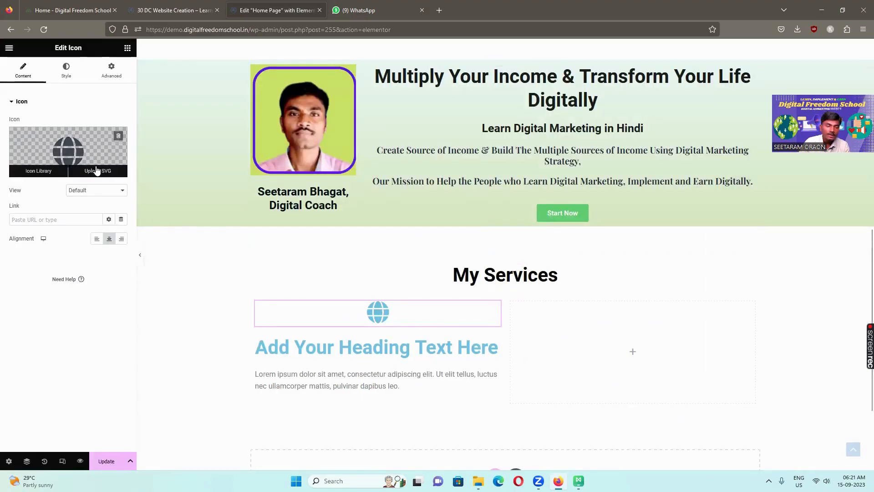
{"action": "left_click", "coordinate": [67, 74]}
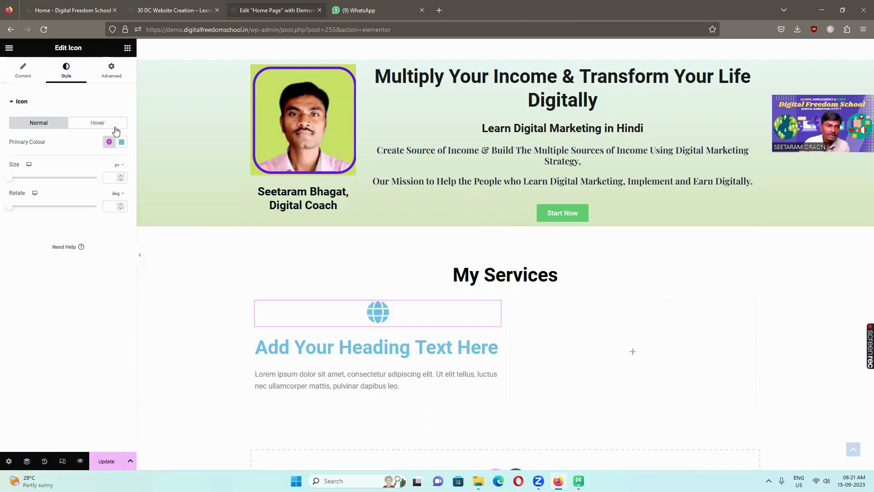
{"action": "left_click", "coordinate": [121, 142]}
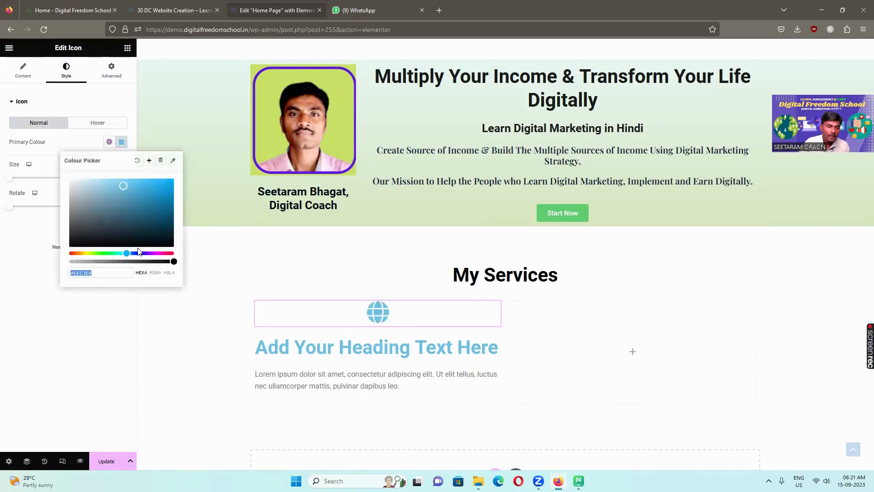
{"action": "left_click", "coordinate": [135, 253]}
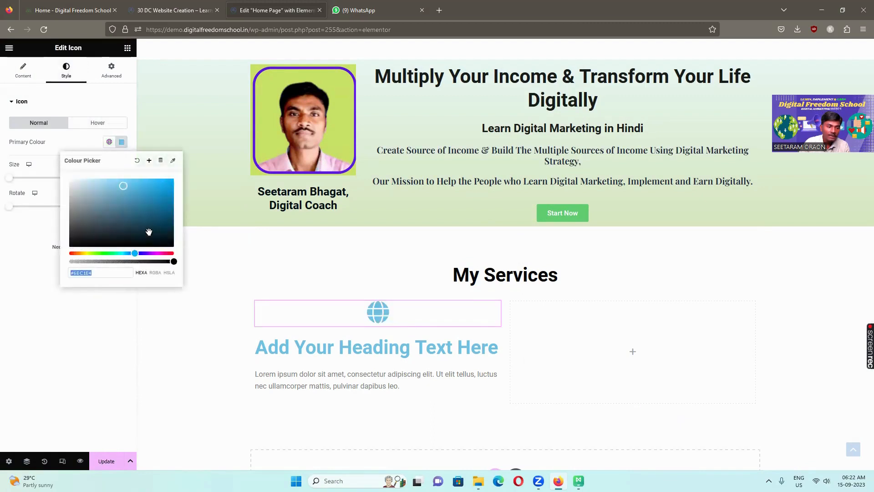
{"action": "left_click", "coordinate": [138, 253]}
{"action": "left_click", "coordinate": [165, 182]}
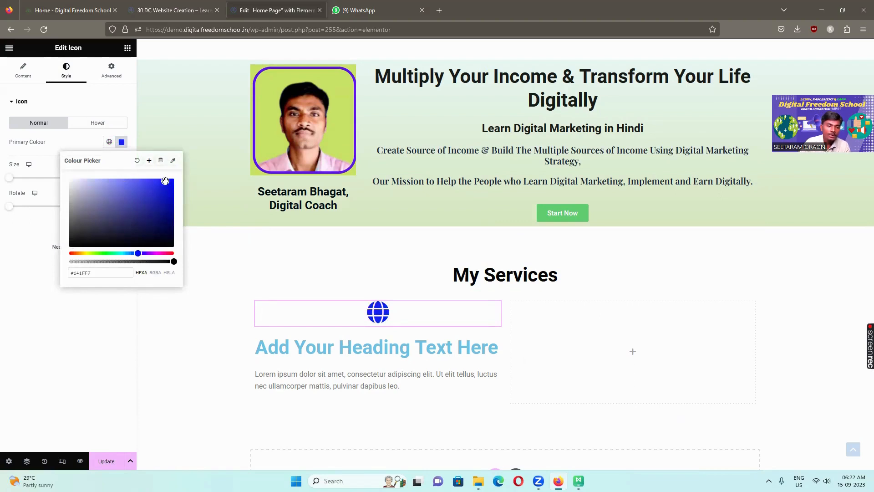
{"action": "left_click", "coordinate": [84, 143]}
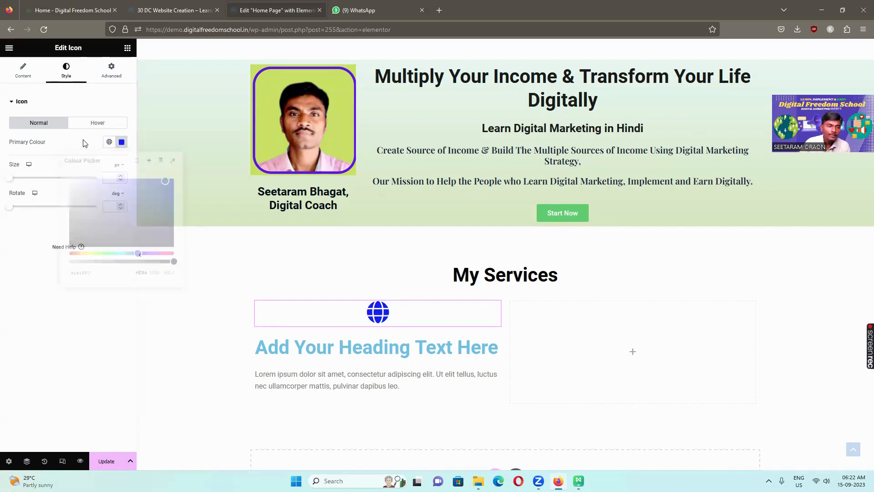
Set the globe icon's hover primary colour to bright green and compare the normal and hover settings
{"action": "left_click", "coordinate": [108, 126]}
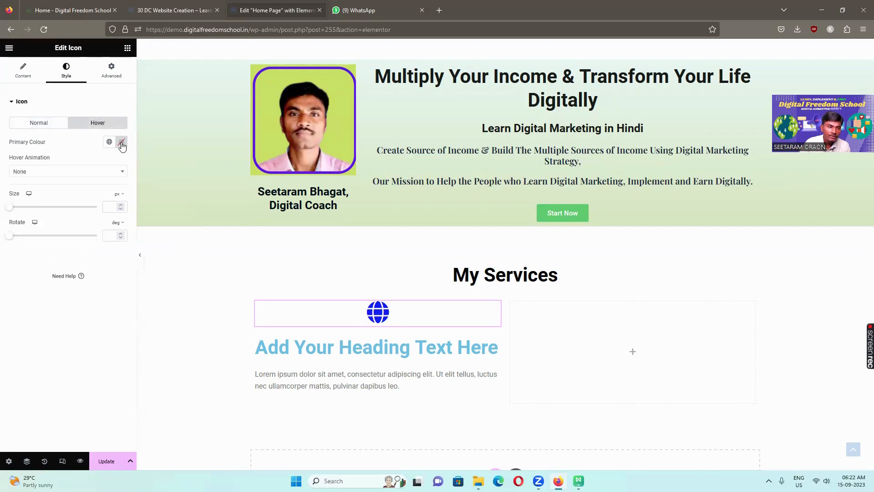
{"action": "left_click", "coordinate": [122, 144]}
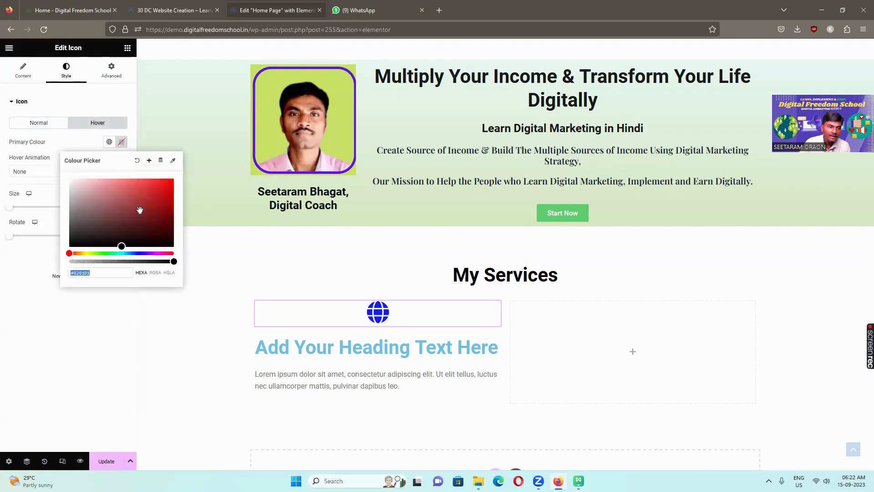
{"action": "left_click", "coordinate": [105, 252]}
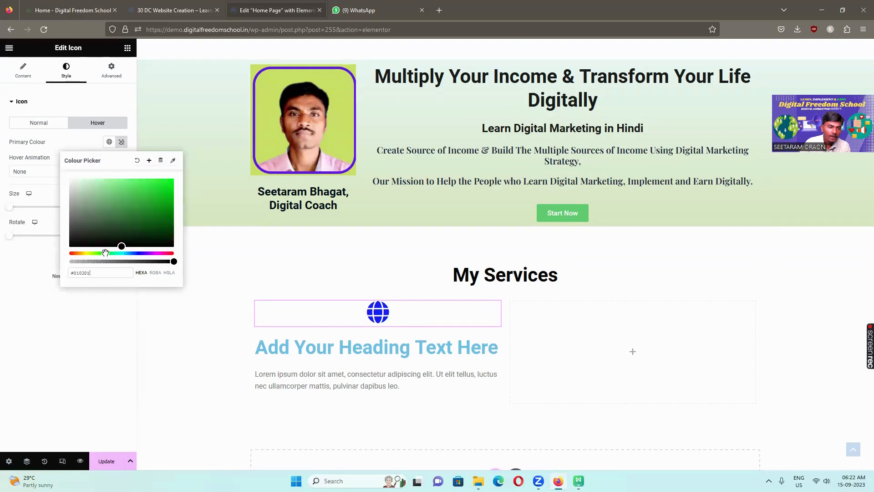
{"action": "left_click", "coordinate": [158, 187]}
{"action": "left_click", "coordinate": [76, 147]}
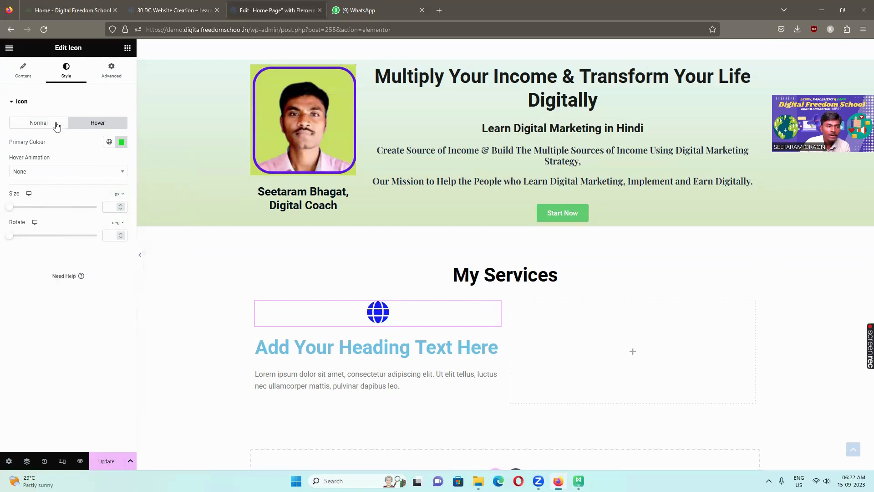
{"action": "left_click", "coordinate": [41, 123]}
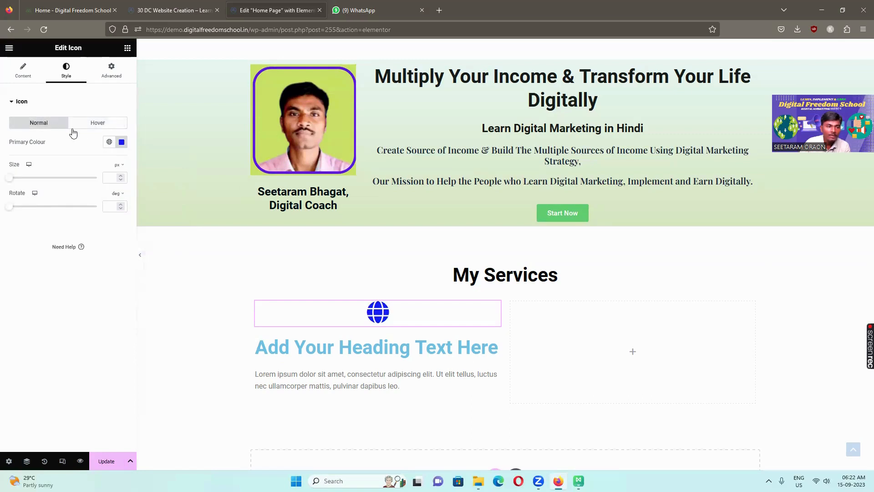
{"action": "left_click", "coordinate": [97, 124]}
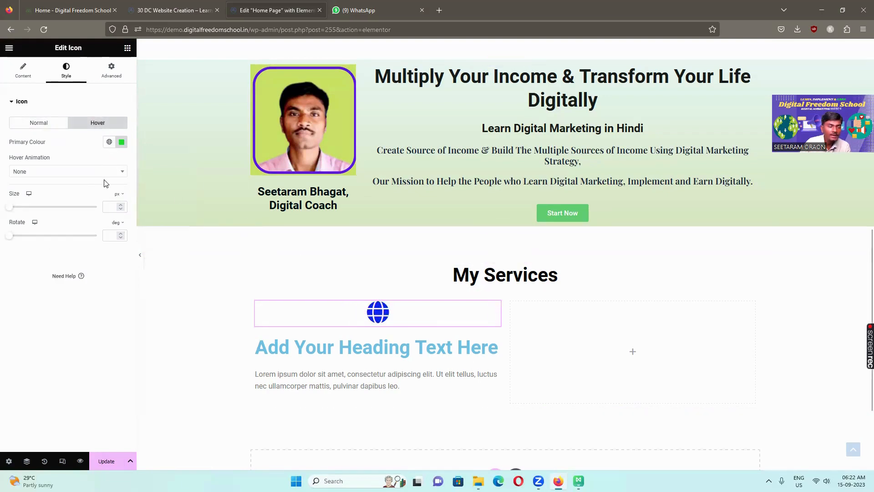
Set the globe icon's padding to -1 px on all four linked sides
{"action": "left_click", "coordinate": [112, 72]}
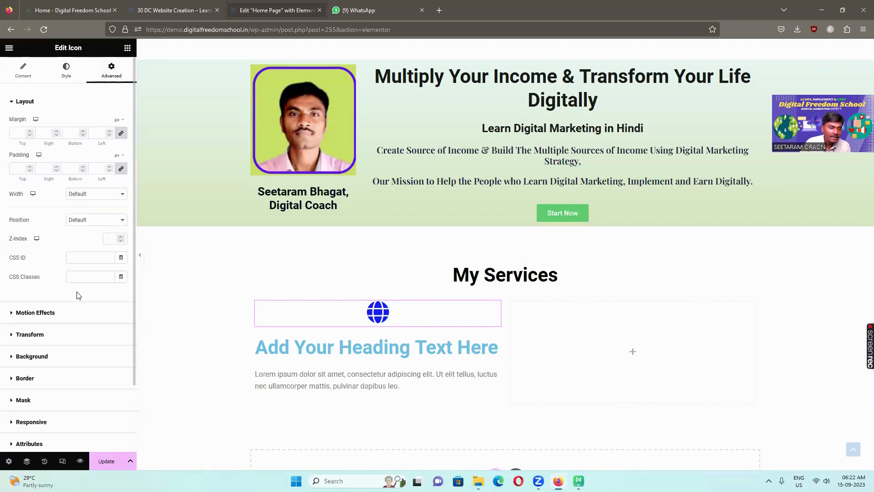
{"action": "scroll", "coordinate": [70, 327], "scroll_direction": "down", "scroll_amount": 2}
{"action": "scroll", "coordinate": [70, 334], "scroll_direction": "up", "scroll_amount": 2}
{"action": "left_click", "coordinate": [29, 167]}
{"action": "left_click", "coordinate": [30, 167]}
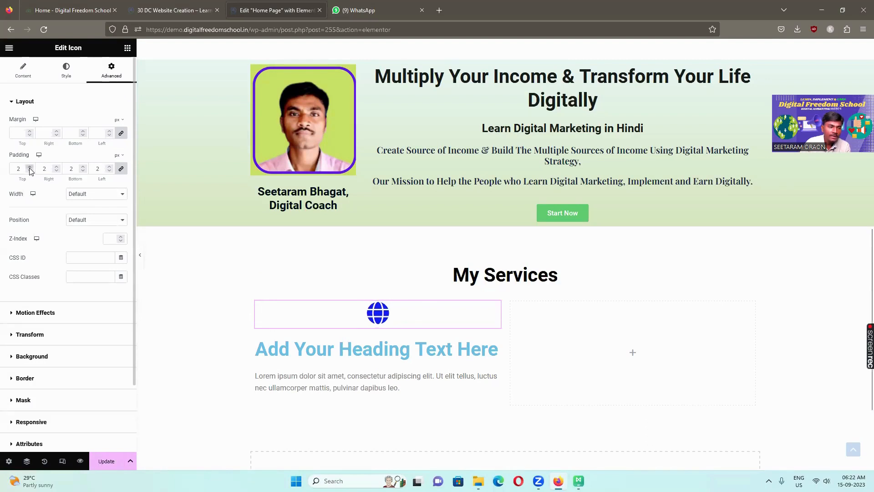
{"action": "left_click", "coordinate": [30, 167]}
{"action": "left_click", "coordinate": [29, 167]}
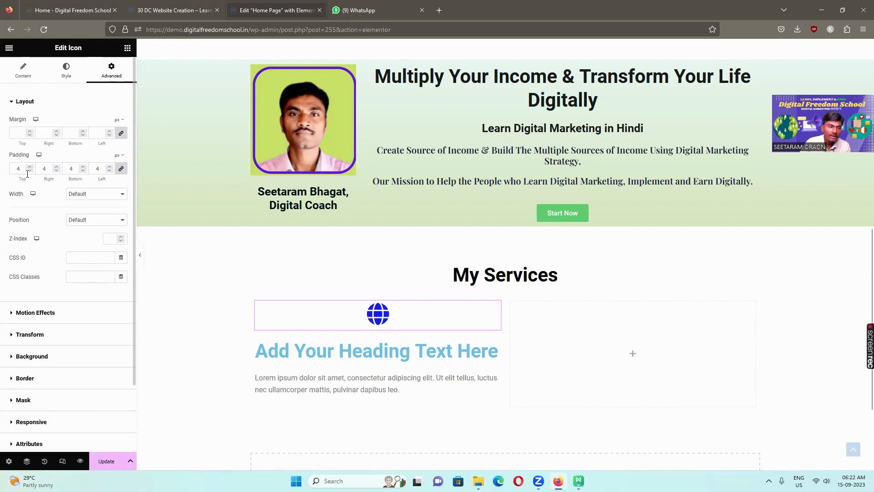
{"action": "left_click", "coordinate": [30, 172]}
{"action": "left_click", "coordinate": [29, 172]}
{"action": "left_click", "coordinate": [29, 172]}
{"action": "left_click", "coordinate": [29, 172]}
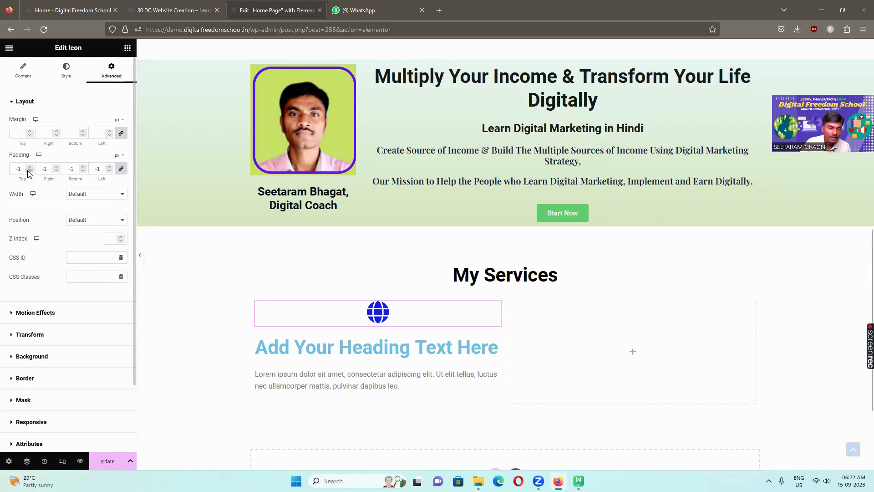
Set the globe icon's margin to -5 px on all four linked sides
{"action": "left_click", "coordinate": [29, 136]}
{"action": "left_click", "coordinate": [29, 136]}
{"action": "left_click", "coordinate": [29, 136]}
{"action": "left_click", "coordinate": [29, 136]}
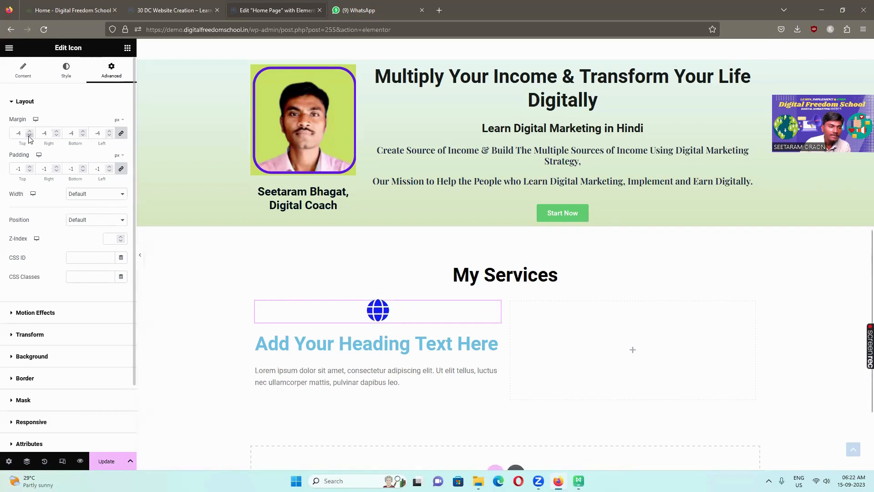
{"action": "left_click", "coordinate": [29, 135]}
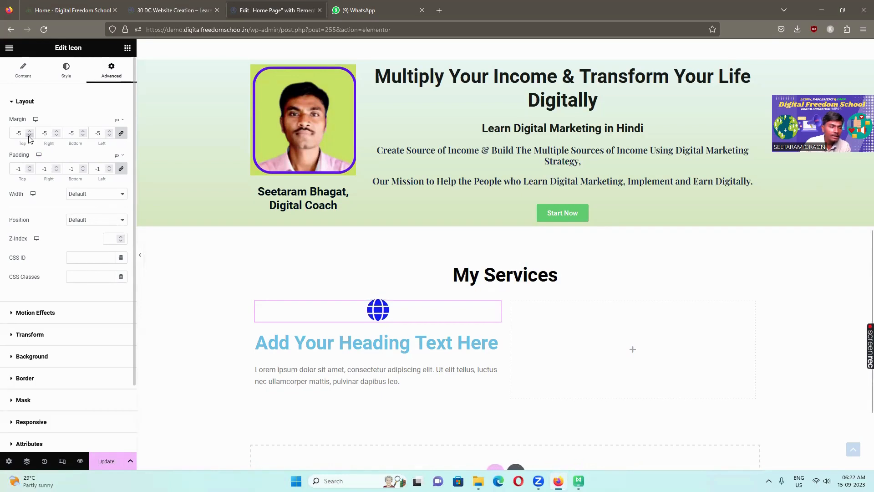
{"action": "scroll", "coordinate": [54, 305], "scroll_direction": "down", "scroll_amount": 2}
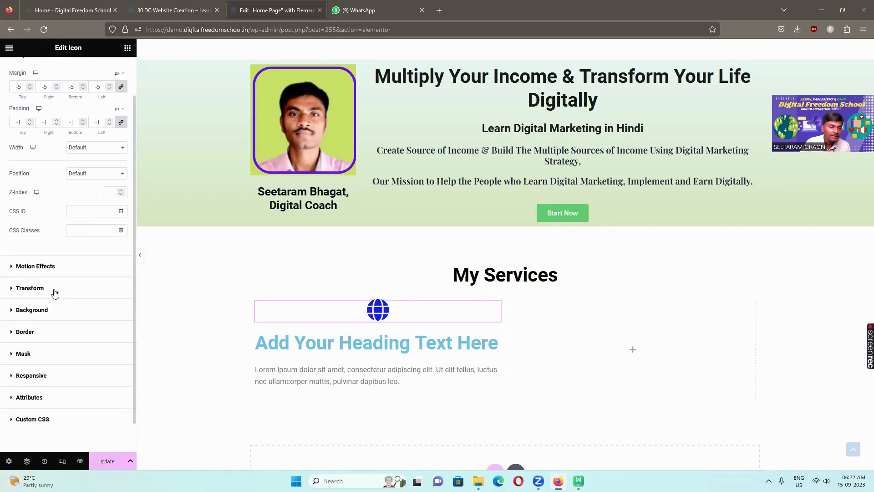
{"action": "scroll", "coordinate": [56, 397], "scroll_direction": "down", "scroll_amount": 1}
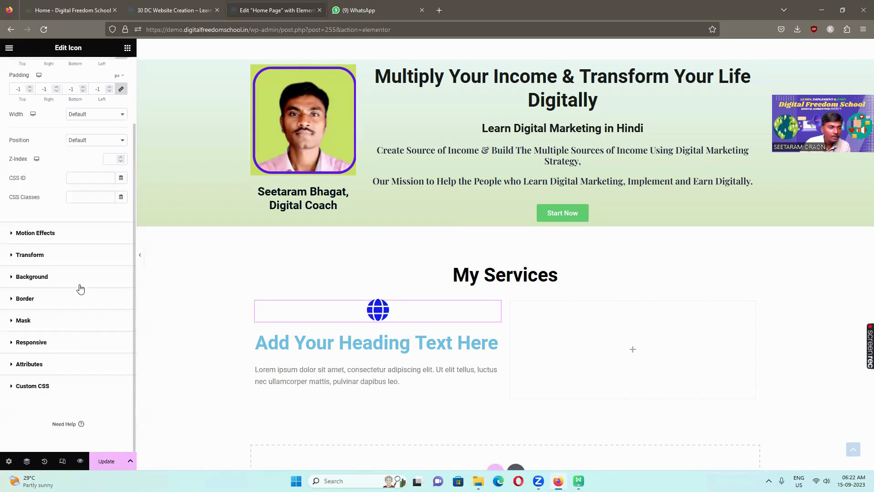
{"action": "scroll", "coordinate": [78, 286], "scroll_direction": "up", "scroll_amount": 2}
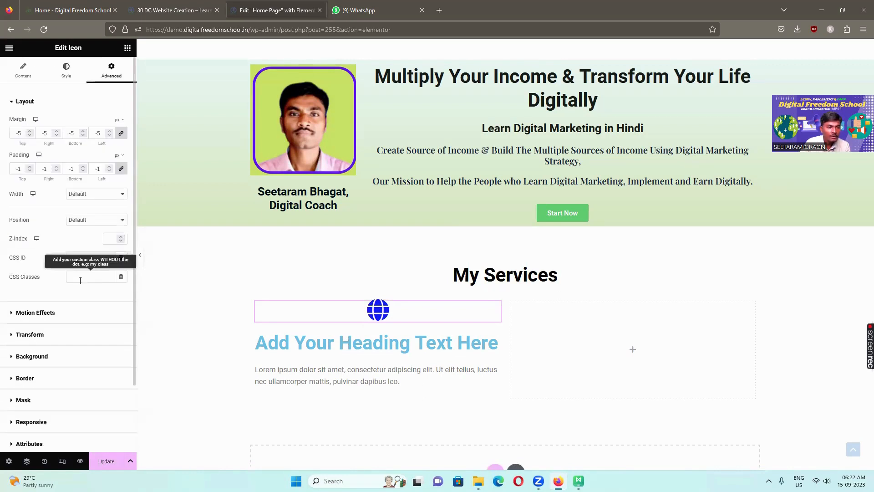
{"action": "left_click", "coordinate": [23, 73]}
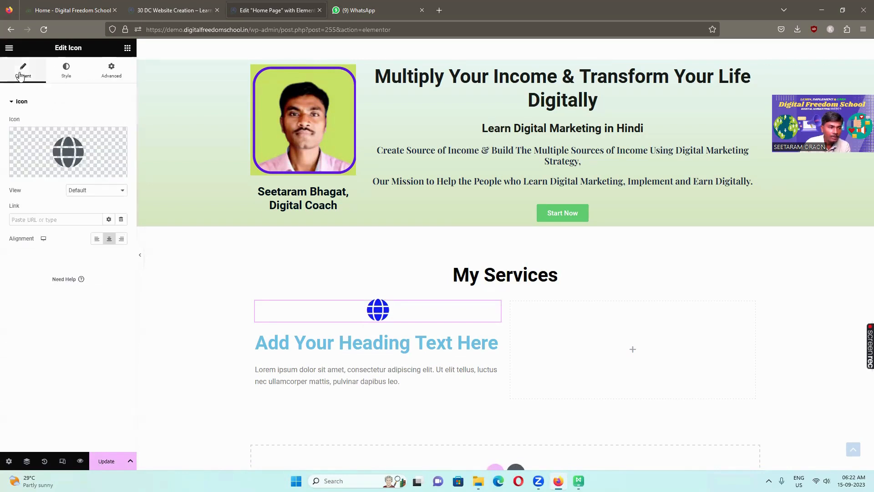
{"action": "left_click", "coordinate": [96, 191]}
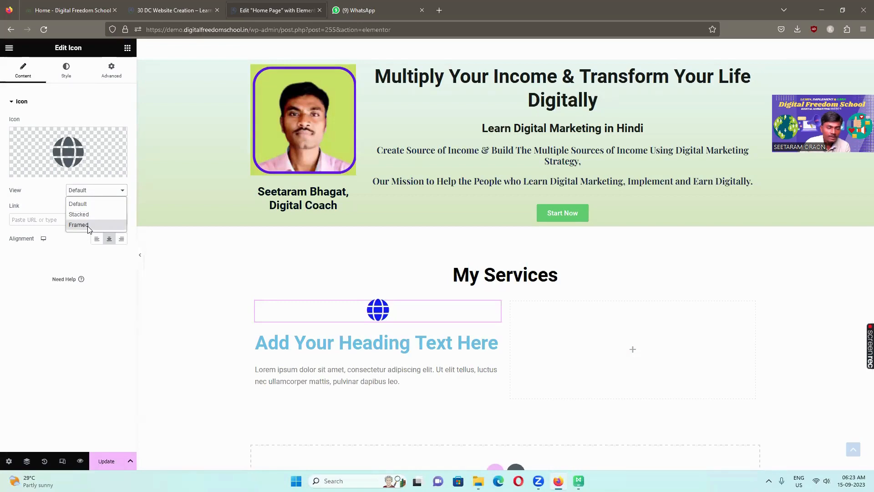
{"action": "left_click", "coordinate": [54, 189]}
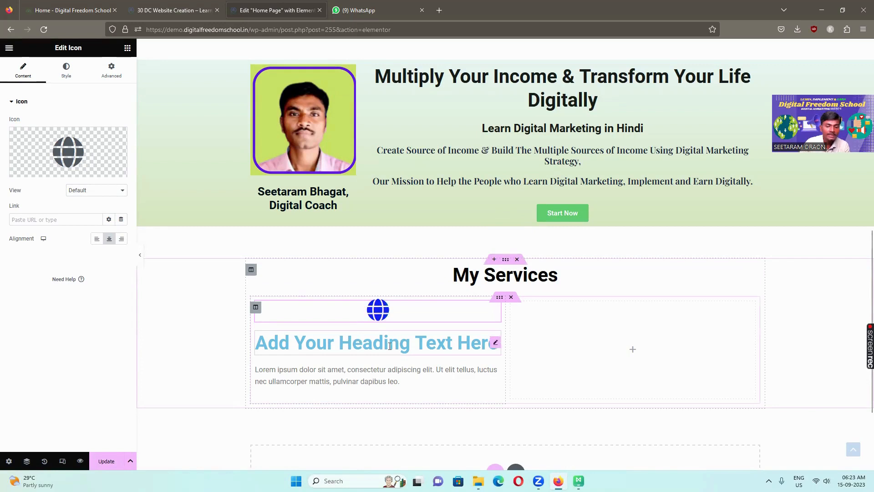
Replace the placeholder title of the first column's Heading widget with "Website Creation"
{"action": "left_click", "coordinate": [494, 343]}
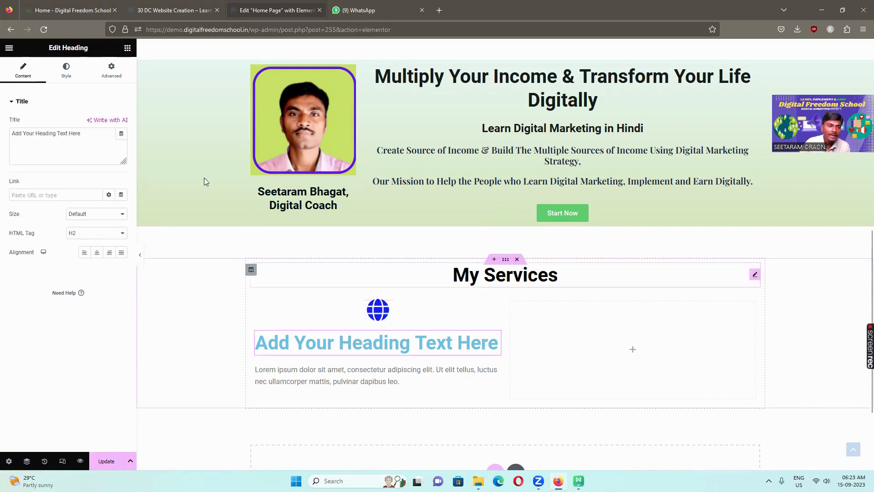
{"action": "left_click_drag", "start_coordinate": [90, 136], "coordinate": [4, 135]}
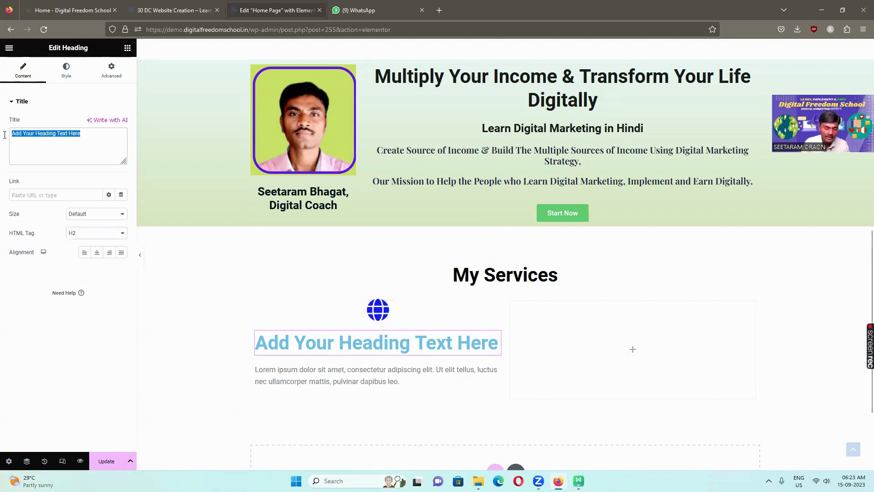
{"action": "type", "text": "Website"}
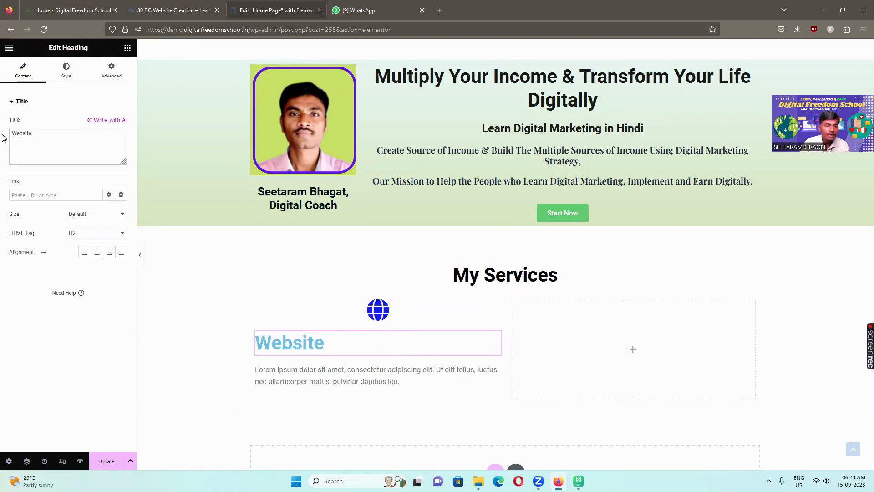
{"action": "type", "text": " Creation"}
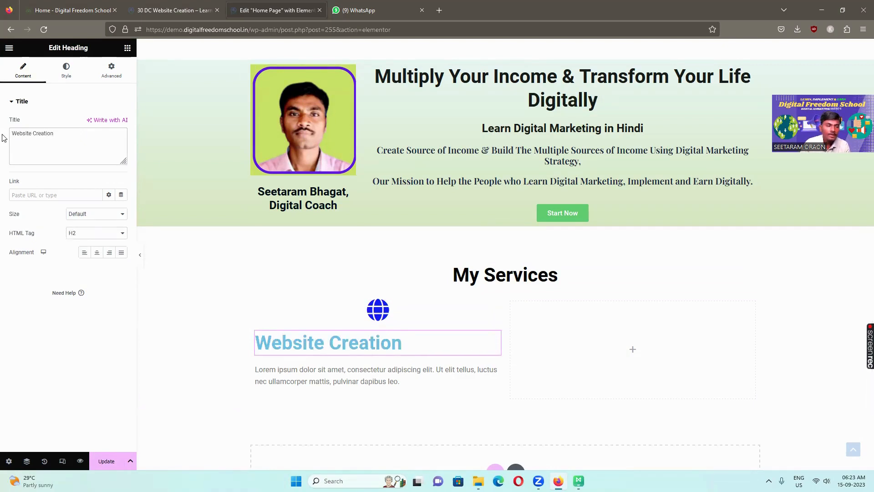
Centre the Website Creation heading and set its HTML tag to H4
{"action": "left_click", "coordinate": [98, 255]}
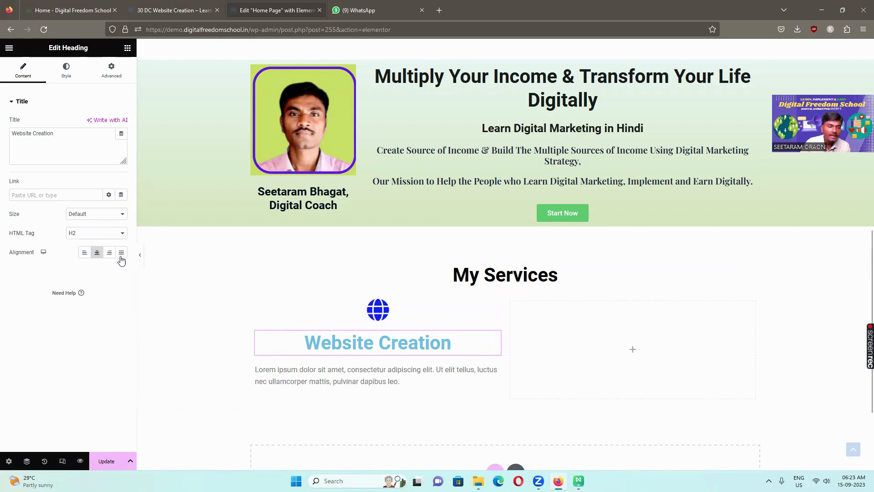
{"action": "left_click", "coordinate": [122, 235]}
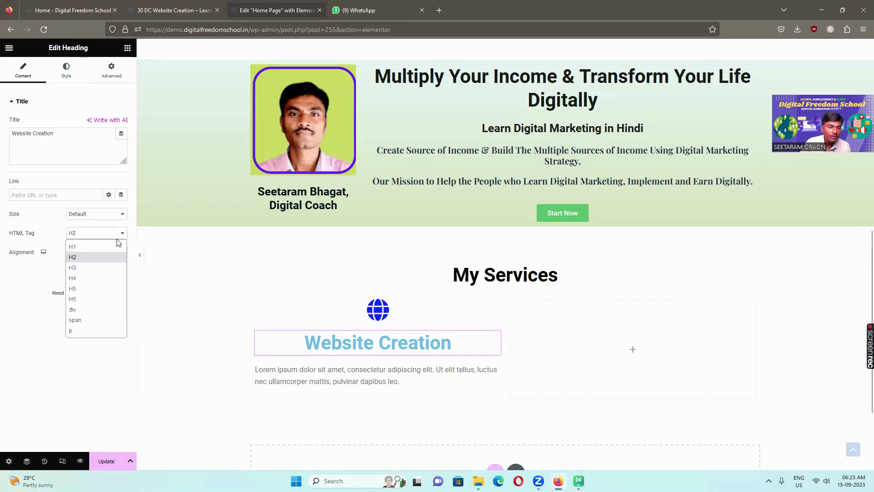
{"action": "left_click", "coordinate": [73, 279]}
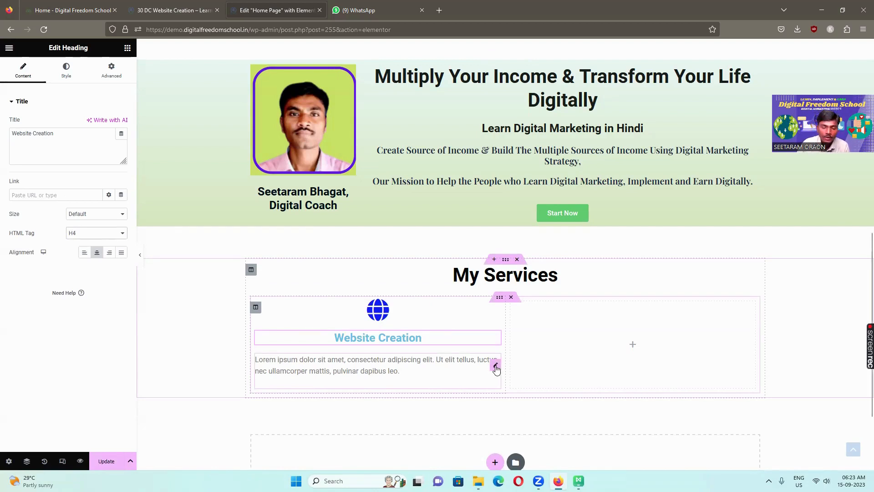
Replace the first column's placeholder text with separate paragraphs reading Most Important, Domain, Hosting and WordPress
{"action": "left_click", "coordinate": [496, 367]}
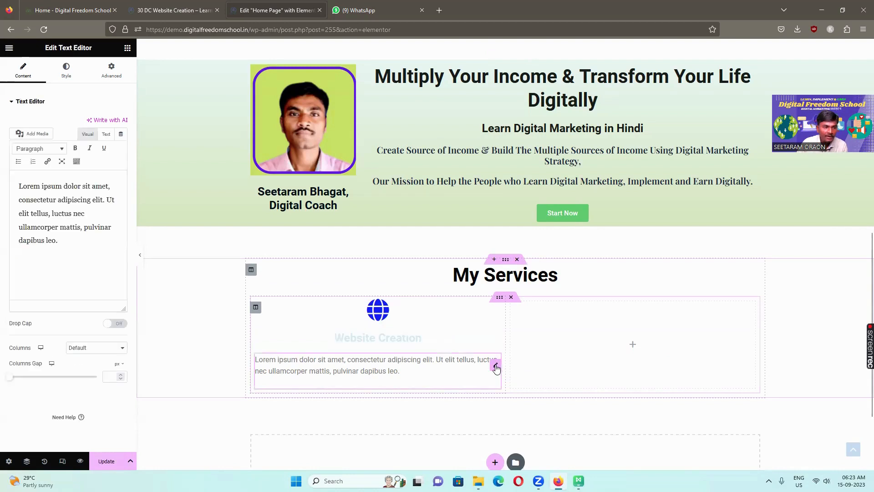
{"action": "left_click_drag", "start_coordinate": [15, 181], "coordinate": [113, 264]}
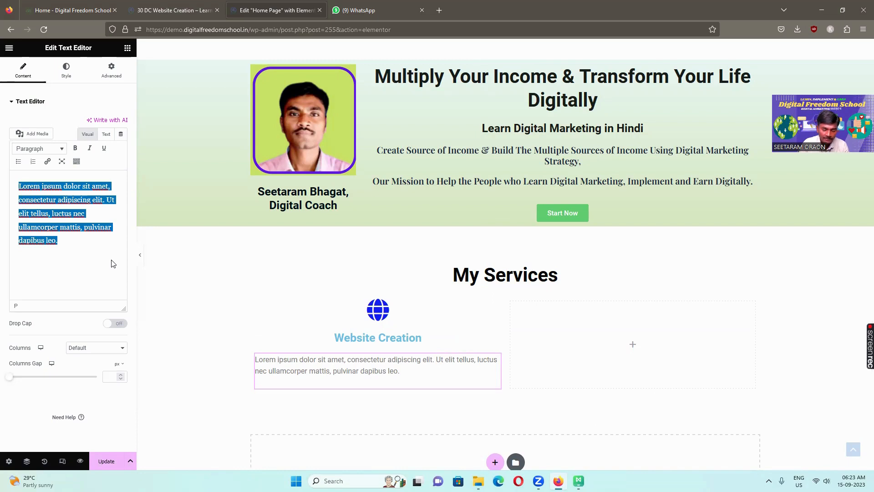
{"action": "type", "text": "Most"}
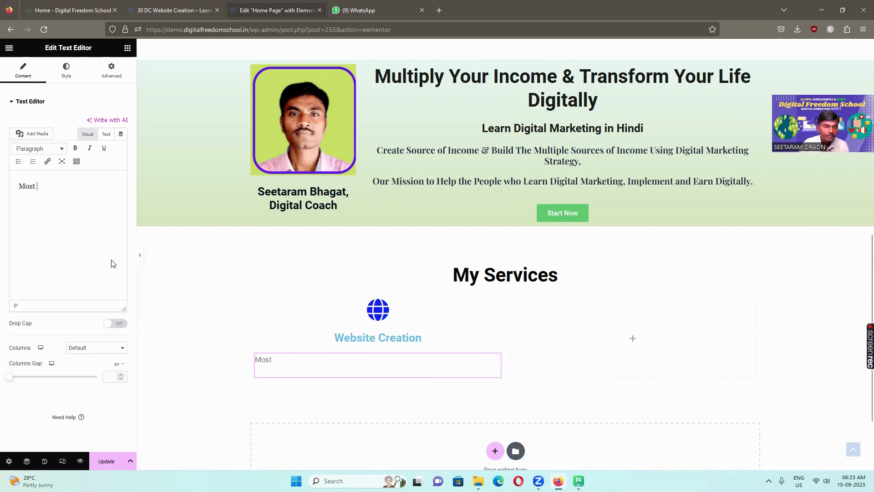
{"action": "type", "text": " Important "}
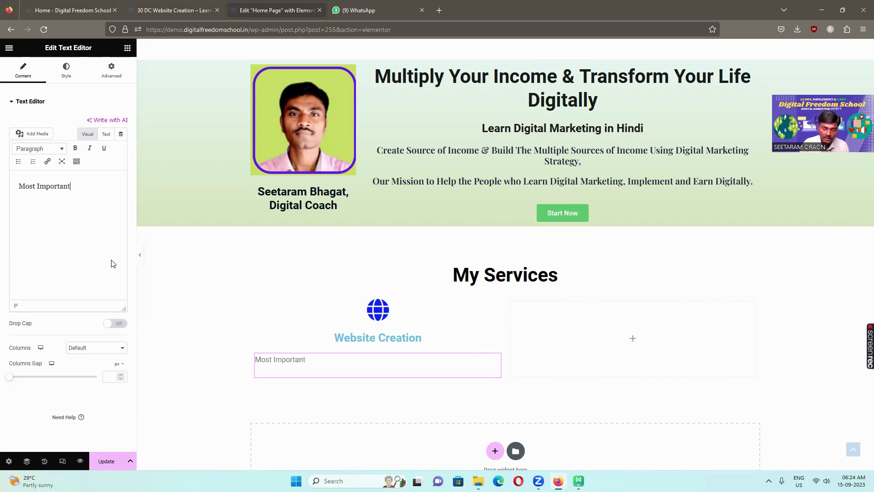
{"action": "type", "text": "Do"}
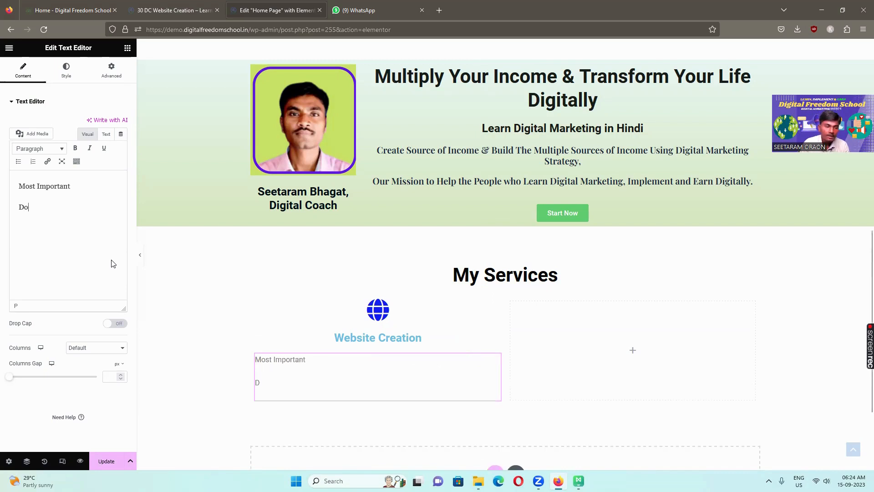
{"action": "type", "text": "main"}
{"action": "key", "text": "Return"}
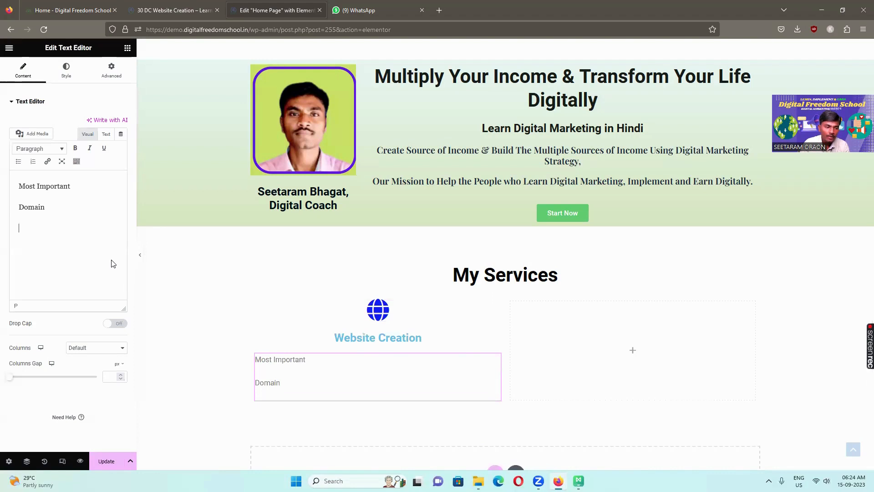
{"action": "type", "text": "Hos"}
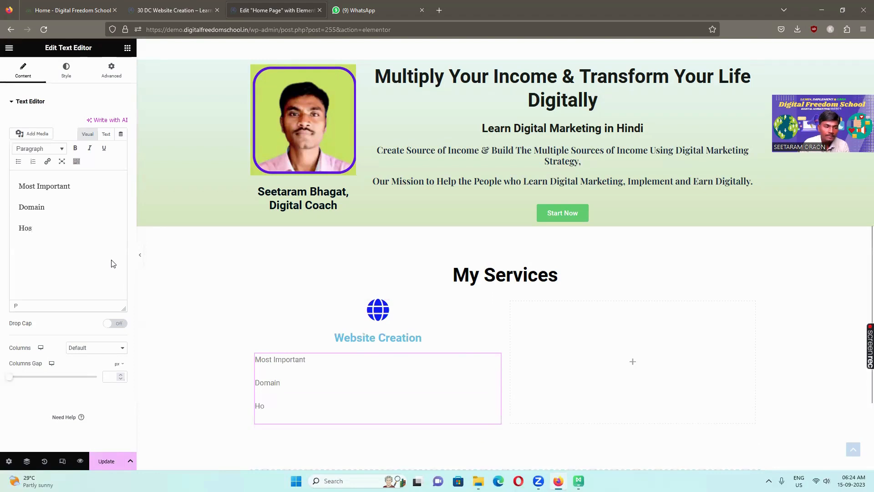
{"action": "type", "text": "ting"}
{"action": "key", "text": "Return"}
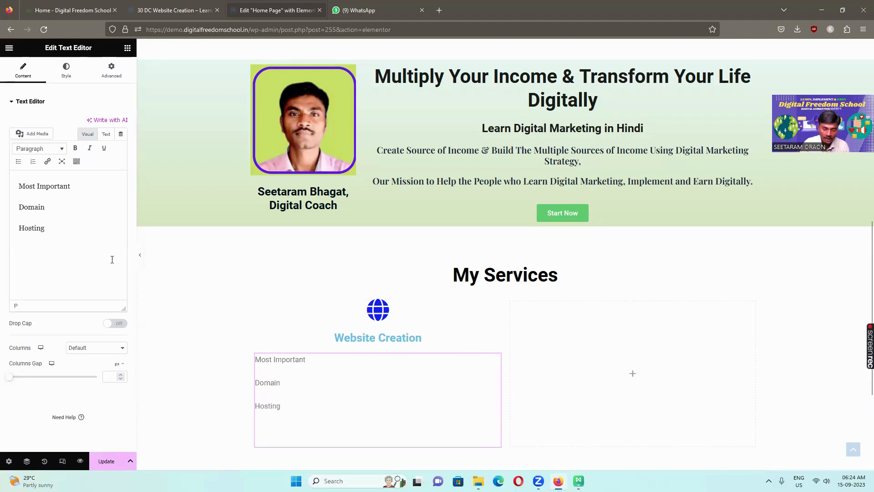
{"action": "type", "text": "Wor"}
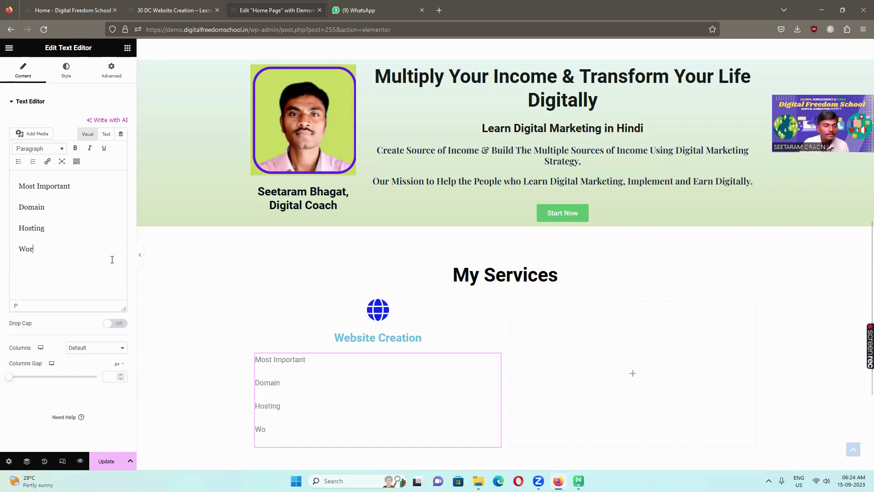
{"action": "type", "text": "dpRe"}
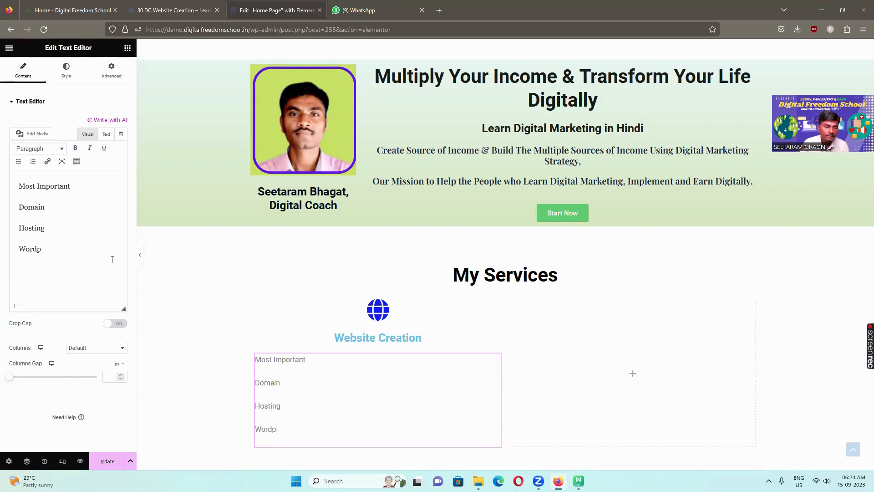
{"action": "type", "text": "Press"}
{"action": "key", "text": "Return"}
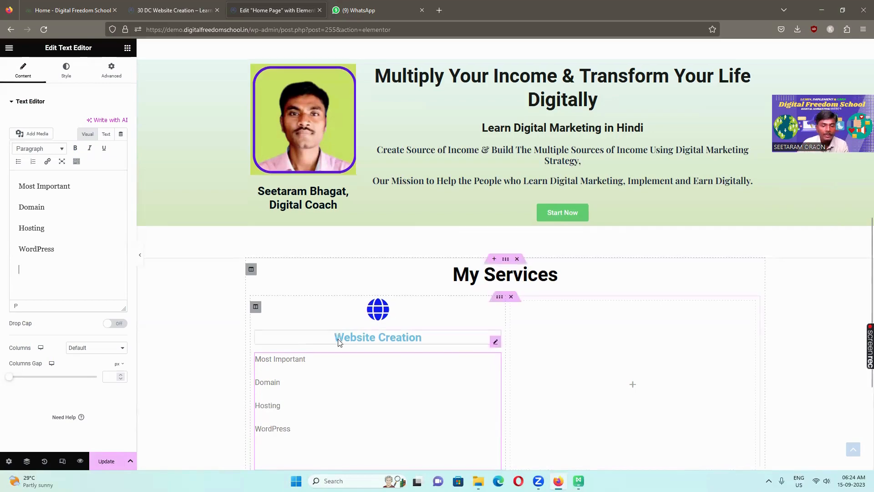
Compare the edited column with the My Services section on the reference site and return to the Elementor editor
{"action": "scroll", "coordinate": [340, 345], "scroll_direction": "down", "scroll_amount": 4}
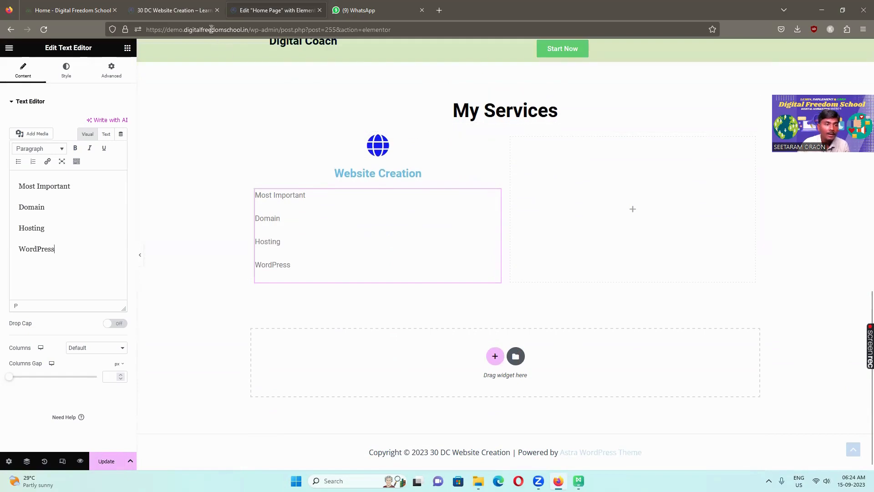
{"action": "left_click", "coordinate": [82, 10]}
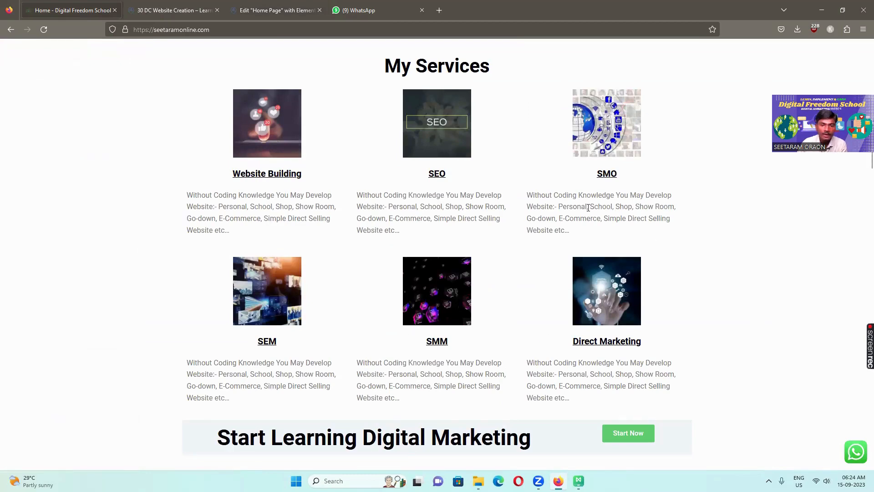
{"action": "scroll", "coordinate": [537, 223], "scroll_direction": "up", "scroll_amount": 2}
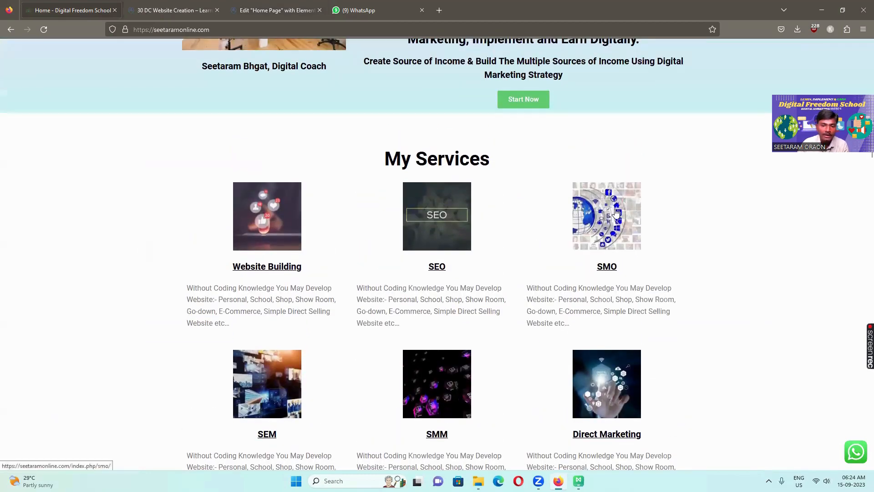
{"action": "scroll", "coordinate": [433, 200], "scroll_direction": "down", "scroll_amount": 1}
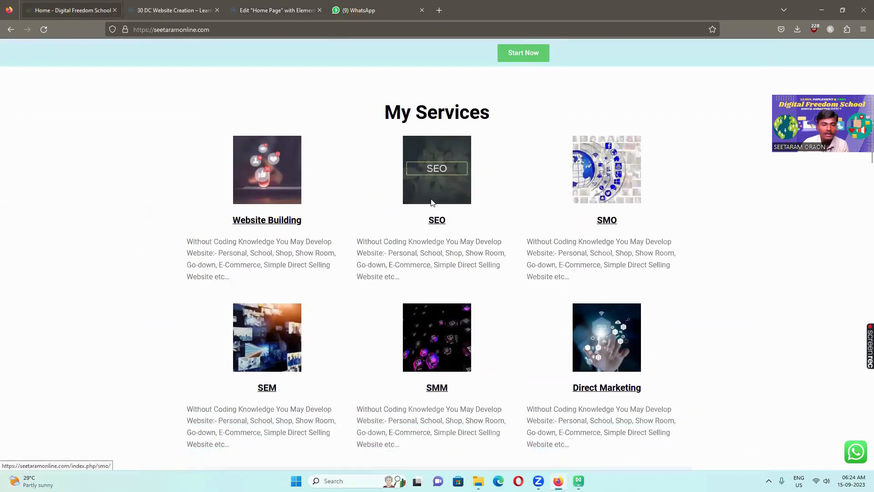
{"action": "left_click", "coordinate": [171, 11]}
{"action": "left_click", "coordinate": [265, 6]}
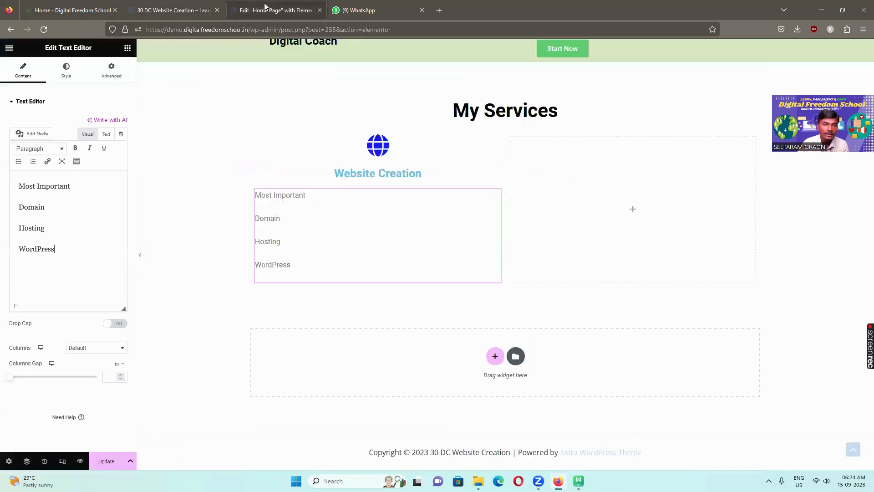
Look over the live demo homepage down to its footer and return to the Elementor editor
{"action": "left_click", "coordinate": [171, 11]}
{"action": "scroll", "coordinate": [436, 270], "scroll_direction": "down", "scroll_amount": 5}
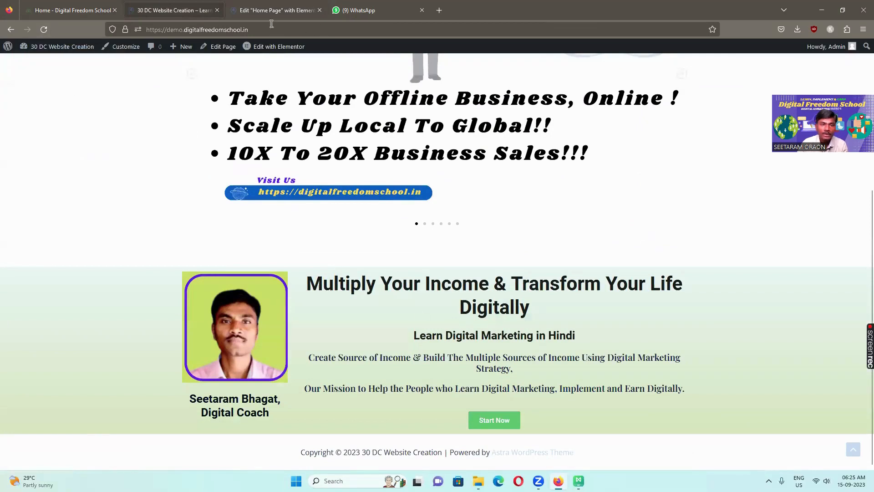
{"action": "left_click", "coordinate": [273, 10]}
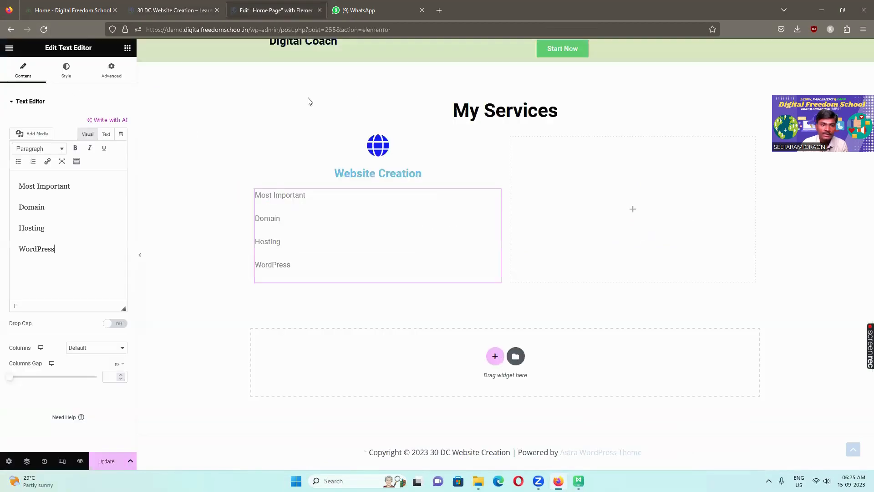
Update the page and centre the text block under the Website Creation heading
{"action": "left_click", "coordinate": [470, 476]}
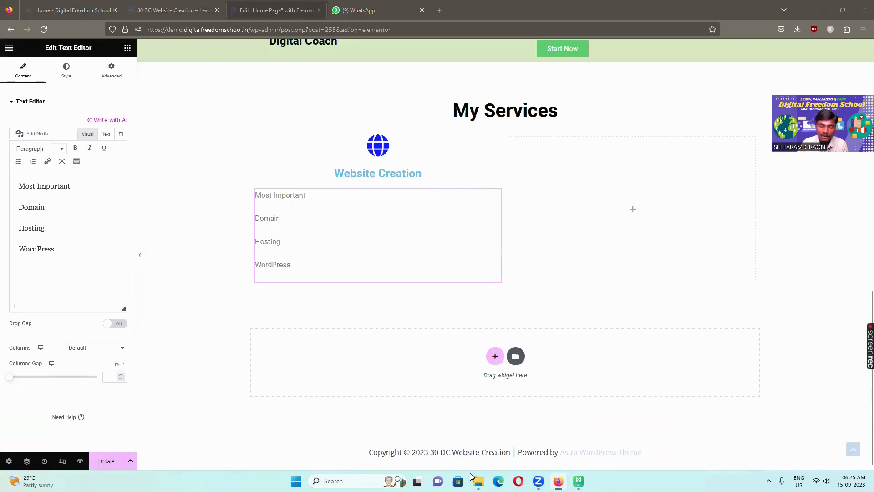
{"action": "left_click", "coordinate": [114, 463]}
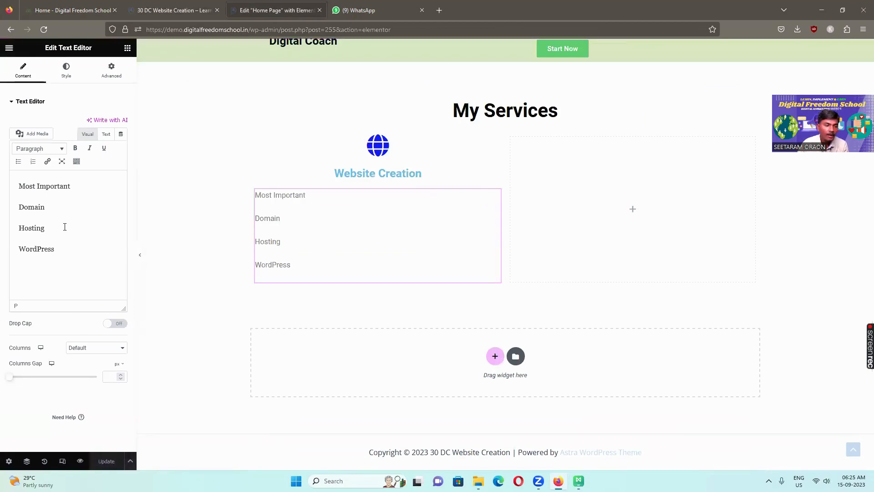
{"action": "left_click", "coordinate": [67, 72]}
{"action": "left_click", "coordinate": [97, 124]}
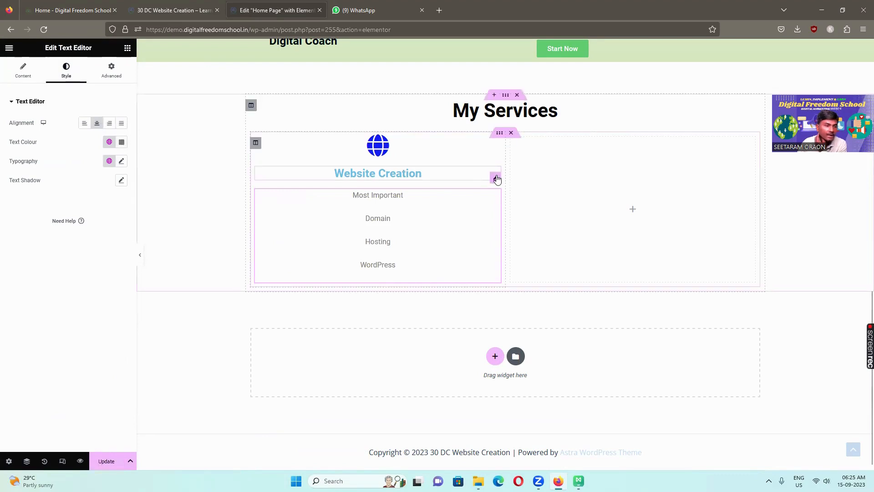
Set the text colour of the Website Creation heading to #060707
{"action": "left_click", "coordinate": [496, 178]}
{"action": "left_click", "coordinate": [66, 71]}
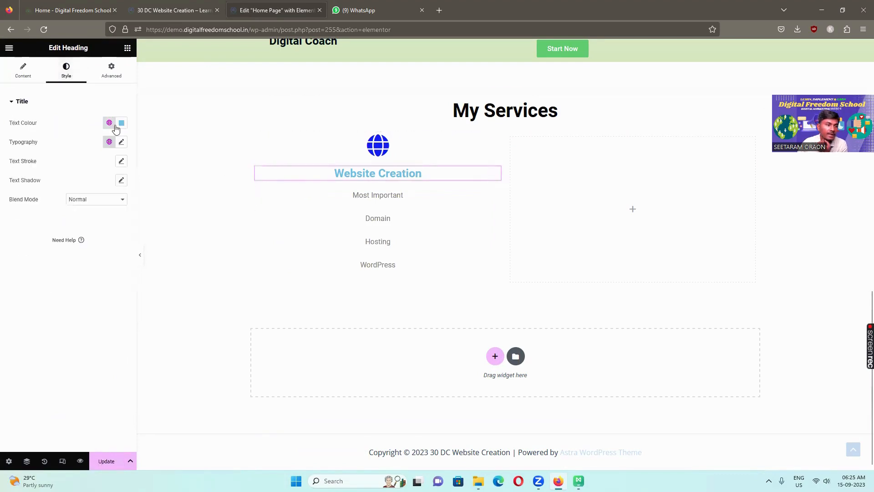
{"action": "left_click", "coordinate": [121, 123]}
{"action": "double_click", "coordinate": [98, 253]}
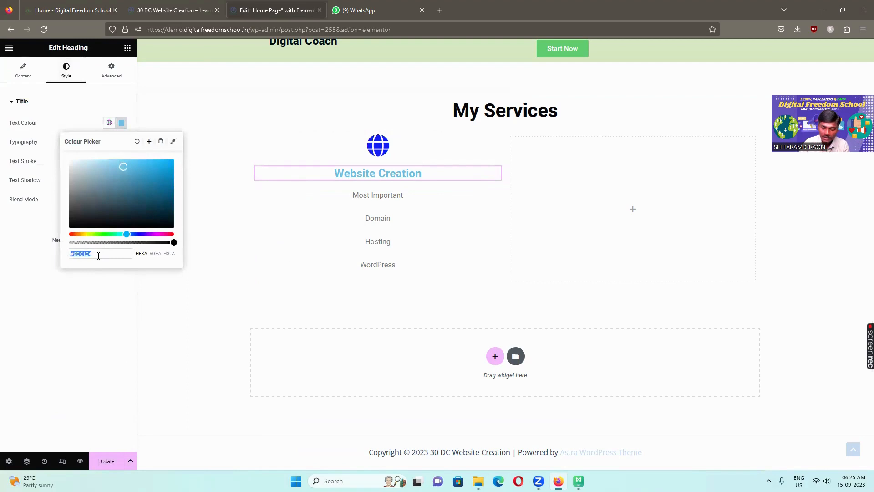
{"action": "double_click", "coordinate": [98, 255]}
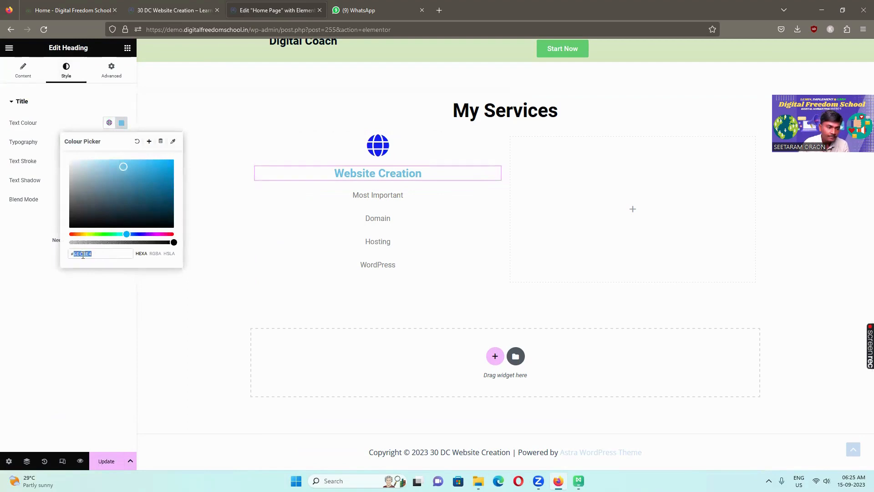
{"action": "type", "text": "060707"}
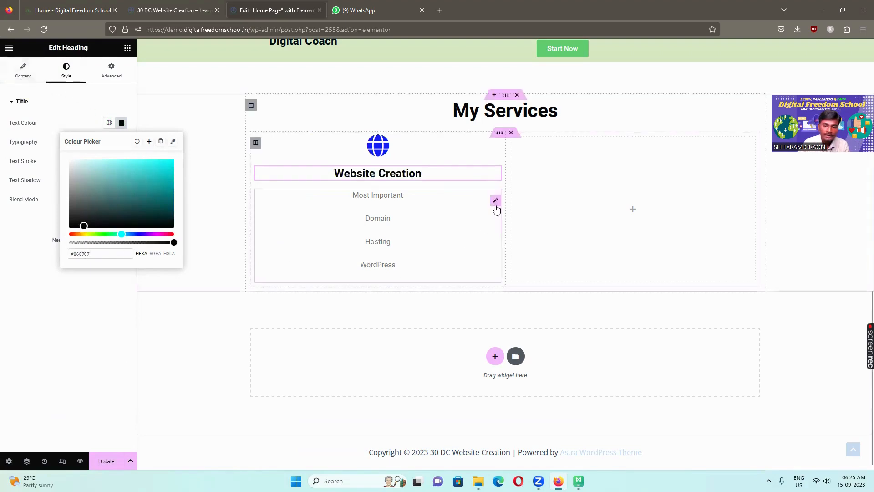
Set the text colour of the text block below the Website Creation heading to #060707
{"action": "left_click", "coordinate": [495, 204]}
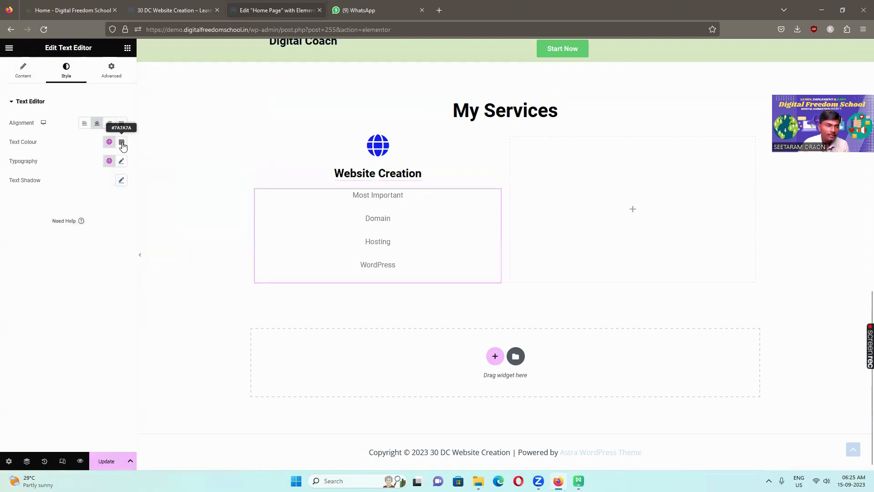
{"action": "left_click", "coordinate": [121, 142]}
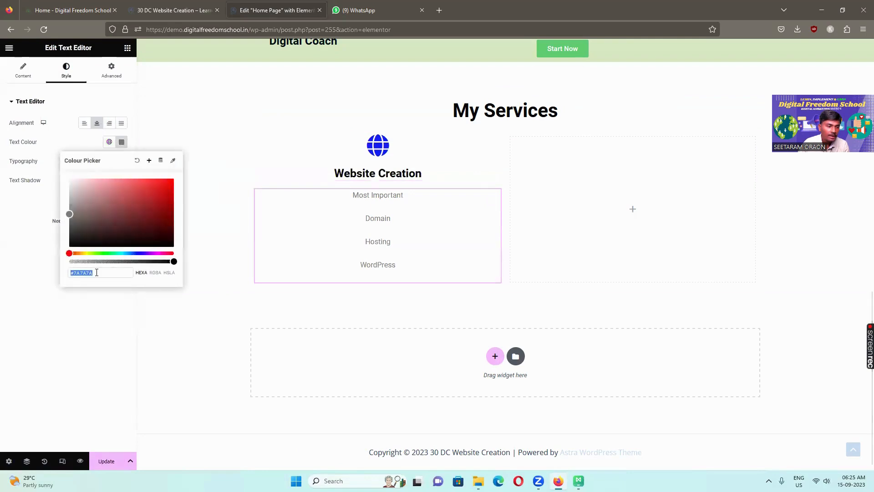
{"action": "left_click_drag", "start_coordinate": [96, 272], "coordinate": [76, 270]}
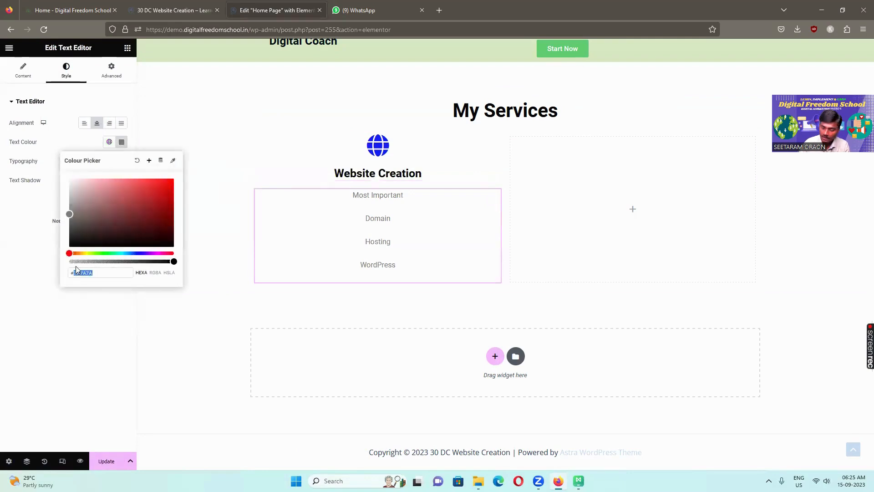
{"action": "type", "text": "060707"}
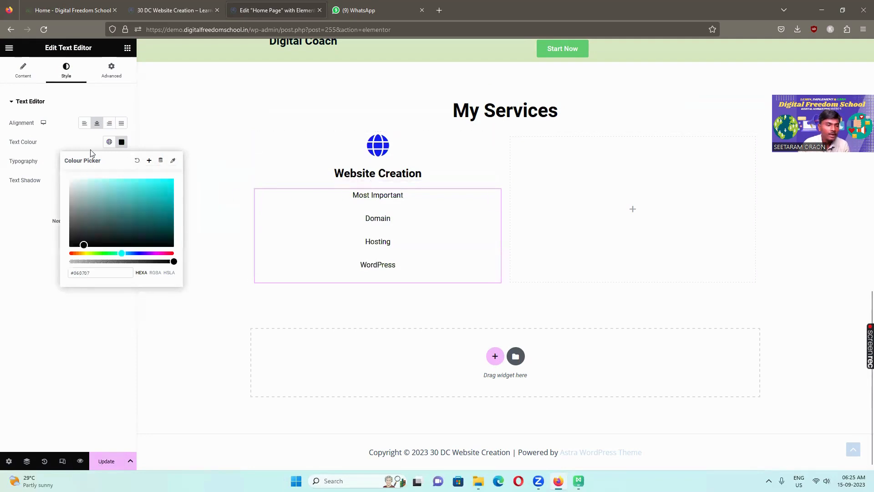
Make all four lines of the first column's text block bold and update the page
{"action": "left_click", "coordinate": [24, 72]}
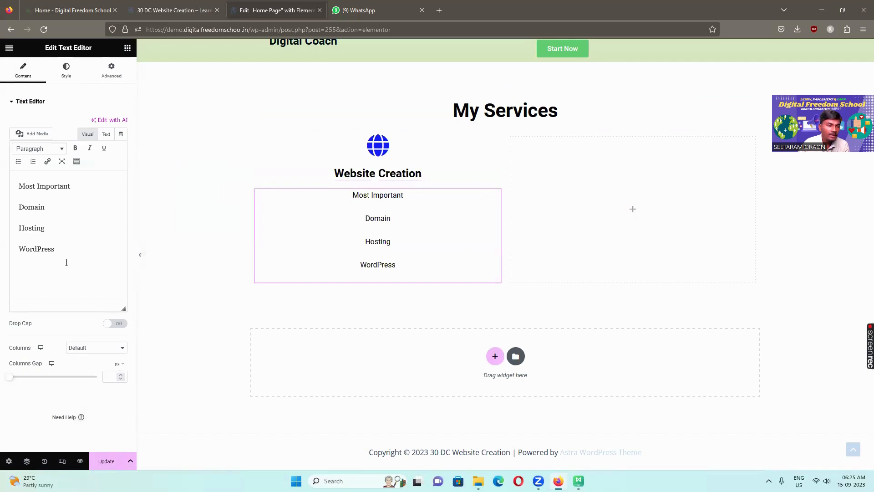
{"action": "left_click_drag", "start_coordinate": [66, 260], "coordinate": [15, 183]}
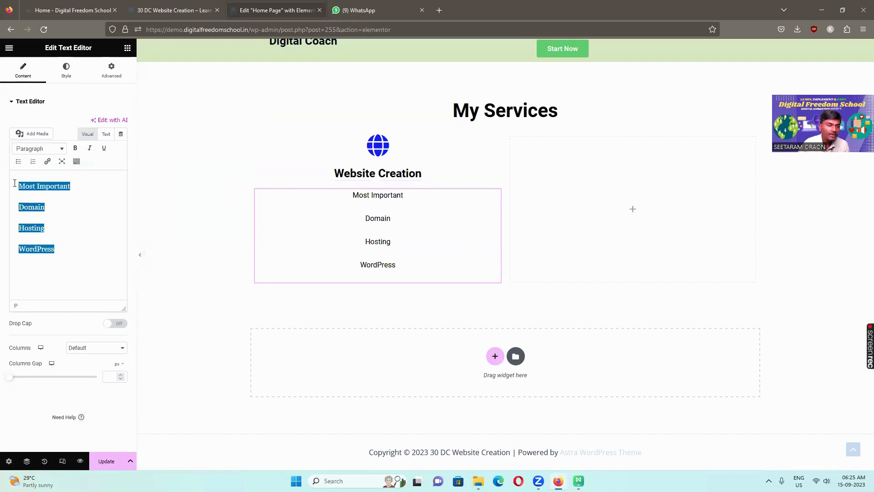
{"action": "left_click", "coordinate": [76, 148]}
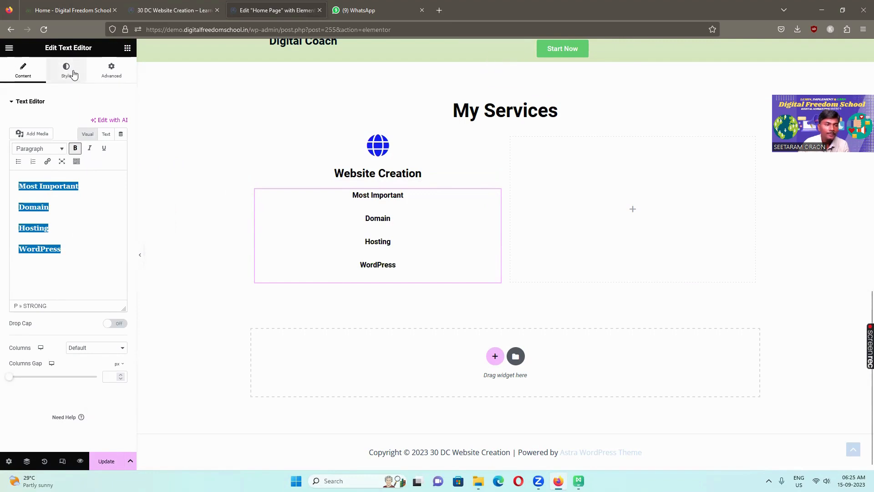
{"action": "left_click", "coordinate": [113, 462]}
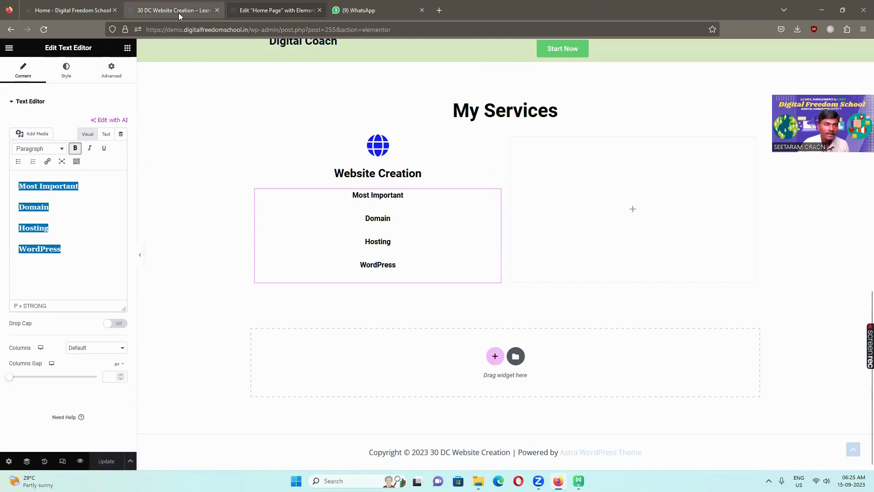
Reload the live demo homepage, check its My Services section and return to the Elementor editor
{"action": "left_click", "coordinate": [176, 12]}
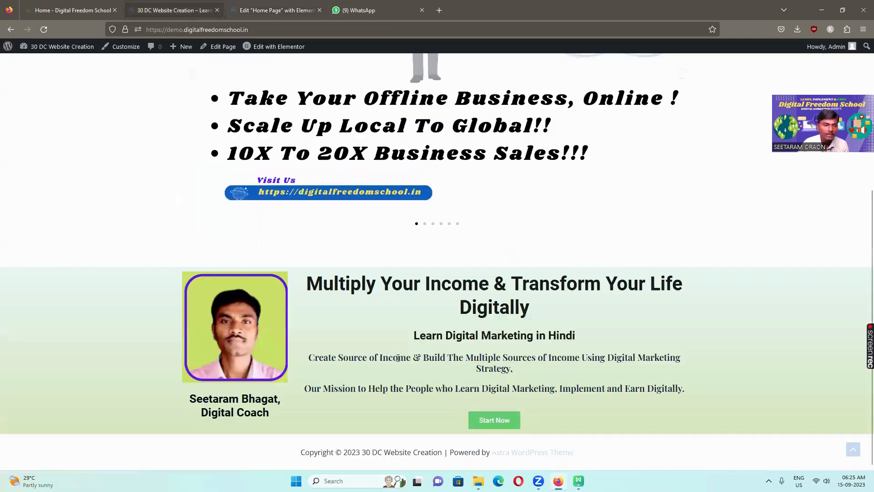
{"action": "left_click", "coordinate": [43, 27]}
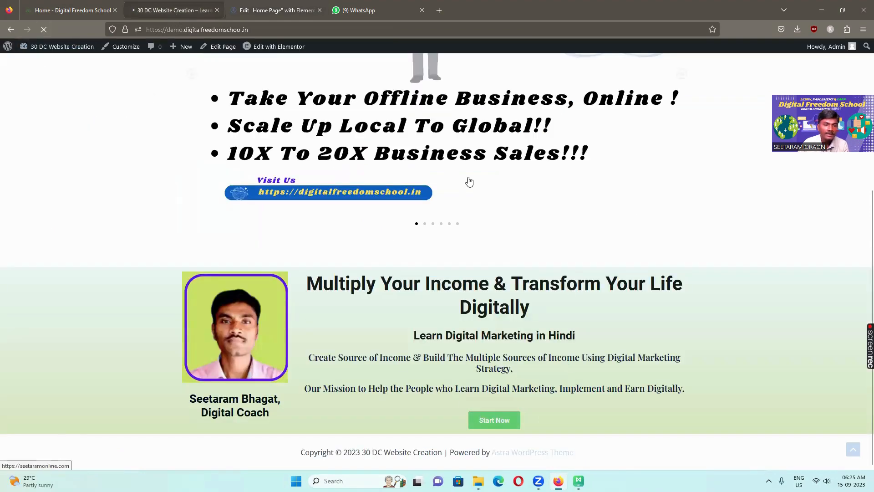
{"action": "scroll", "coordinate": [466, 177], "scroll_direction": "down", "scroll_amount": 5}
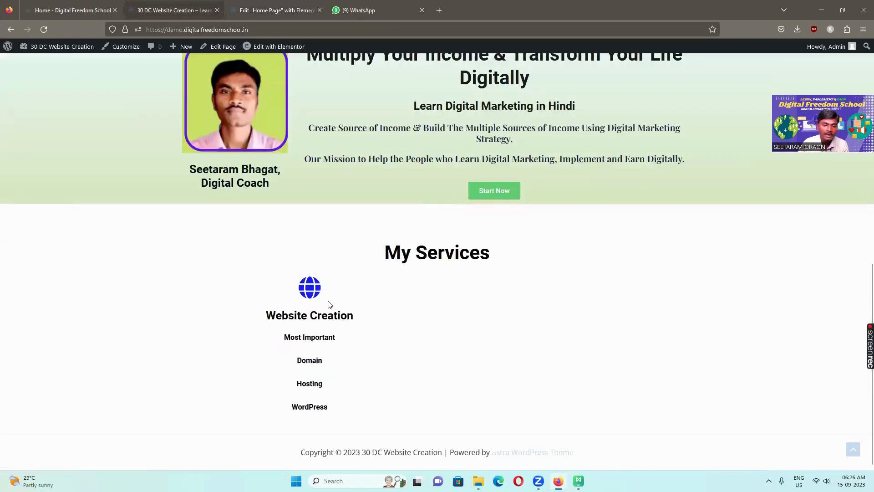
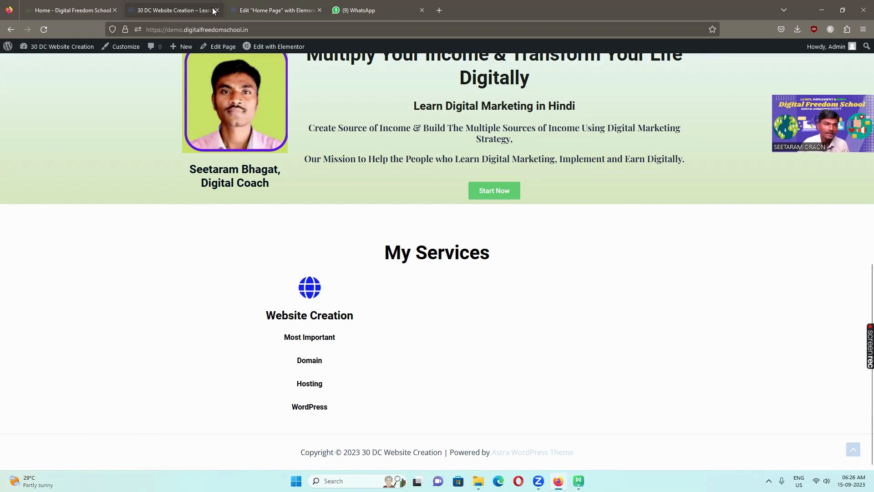
{"action": "left_click", "coordinate": [254, 10]}
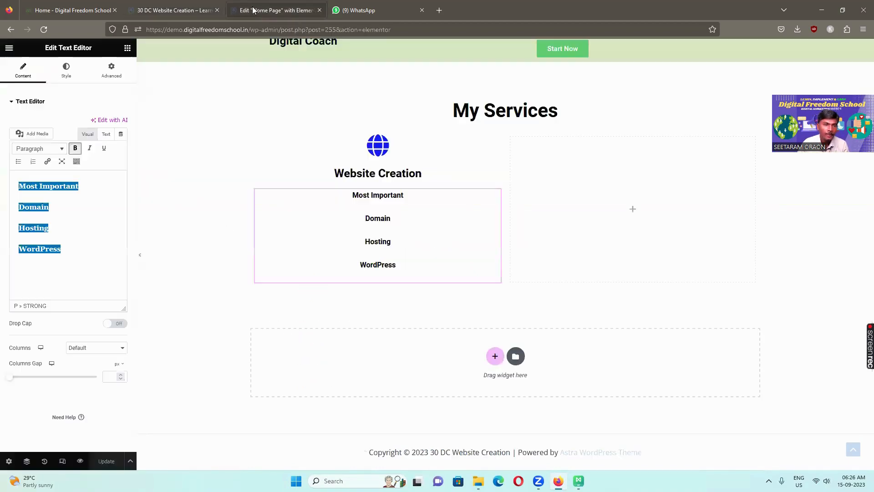
Format the four text lines as Heading 6 and compare them with the reference site's My Services section
{"action": "left_click", "coordinate": [63, 151]}
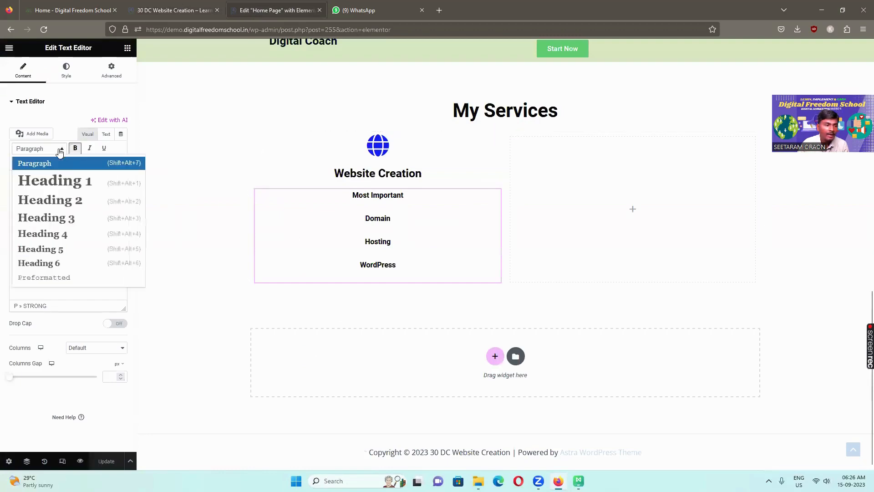
{"action": "left_click", "coordinate": [56, 264]}
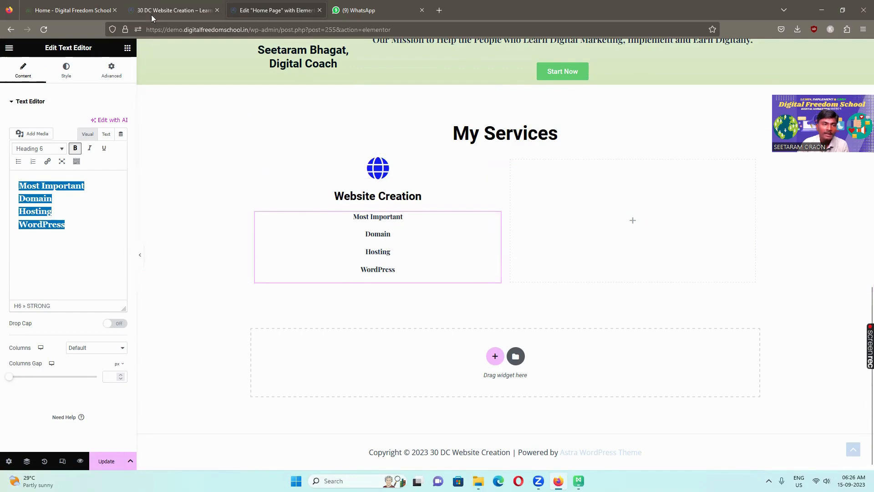
{"action": "left_click", "coordinate": [73, 10]}
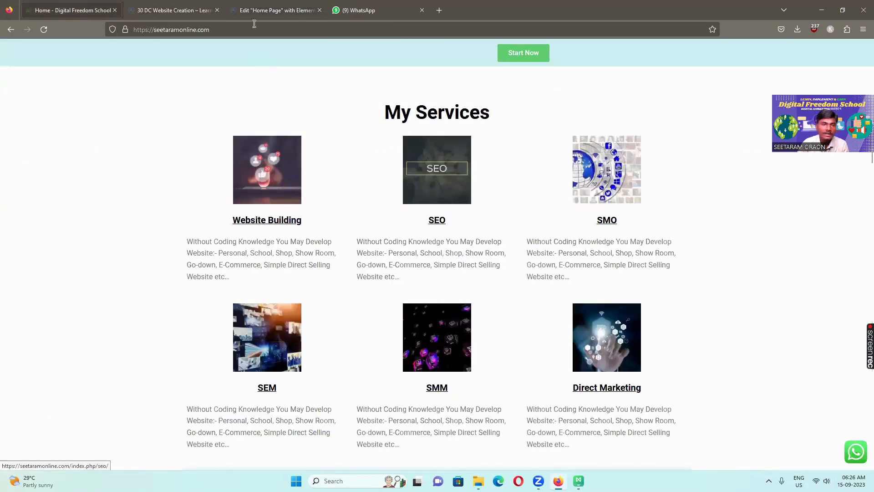
{"action": "left_click", "coordinate": [276, 10]}
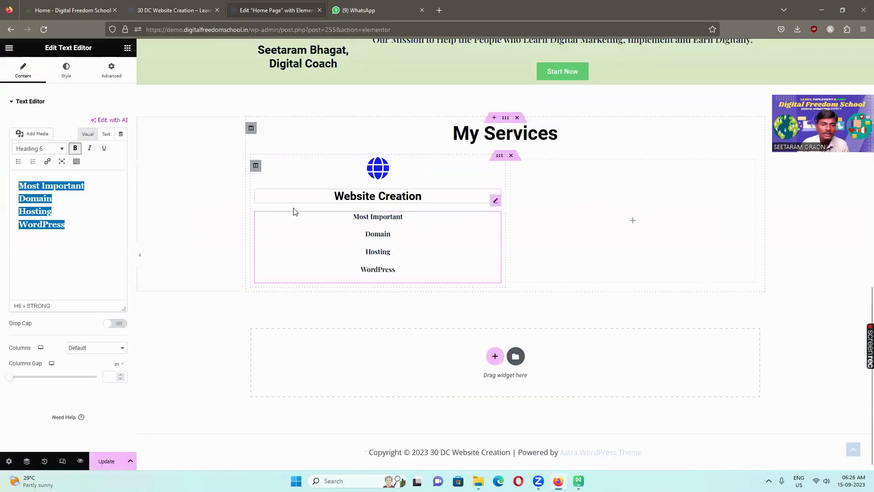
Duplicate the Website Creation column twice and delete the leftover empty column beside the copies
{"action": "right_click", "coordinate": [257, 168]}
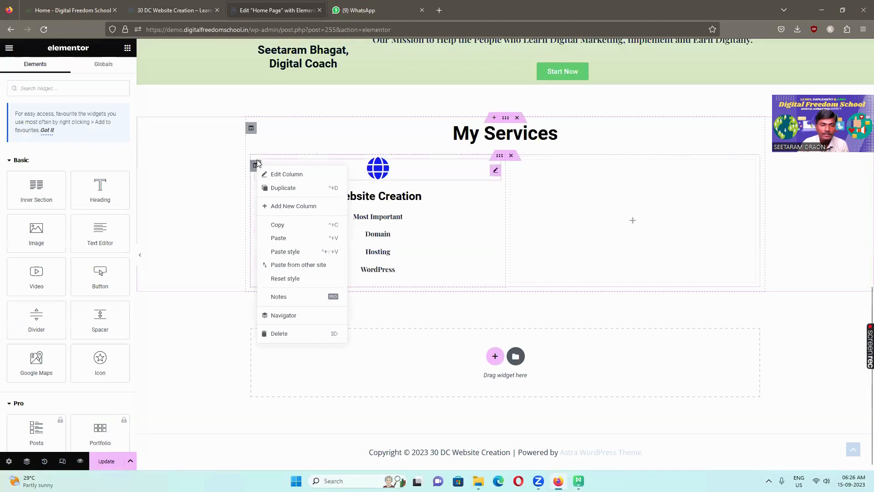
{"action": "left_click", "coordinate": [257, 164]}
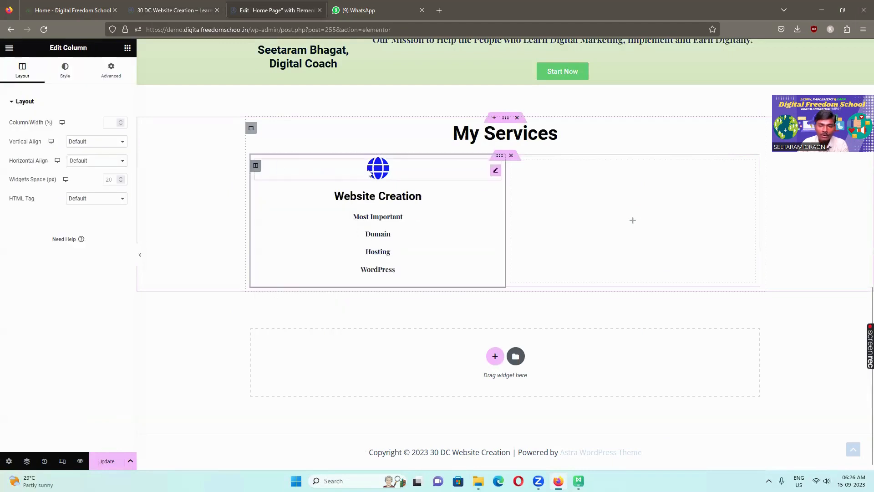
{"action": "right_click", "coordinate": [256, 168]}
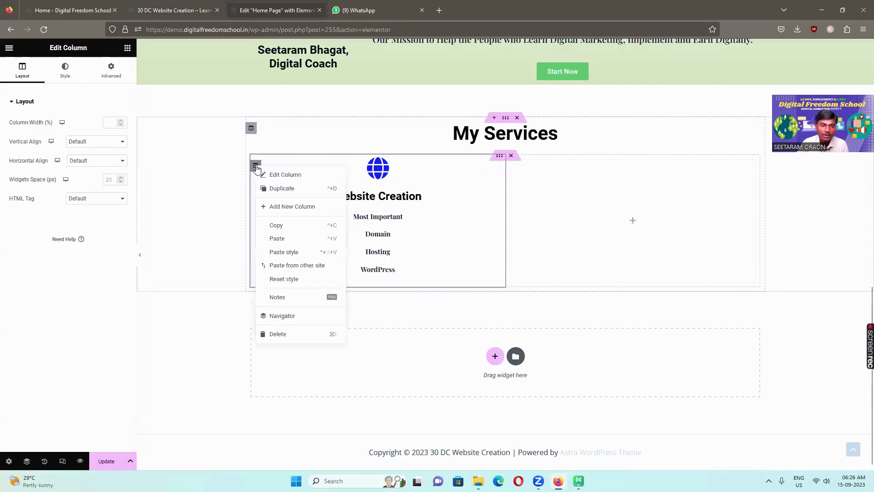
{"action": "left_click", "coordinate": [276, 190]}
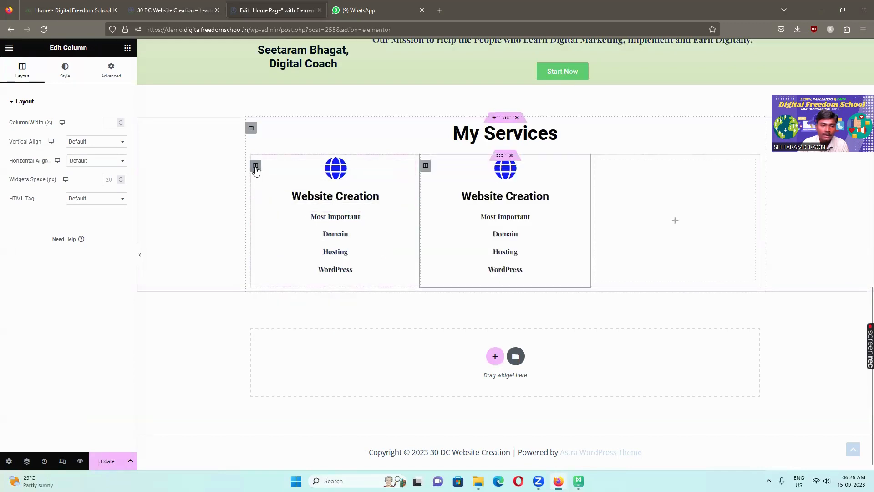
{"action": "right_click", "coordinate": [255, 165]}
{"action": "left_click", "coordinate": [281, 191]}
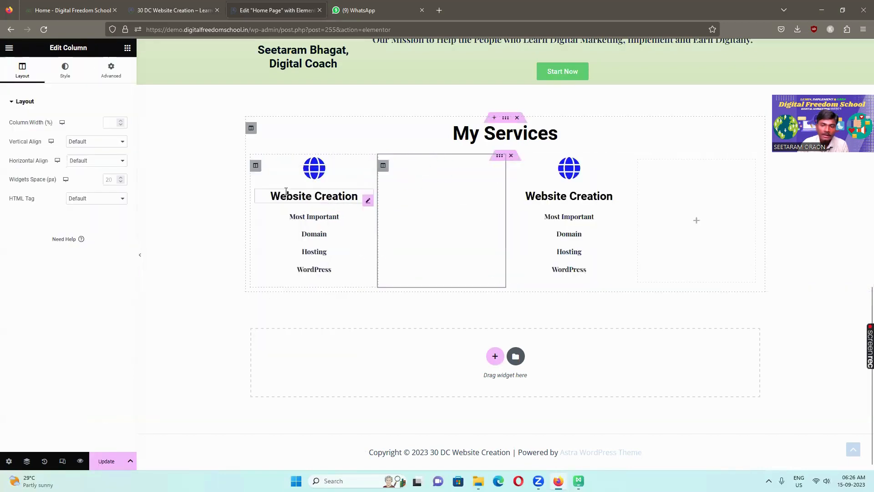
{"action": "right_click", "coordinate": [639, 166]}
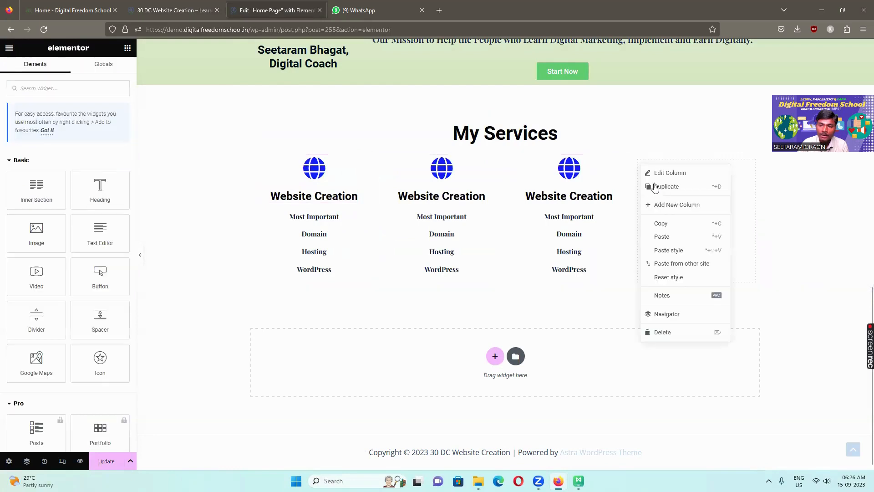
{"action": "left_click", "coordinate": [681, 334]}
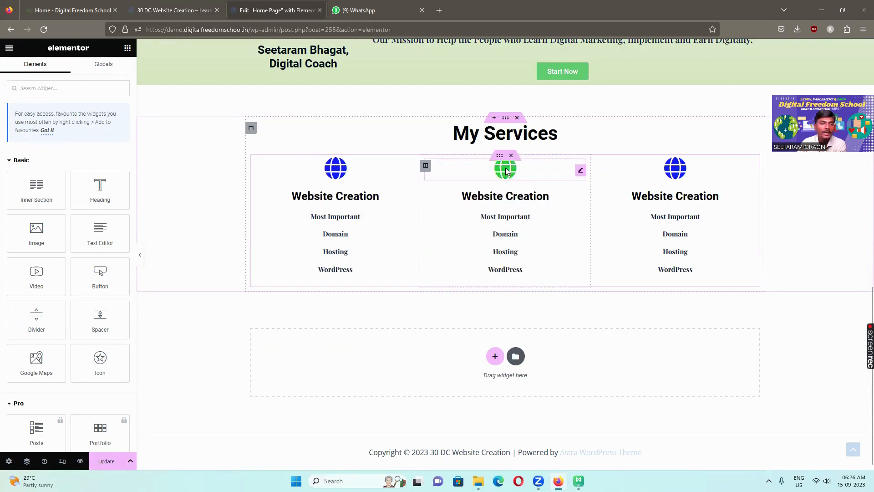
Open the icon library for the middle column's globe icon and filter the icons by "S"
{"action": "left_click", "coordinate": [580, 173]}
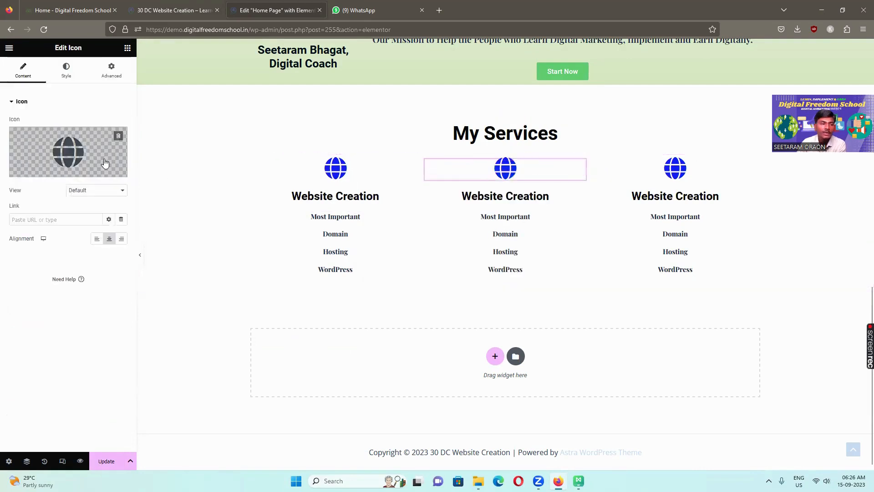
{"action": "left_click", "coordinate": [85, 153]}
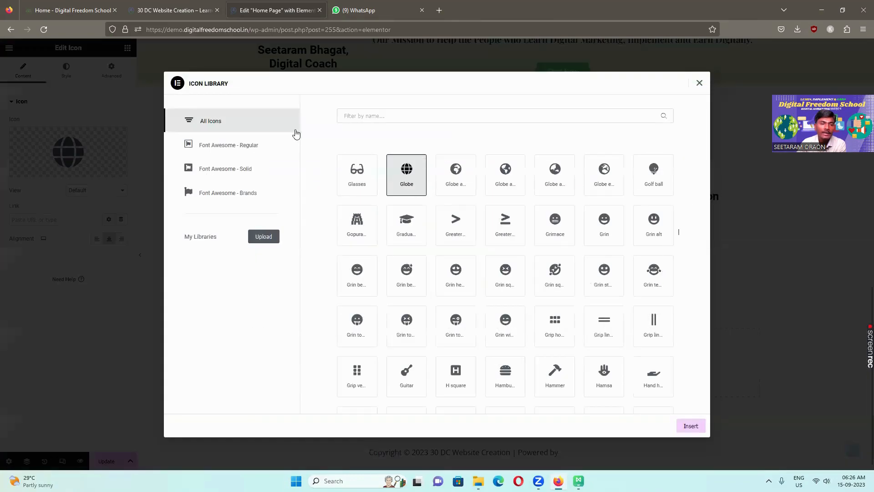
{"action": "left_click", "coordinate": [352, 117]}
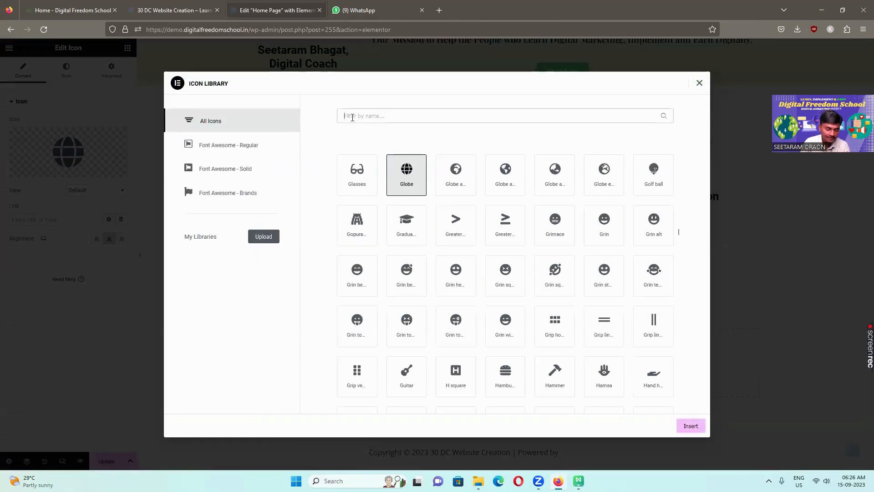
{"action": "type", "text": "s"}
Browse the filtered icons for one that suits a search service, trying the Icons symbol
{"action": "scroll", "coordinate": [591, 259], "scroll_direction": "down", "scroll_amount": 3}
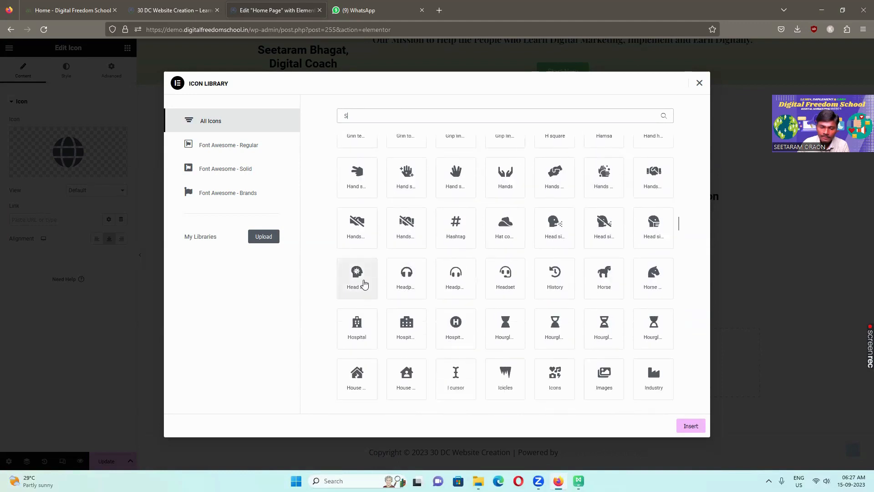
{"action": "scroll", "coordinate": [362, 285], "scroll_direction": "down", "scroll_amount": 3}
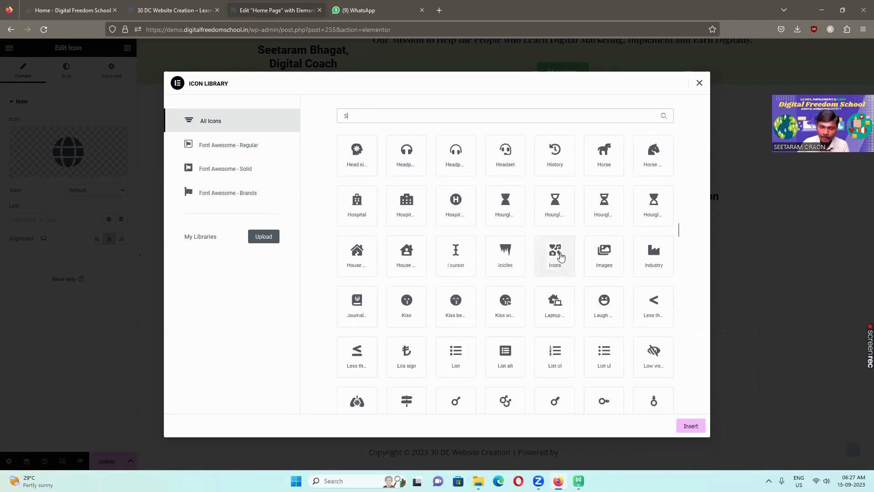
{"action": "left_click", "coordinate": [560, 256]}
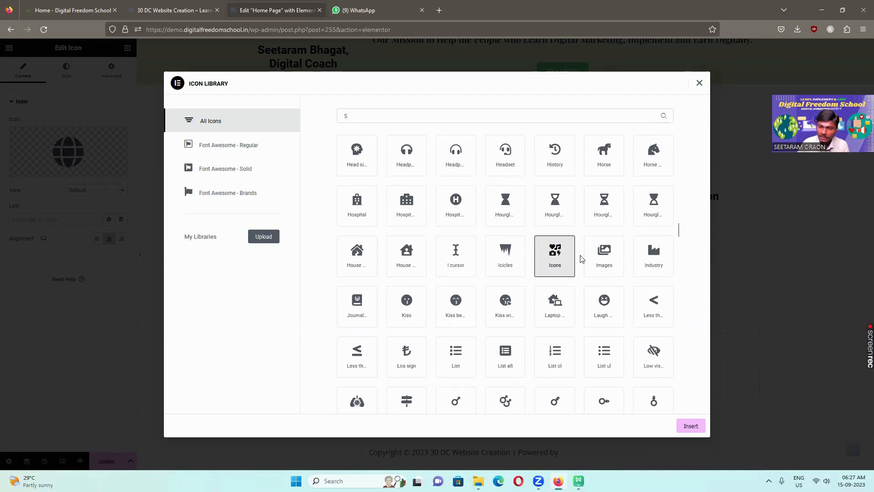
{"action": "scroll", "coordinate": [615, 273], "scroll_direction": "down", "scroll_amount": 2}
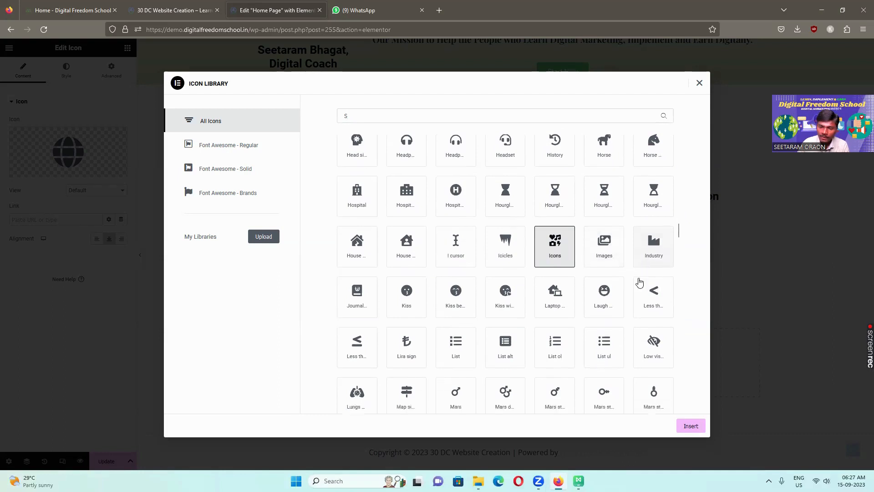
{"action": "scroll", "coordinate": [591, 273], "scroll_direction": "down", "scroll_amount": 1}
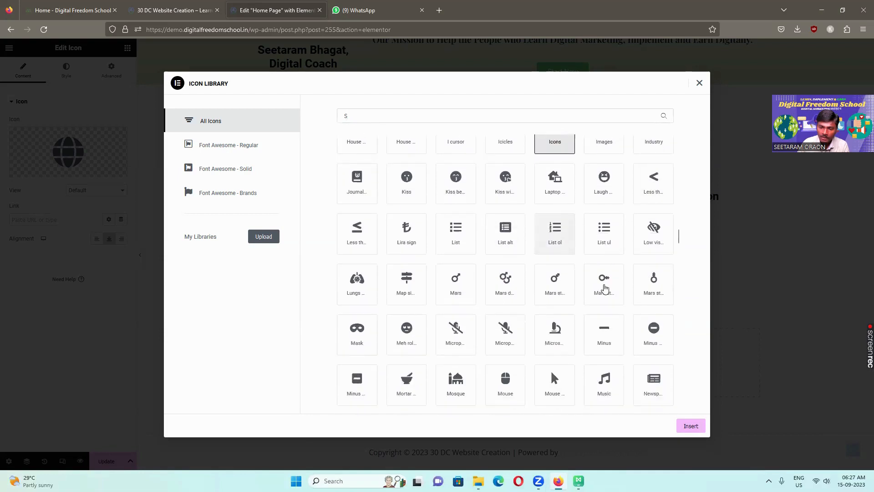
{"action": "scroll", "coordinate": [524, 273], "scroll_direction": "down", "scroll_amount": 2}
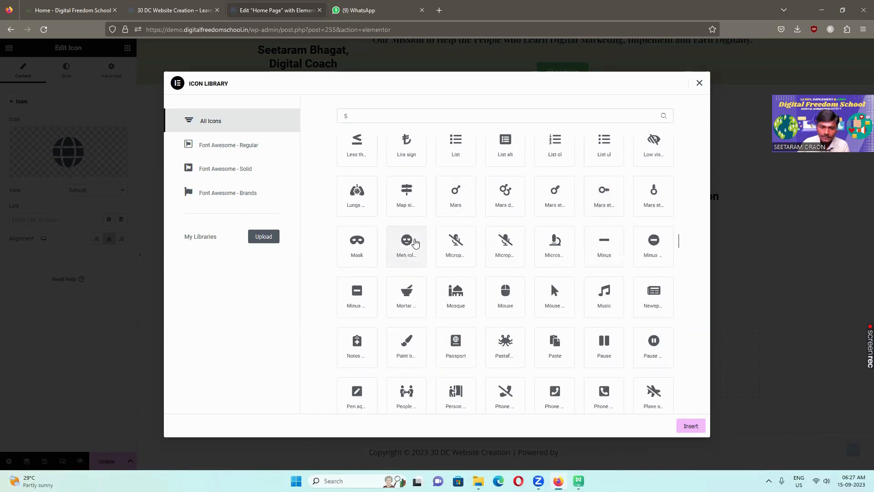
{"action": "scroll", "coordinate": [409, 242], "scroll_direction": "down", "scroll_amount": 3}
Narrow the icon filter to "Sear" and insert the magnifying glass with the lightning bolt into the middle column
{"action": "left_click", "coordinate": [367, 118]}
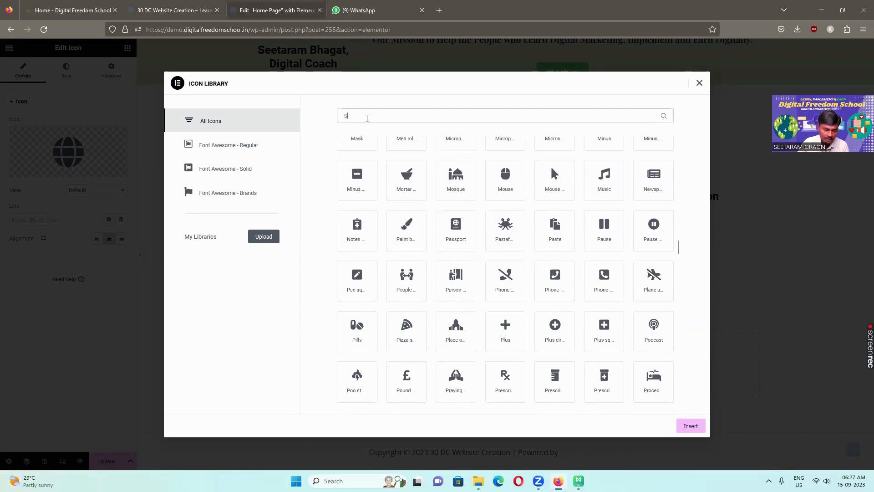
{"action": "type", "text": "ear"}
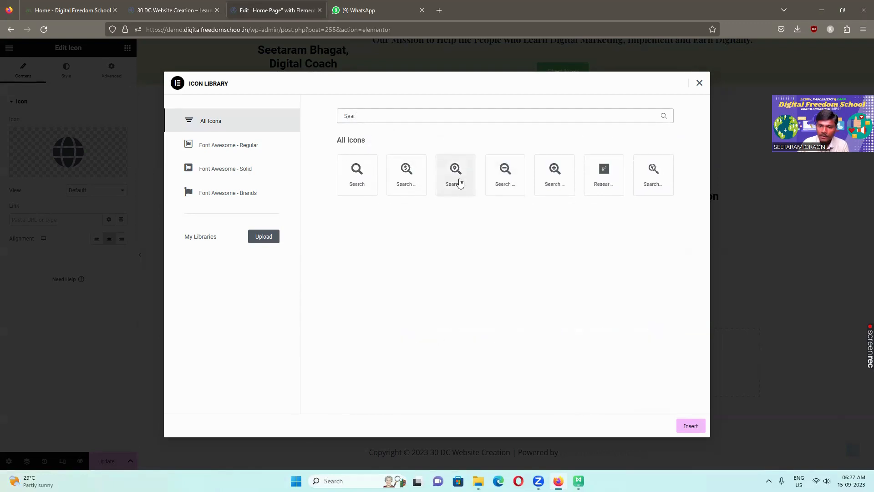
{"action": "left_click", "coordinate": [659, 179]}
{"action": "left_click", "coordinate": [687, 427]}
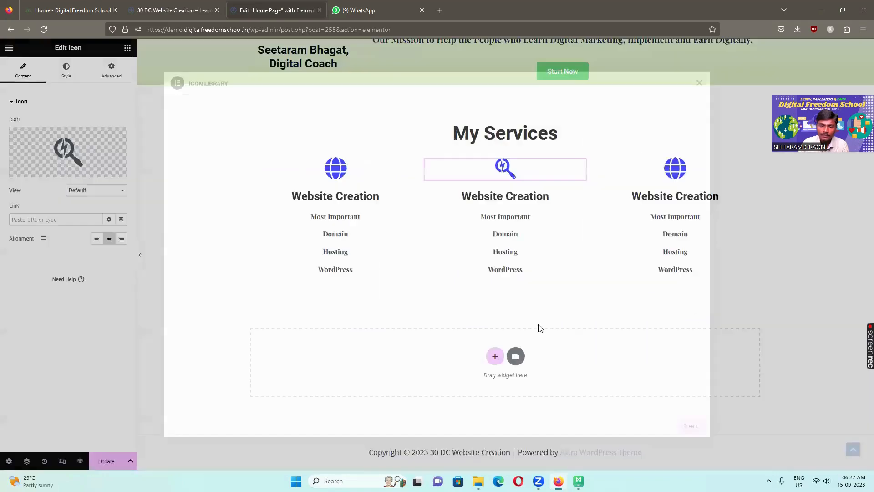
Change the middle column's heading text to "SEO"
{"action": "left_click", "coordinate": [546, 196]}
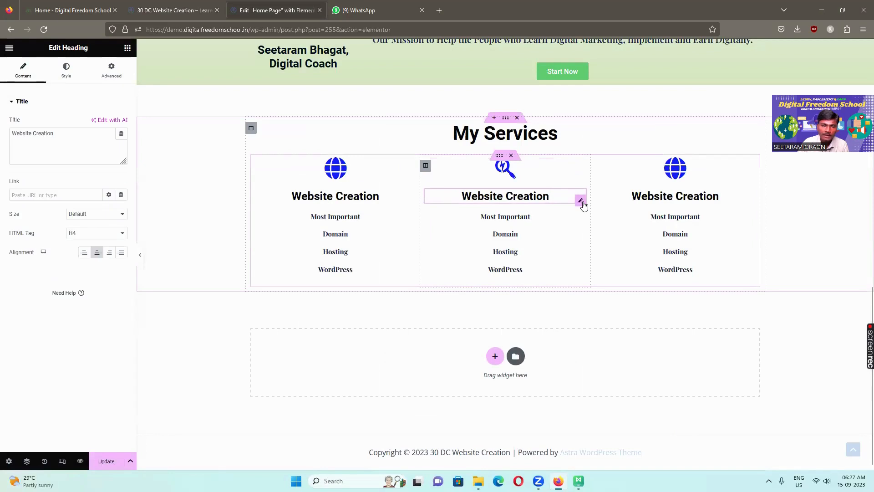
{"action": "left_click_drag", "start_coordinate": [55, 134], "coordinate": [4, 140]}
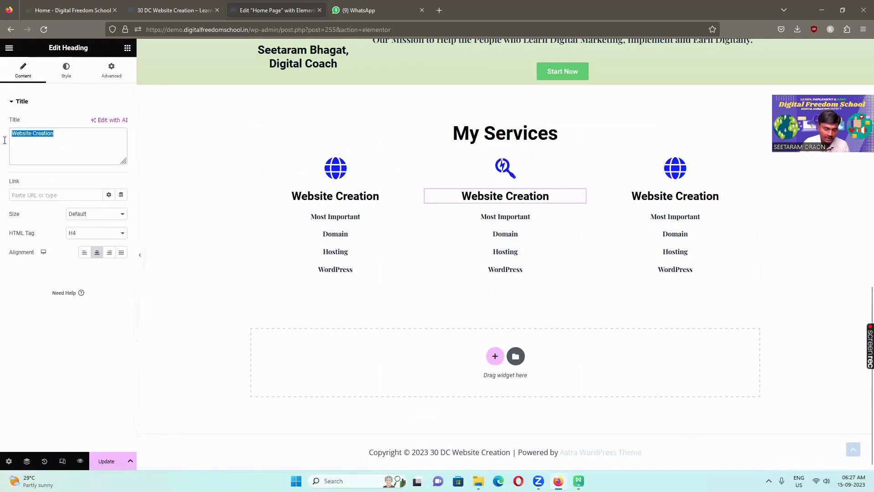
{"action": "type", "text": "SEO"}
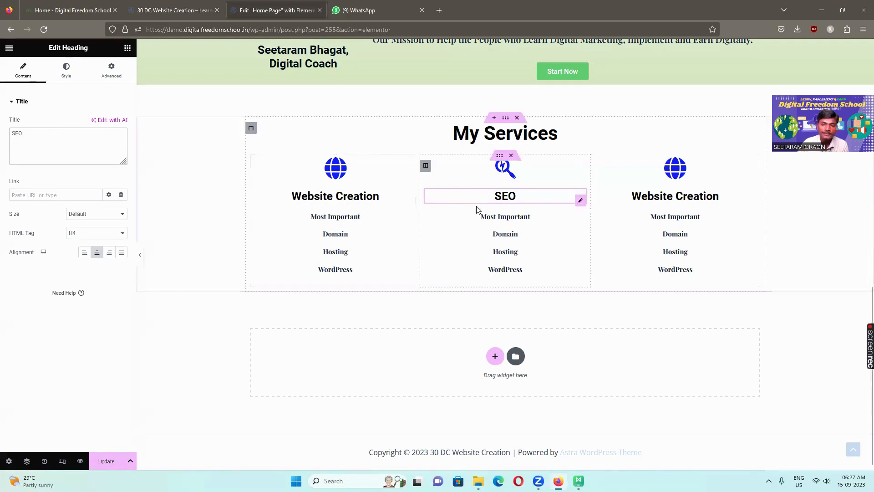
Replace all four lines of the middle column's text block with "Search Engine Optimization"
{"action": "left_click", "coordinate": [580, 223]}
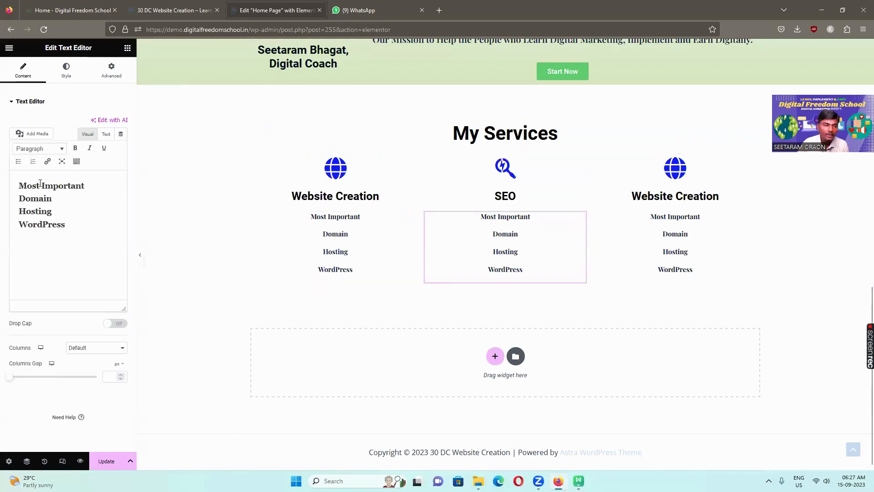
{"action": "left_click_drag", "start_coordinate": [22, 182], "coordinate": [83, 231]}
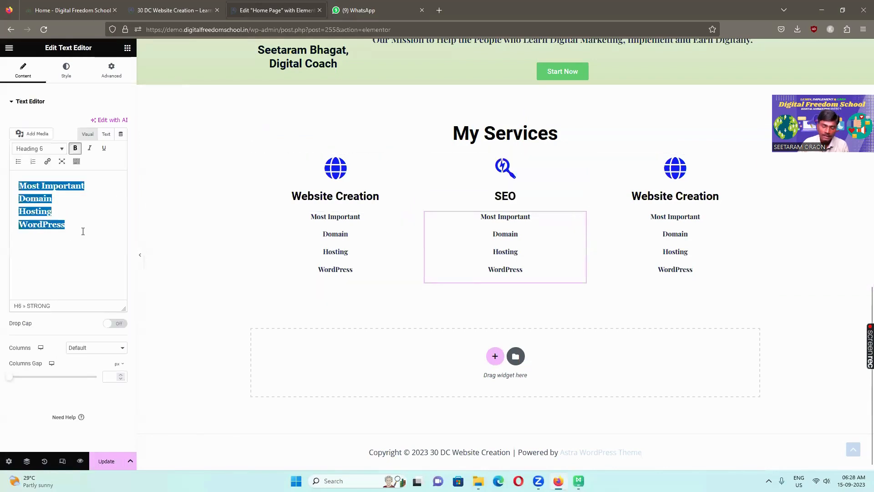
{"action": "type", "text": "SEa"}
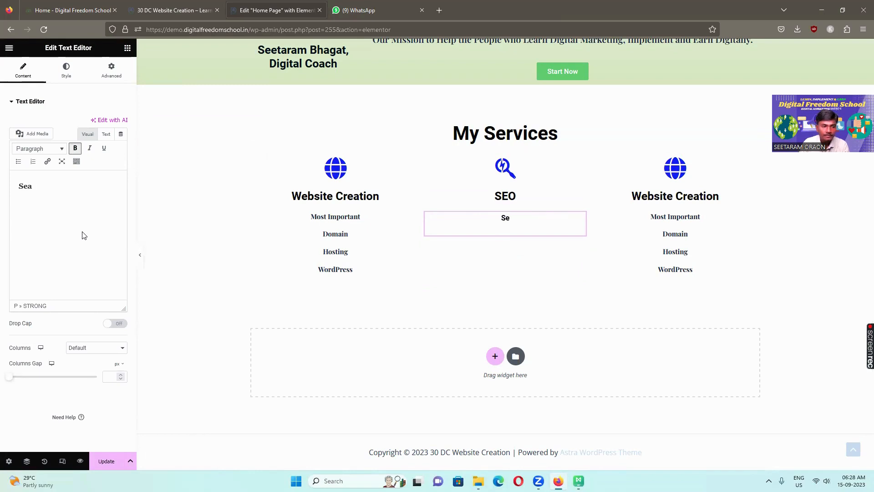
{"action": "type", "text": "rch "}
{"action": "type", "text": "E"}
{"action": "key", "text": "BackSpace"}
{"action": "type", "text": "E"}
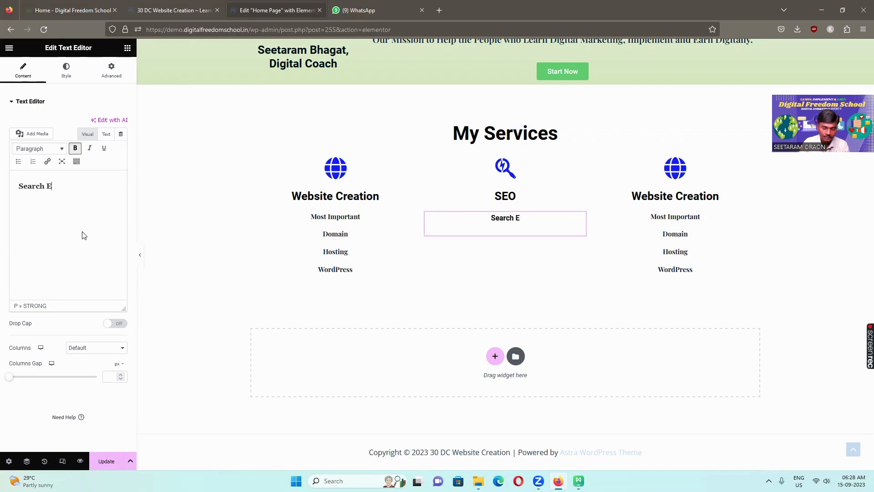
{"action": "type", "text": "ngine"}
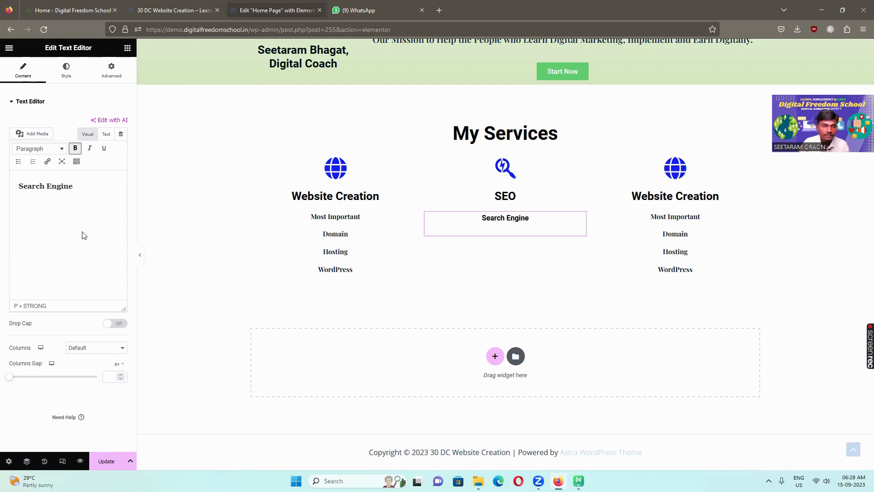
{"action": "type", "text": " O"}
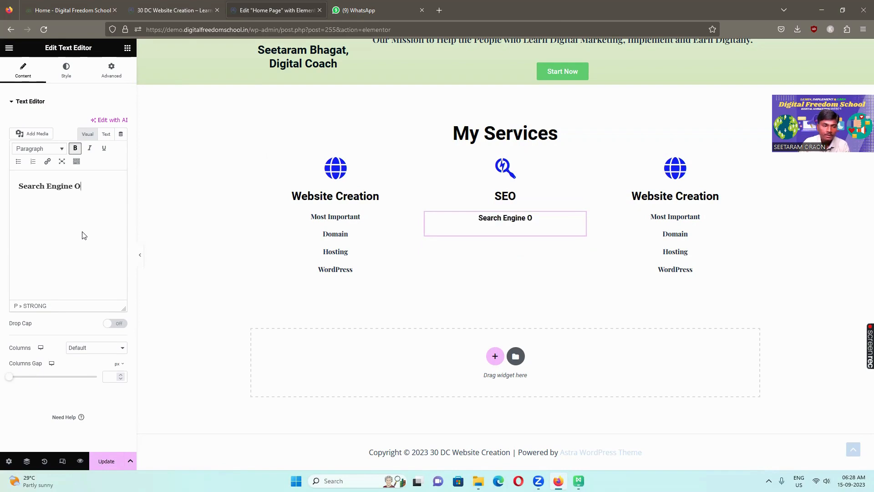
{"action": "type", "text": "ptim"}
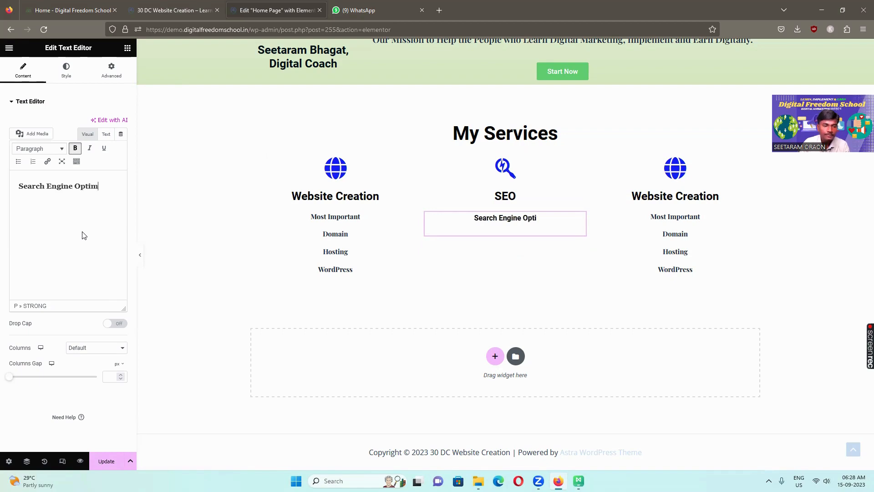
{"action": "type", "text": "ization"}
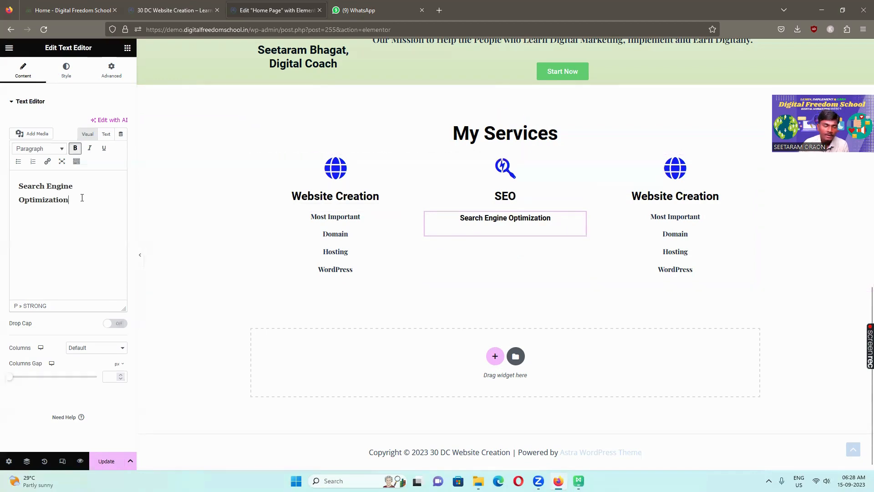
Add "Goggle" and "YouTube" as separate paragraphs below the Search Engine Optimization line
{"action": "key", "text": "Return"}
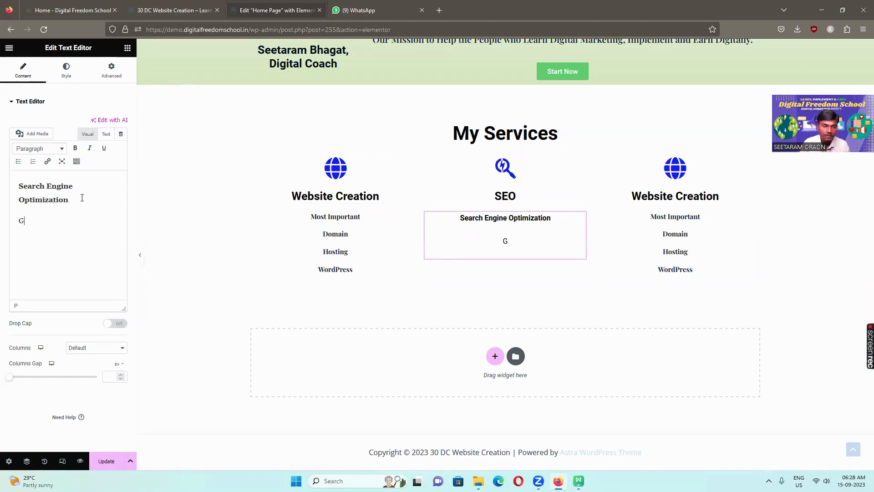
{"action": "type", "text": "Goggle"}
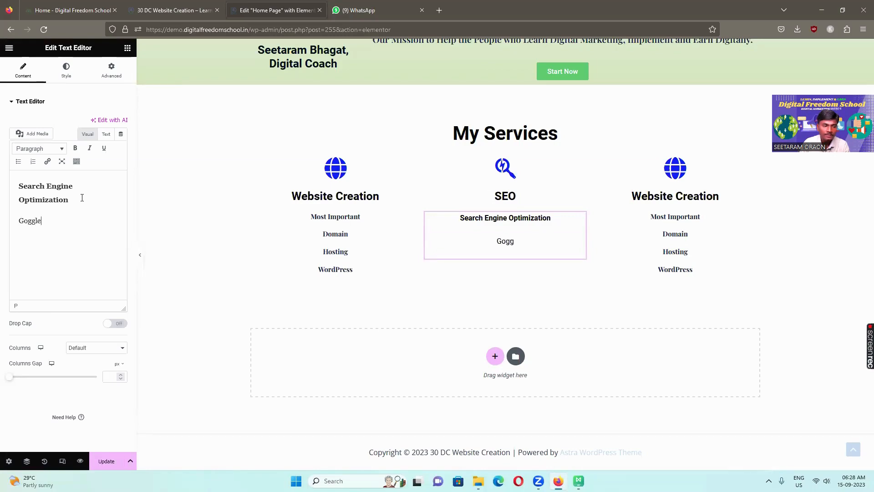
{"action": "key", "text": "Return"}
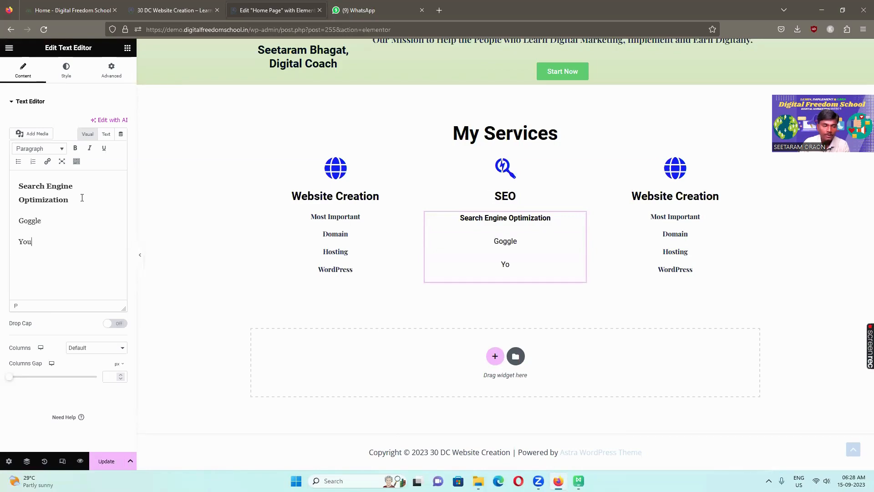
{"action": "type", "text": "YouTube"}
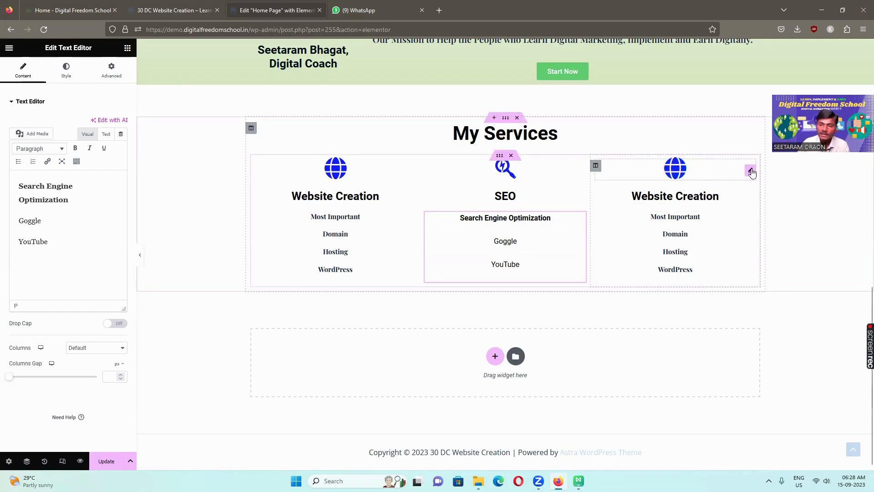
Open the icon library for the third column's globe icon and check the reference site's My Services section
{"action": "left_click", "coordinate": [751, 172]}
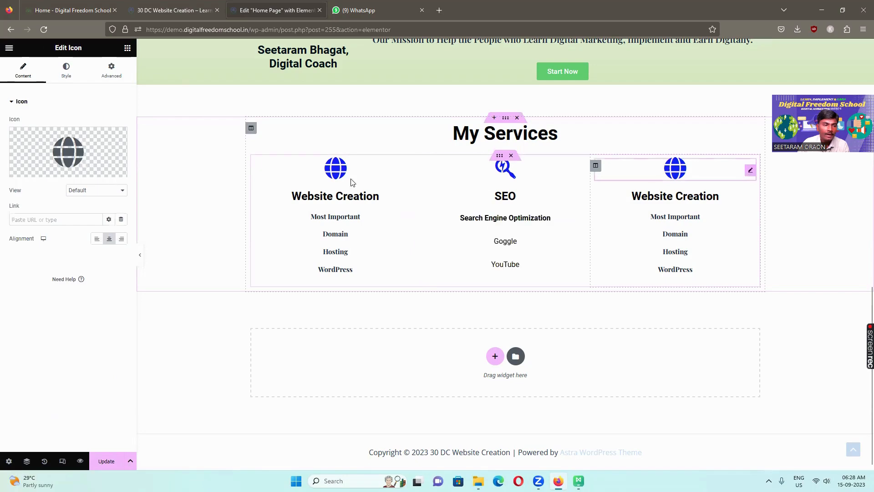
{"action": "left_click", "coordinate": [68, 150]}
{"action": "left_click", "coordinate": [65, 10]}
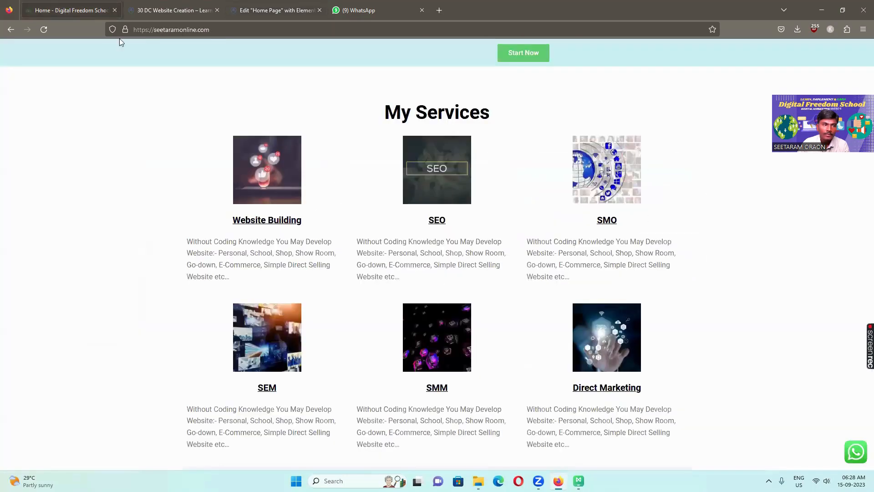
{"action": "left_click", "coordinate": [264, 10]}
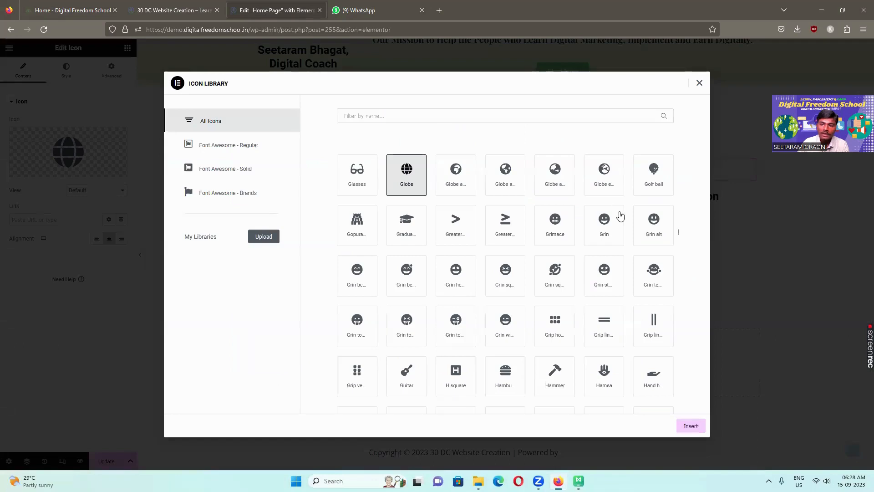
Filter the icon library by "s" and insert the Icons symbol into the third column
{"action": "left_click", "coordinate": [356, 115]}
{"action": "type", "text": "so"}
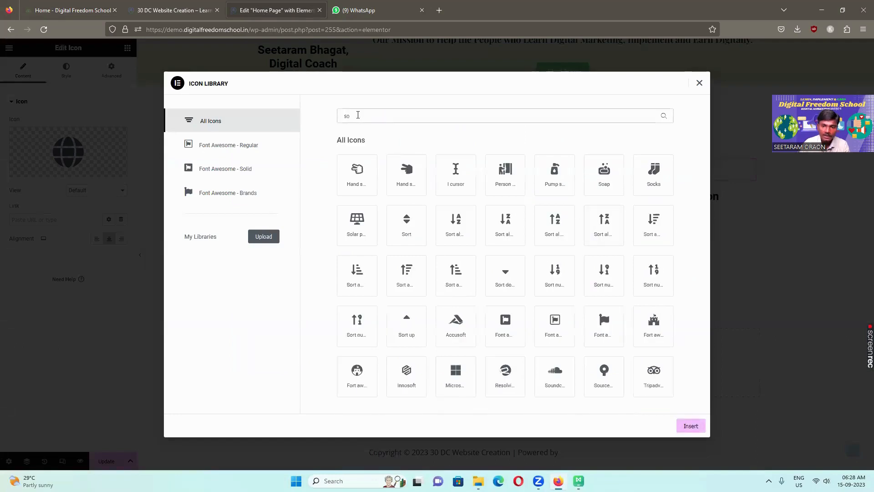
{"action": "key", "text": "BackSpace"}
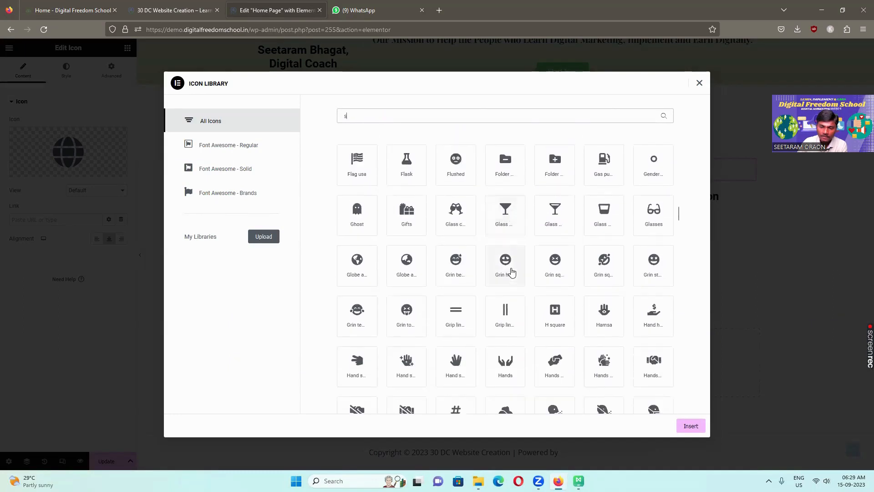
{"action": "scroll", "coordinate": [511, 272], "scroll_direction": "down", "scroll_amount": 5}
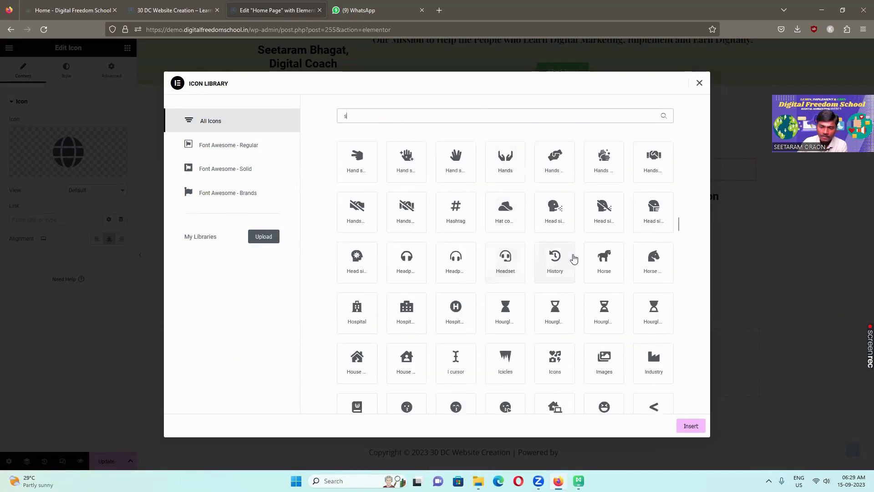
{"action": "scroll", "coordinate": [573, 255], "scroll_direction": "down", "scroll_amount": 4}
{"action": "left_click", "coordinate": [556, 200]}
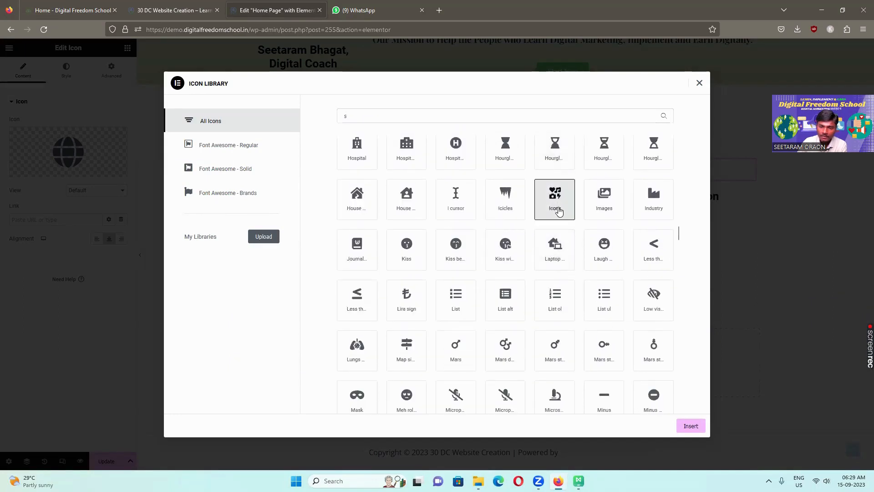
{"action": "left_click", "coordinate": [691, 426]}
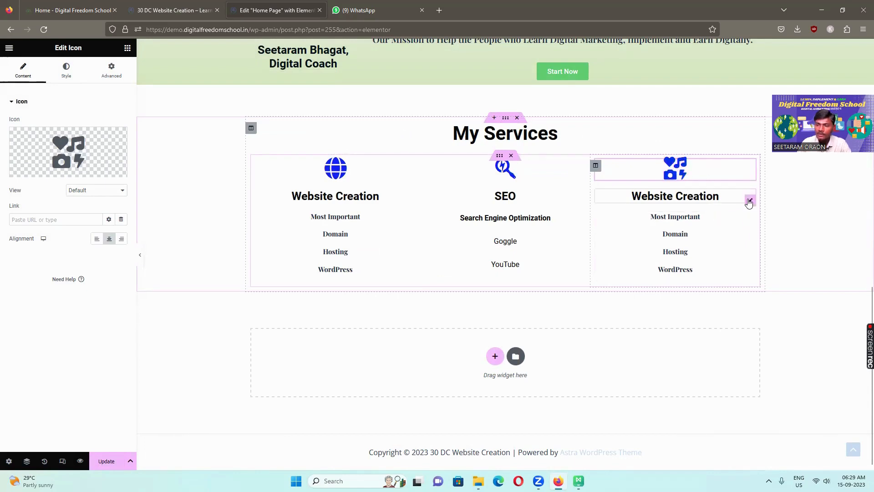
Change the third column's heading in the My Services section to "SMO"
{"action": "left_click", "coordinate": [749, 202]}
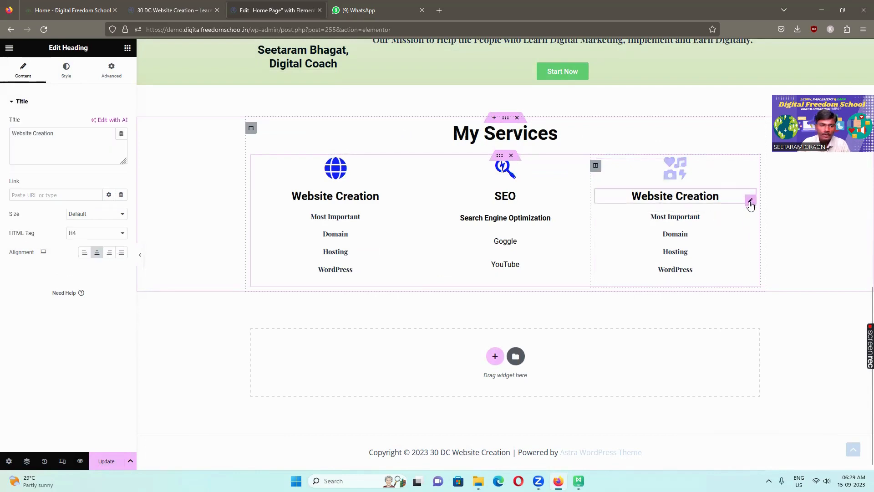
{"action": "left_click_drag", "start_coordinate": [51, 151], "coordinate": [2, 131]}
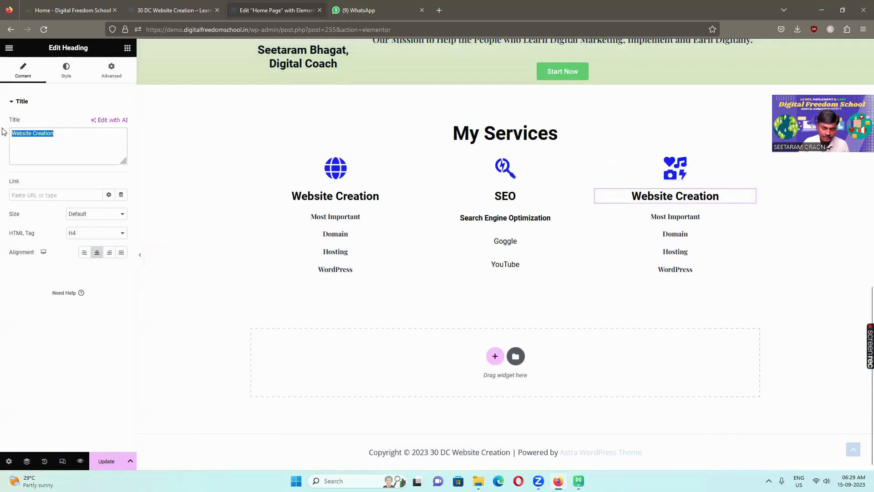
{"action": "type", "text": "SMO"}
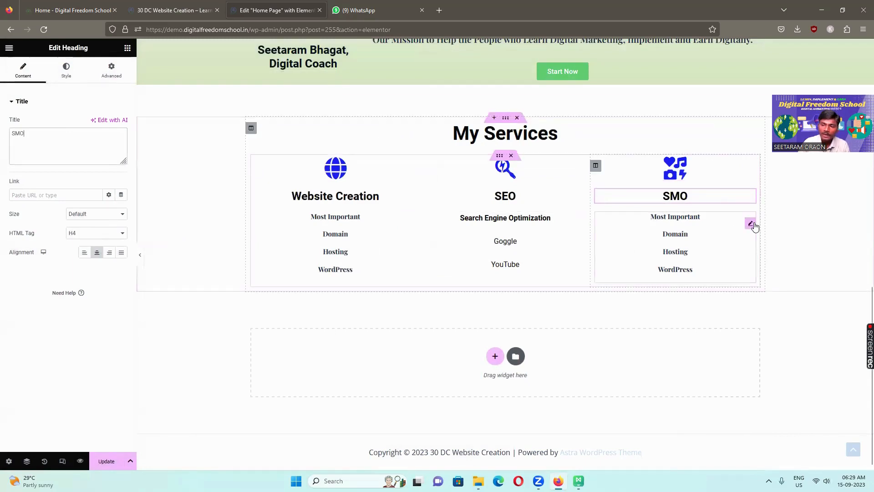
Replace all four lines of the third column's text block with "Social Media Optimization"
{"action": "left_click", "coordinate": [750, 223]}
{"action": "left_click", "coordinate": [72, 263]}
{"action": "key", "text": "ctrl+a"}
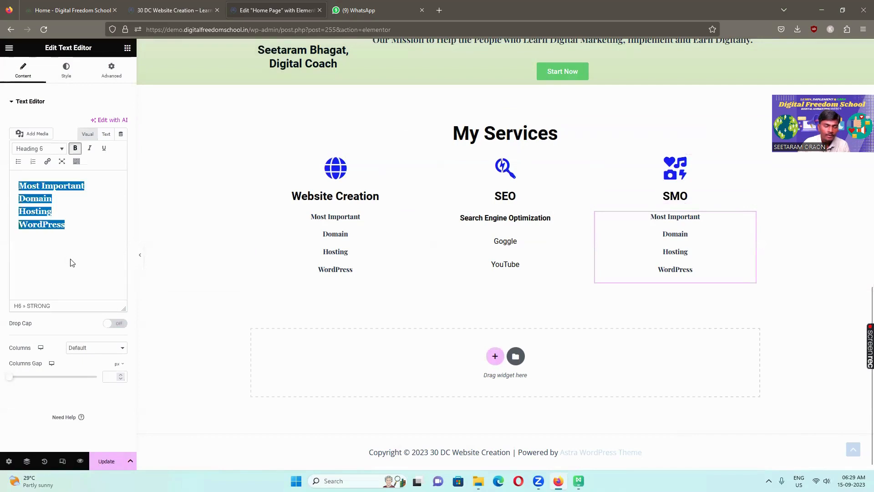
{"action": "type", "text": "Soci"}
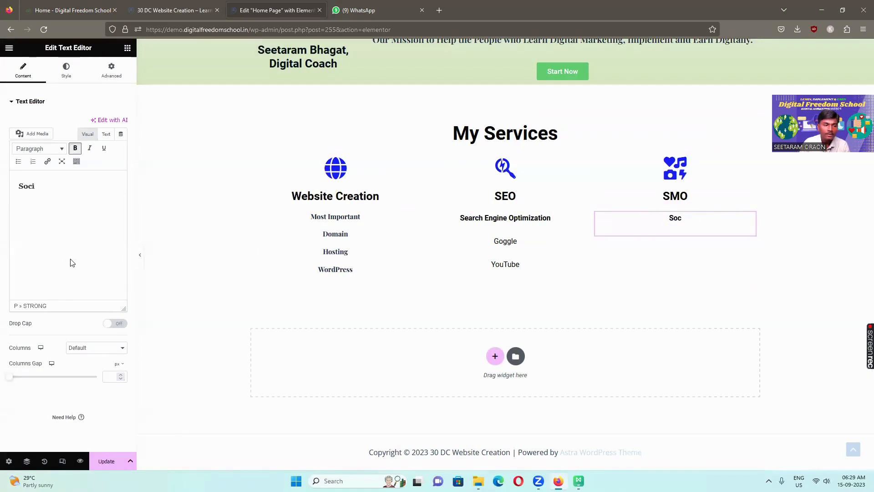
{"action": "type", "text": "al Medi"}
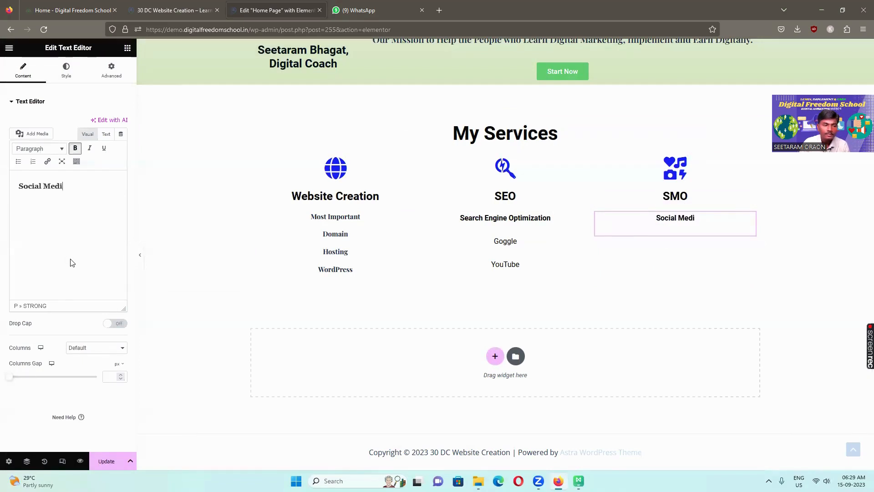
{"action": "type", "text": "a Mar"}
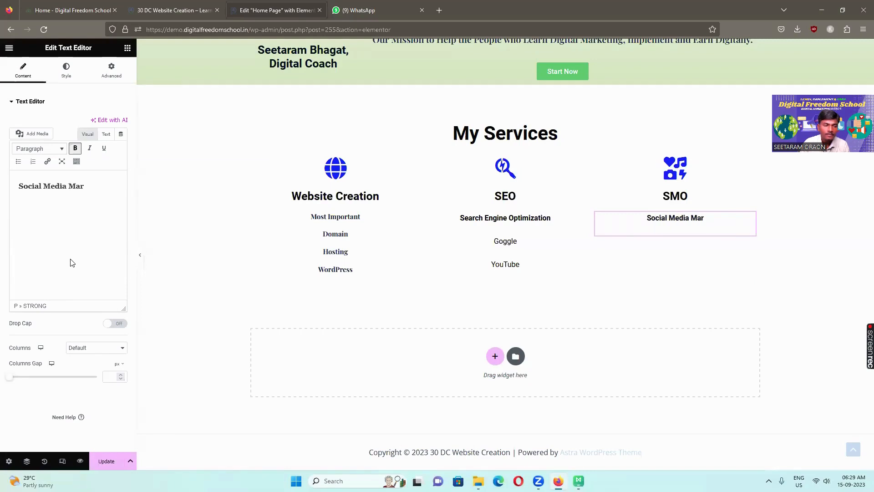
{"action": "key", "text": "BackSpace"}
{"action": "key", "text": "BackSpace"}
{"action": "key", "text": "BackSpace"}
{"action": "type", "text": "O"}
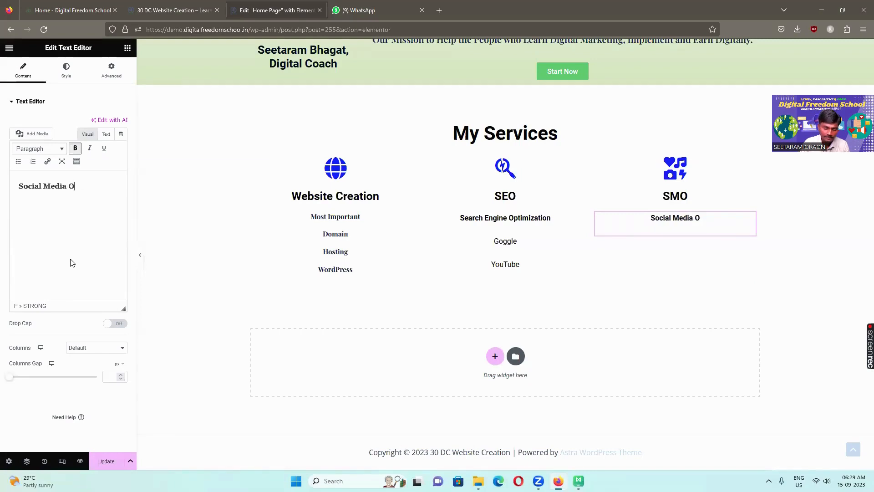
{"action": "type", "text": "ptimi"}
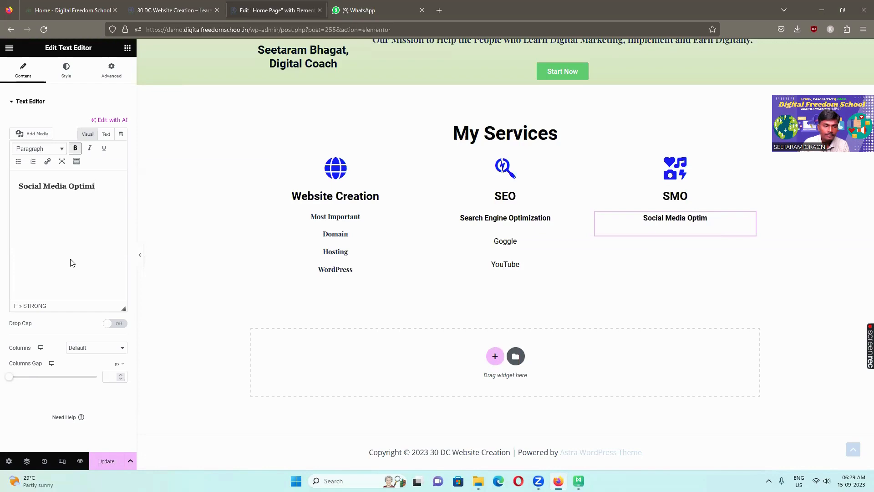
{"action": "type", "text": "zation"}
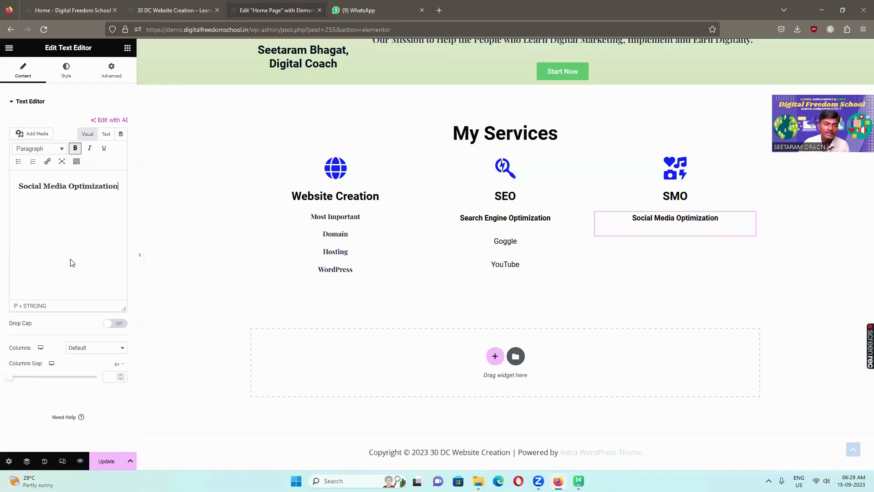
Add "Facebook" and "Twitter" as separate paragraphs below the Social Media Optimization line
{"action": "key", "text": "Return"}
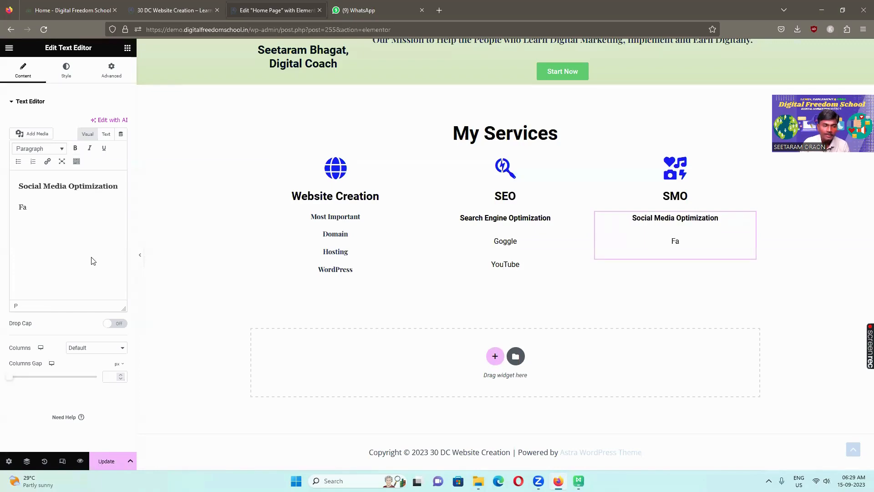
{"action": "type", "text": "Facebook"}
{"action": "key", "text": "Return"}
{"action": "type", "text": "Tw"}
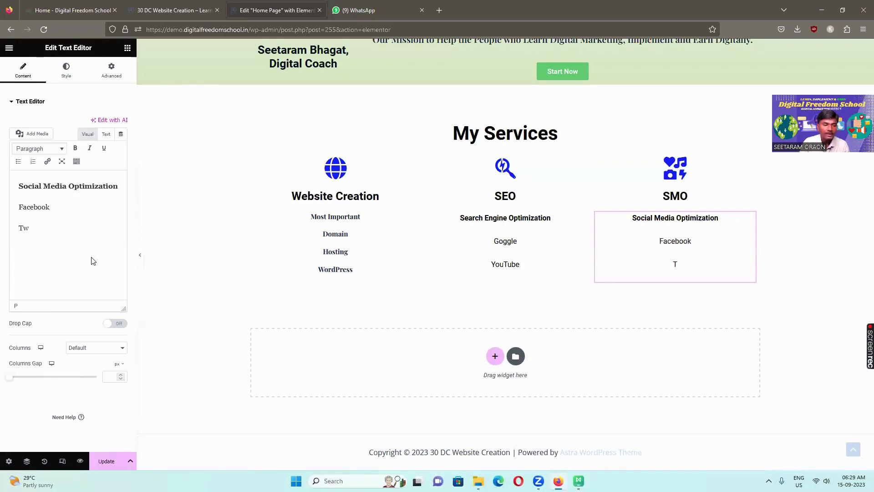
{"action": "type", "text": "itter"}
{"action": "key", "text": "Return"}
{"action": "type", "text": "L"}
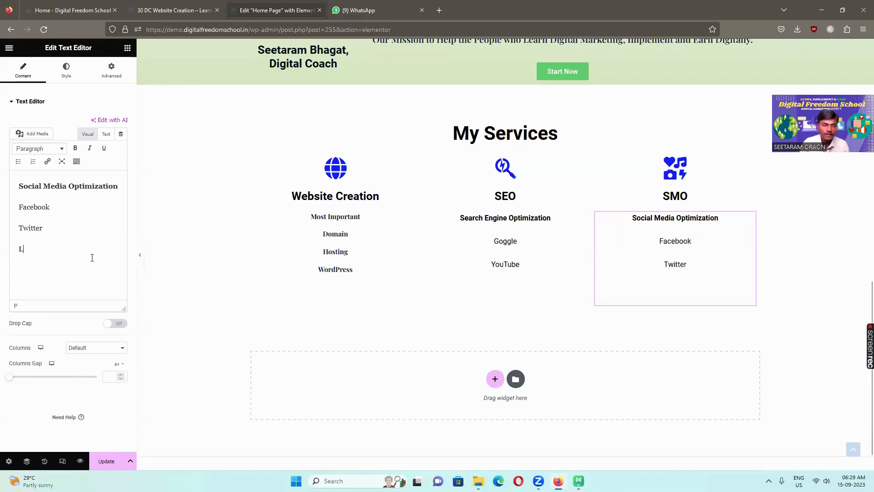
{"action": "type", "text": "inke"}
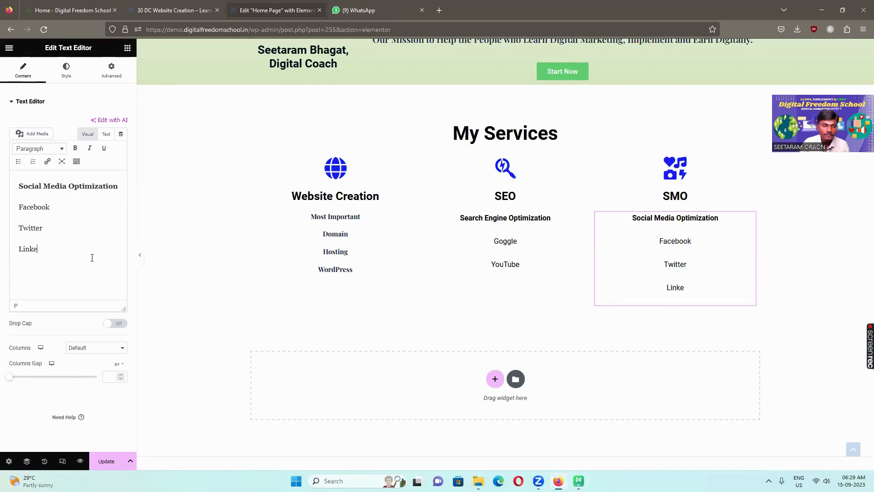
{"action": "type", "text": "dIn"}
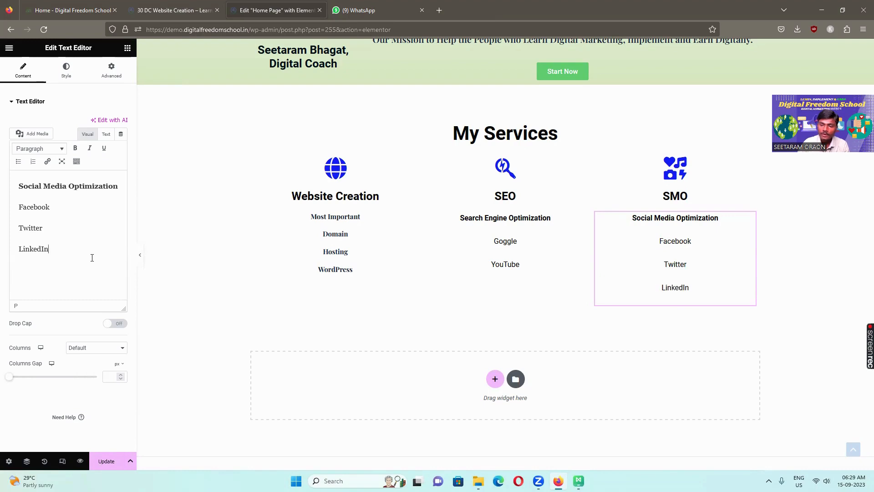
{"action": "key", "text": "BackSpace"}
{"action": "key", "text": "BackSpace"}
{"action": "key", "text": "BackSpace"}
{"action": "key", "text": "BackSpace"}
{"action": "key", "text": "BackSpace"}
{"action": "key", "text": "BackSpace"}
{"action": "key", "text": "BackSpace"}
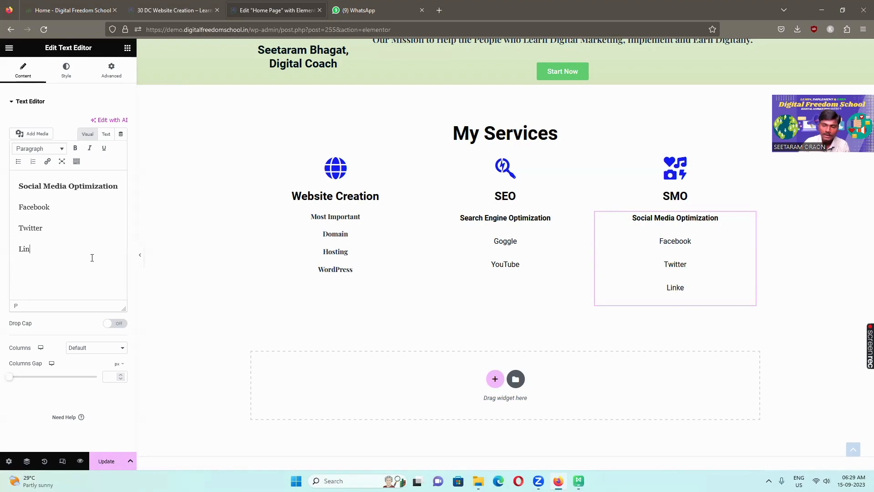
{"action": "key", "text": "BackSpace"}
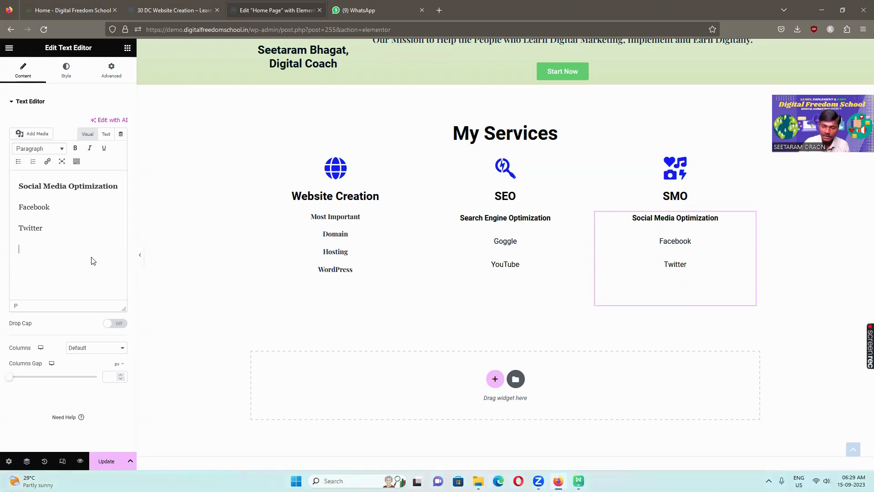
{"action": "key", "text": "BackSpace"}
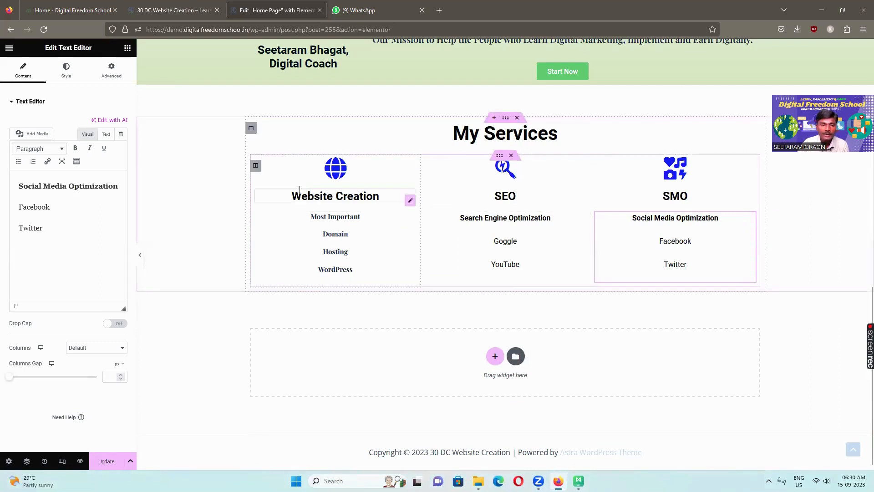
Check the reference site's My Services rows and duplicate the three-column inner section on the homepage
{"action": "left_click", "coordinate": [502, 158]}
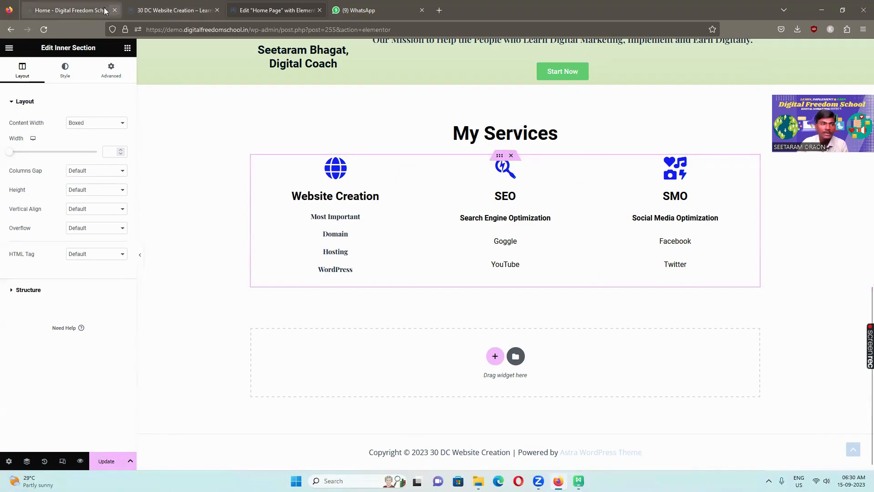
{"action": "left_click", "coordinate": [72, 10]}
{"action": "scroll", "coordinate": [364, 193], "scroll_direction": "down", "scroll_amount": 5}
{"action": "scroll", "coordinate": [523, 150], "scroll_direction": "up", "scroll_amount": 4}
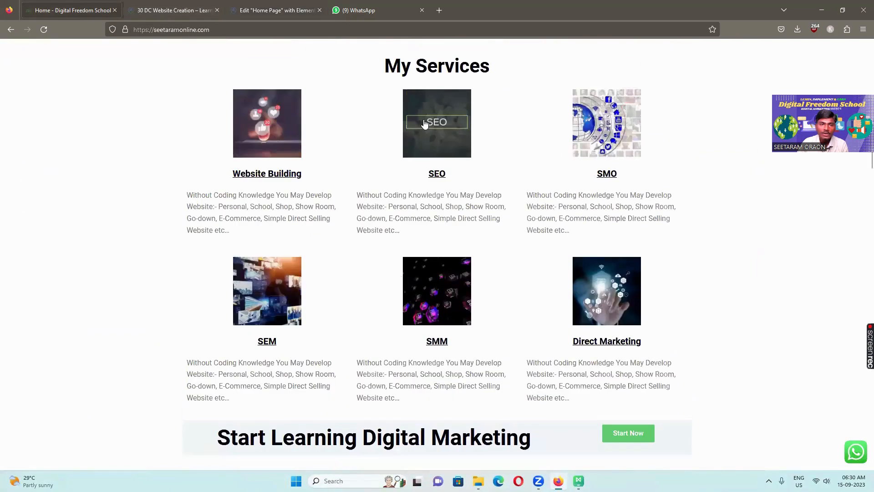
{"action": "left_click", "coordinate": [280, 11]}
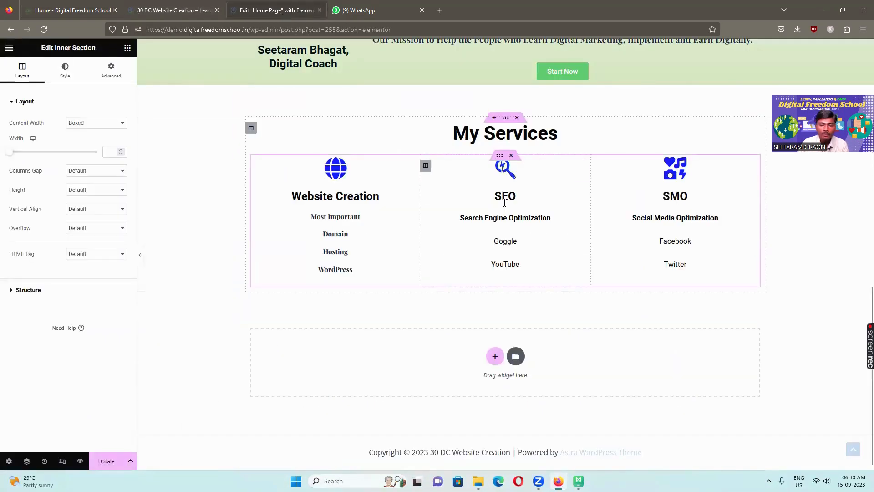
{"action": "right_click", "coordinate": [499, 160]}
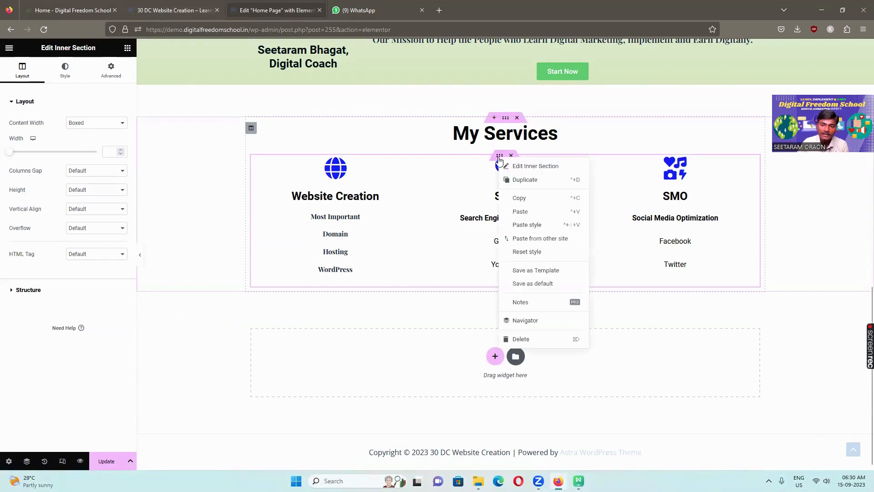
{"action": "left_click", "coordinate": [521, 180]}
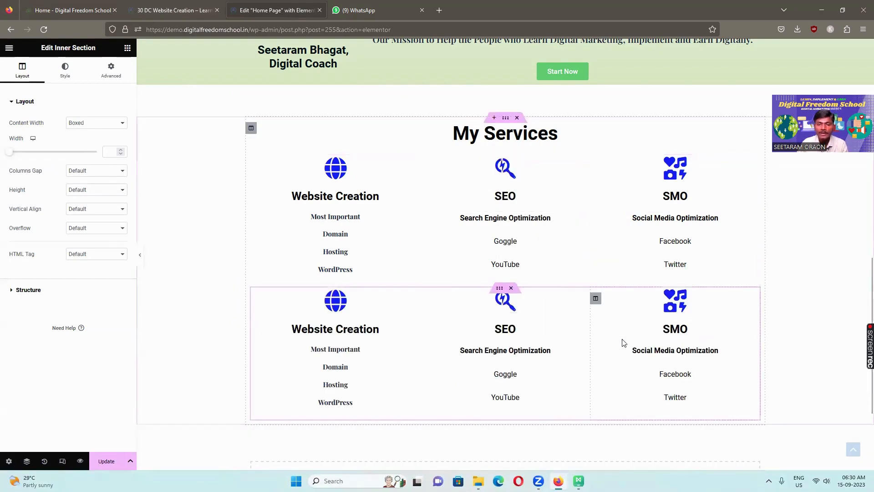
Replace the globe icon in the duplicated row's first column with the Biohazard icon from the icon library
{"action": "scroll", "coordinate": [591, 296], "scroll_direction": "down", "scroll_amount": 2}
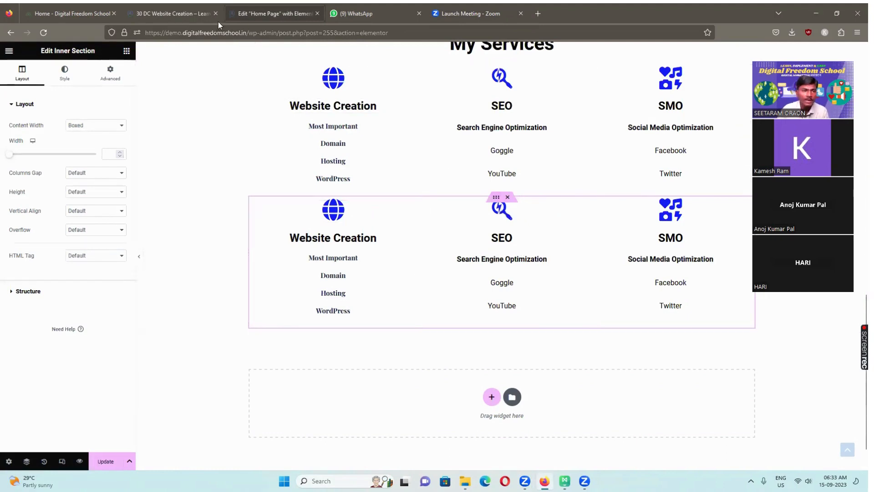
{"action": "left_click", "coordinate": [80, 13]}
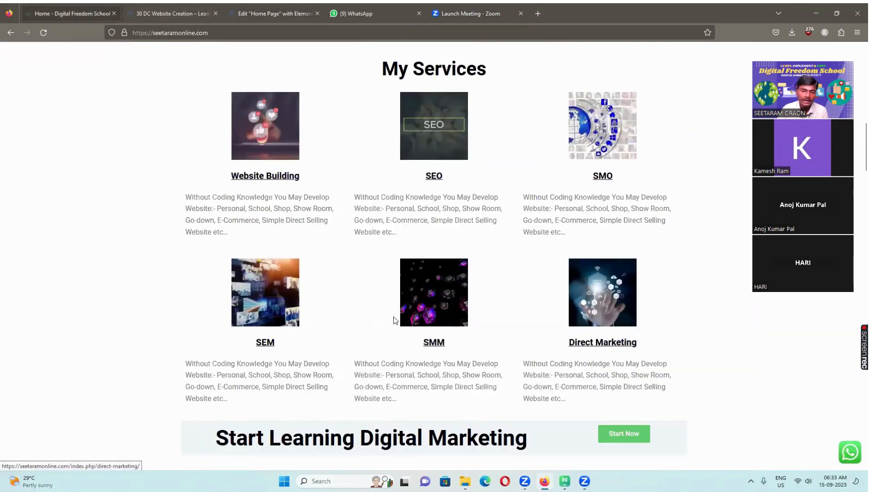
{"action": "left_click", "coordinate": [307, 14]}
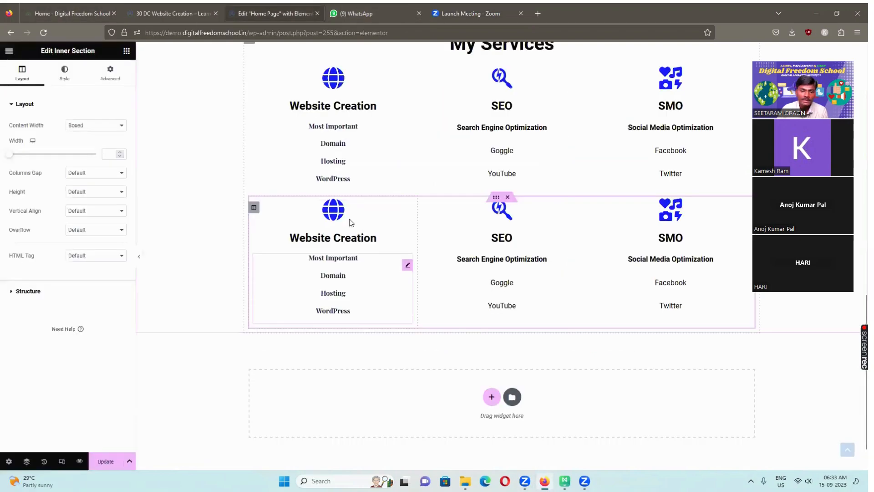
{"action": "left_click", "coordinate": [408, 212]}
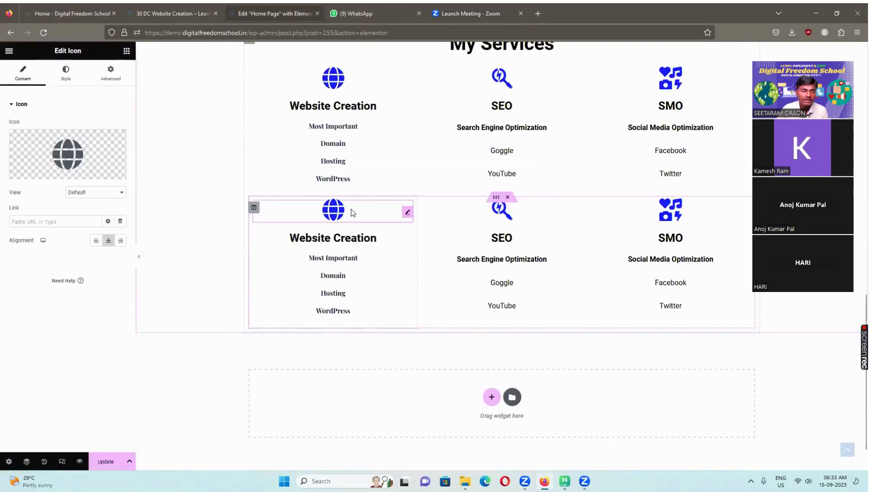
{"action": "mouse_move", "coordinate": [112, 166]}
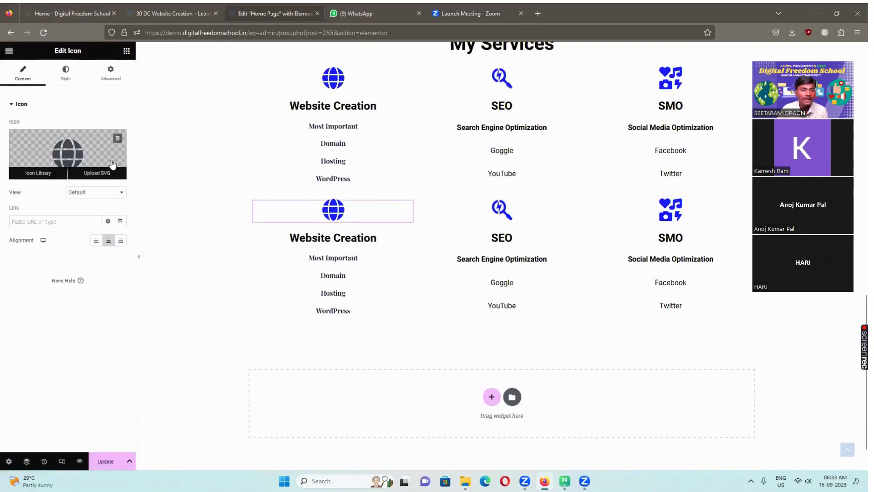
{"action": "left_click", "coordinate": [75, 152]}
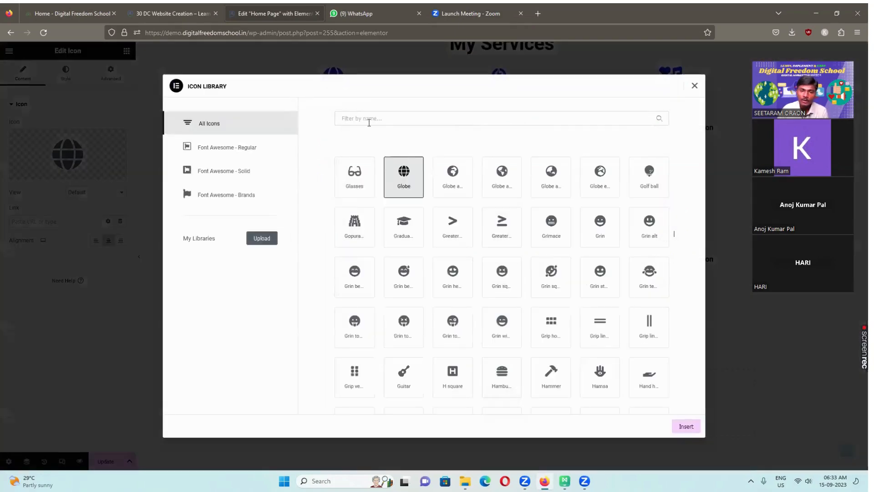
{"action": "left_click", "coordinate": [369, 122]}
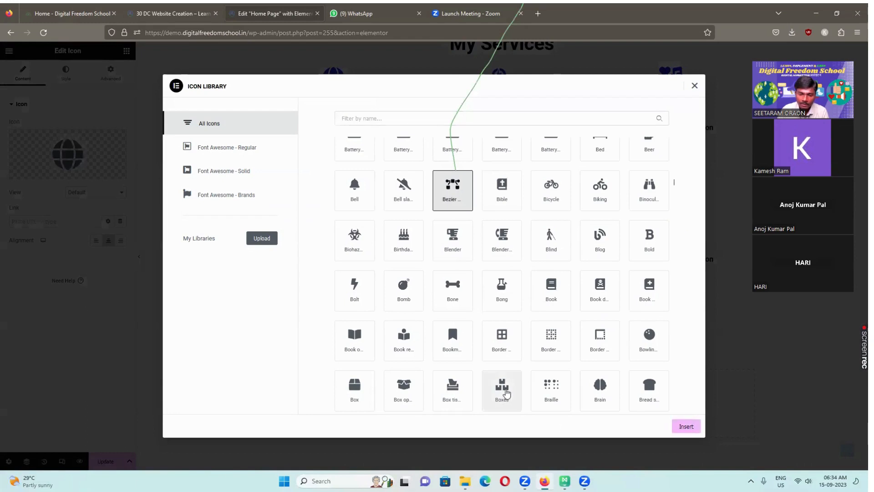
{"action": "left_click", "coordinate": [349, 242]}
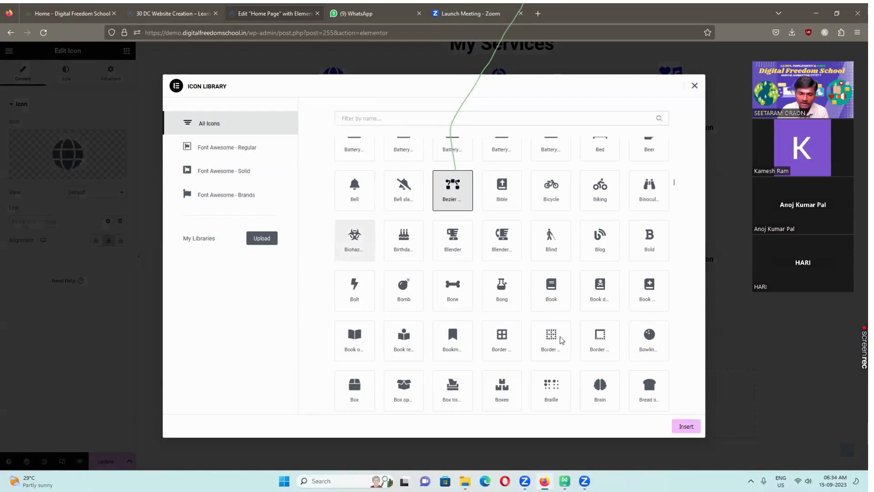
{"action": "left_click", "coordinate": [687, 424]}
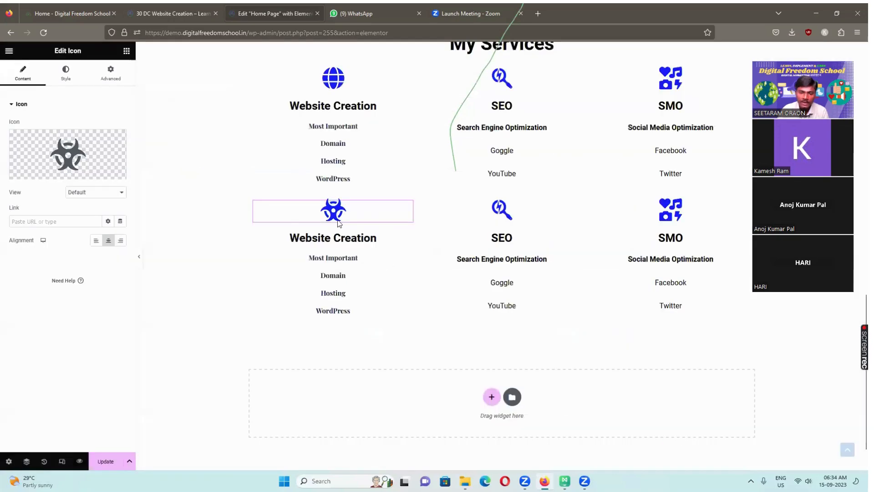
Change the heading of the second row's first column to "SMM"
{"action": "left_click", "coordinate": [324, 238]}
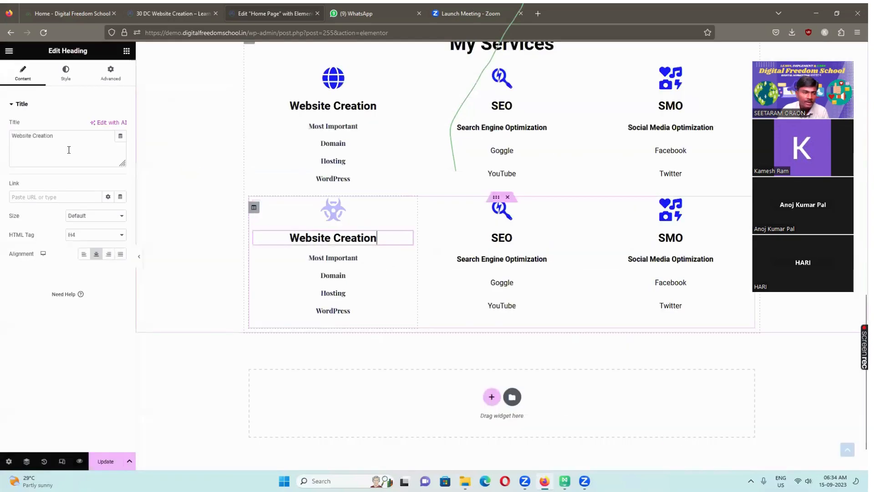
{"action": "left_click_drag", "start_coordinate": [53, 136], "coordinate": [4, 136]}
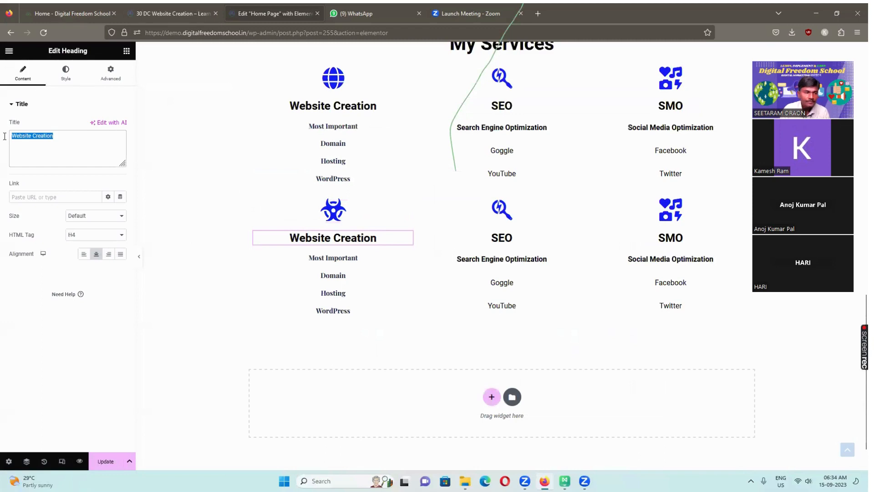
{"action": "type", "text": "SMM"}
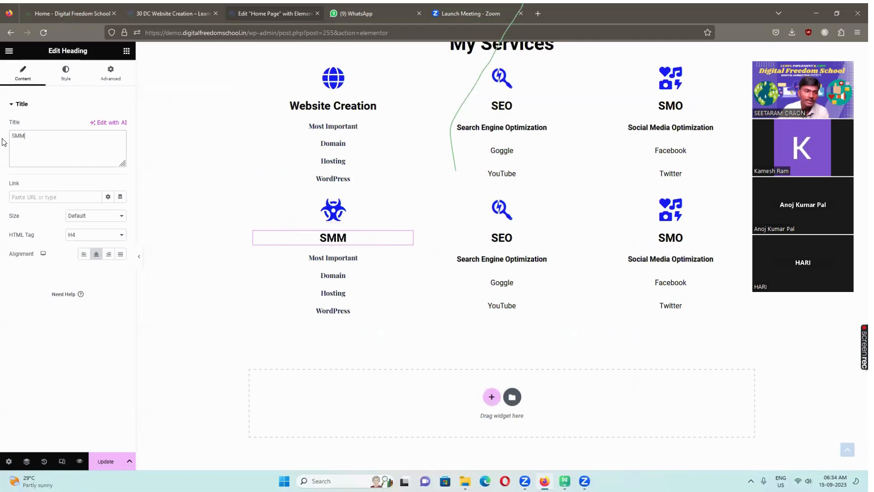
Open the text block under the SMM heading for editing and select all four of its lines
{"action": "left_click", "coordinate": [406, 266]}
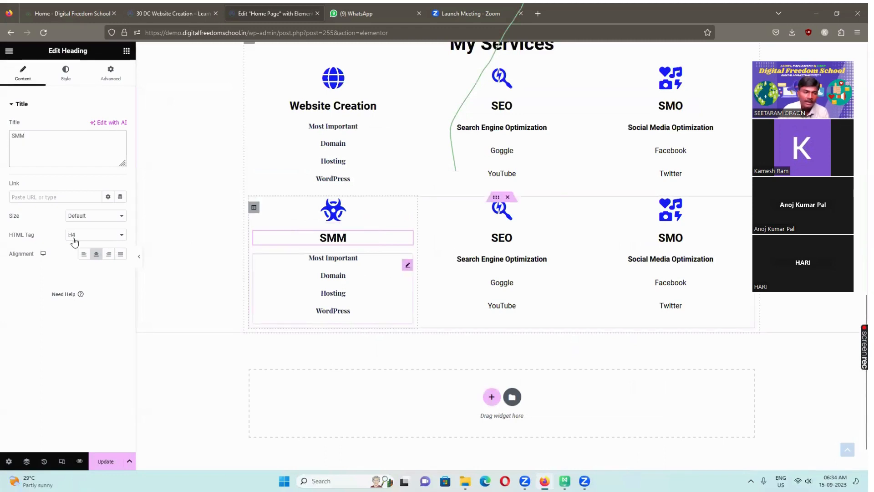
{"action": "left_click_drag", "start_coordinate": [19, 186], "coordinate": [112, 263]}
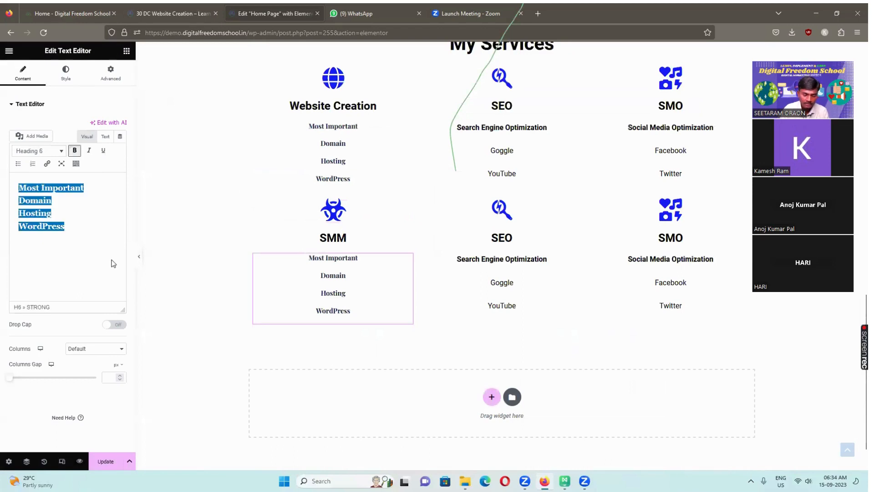